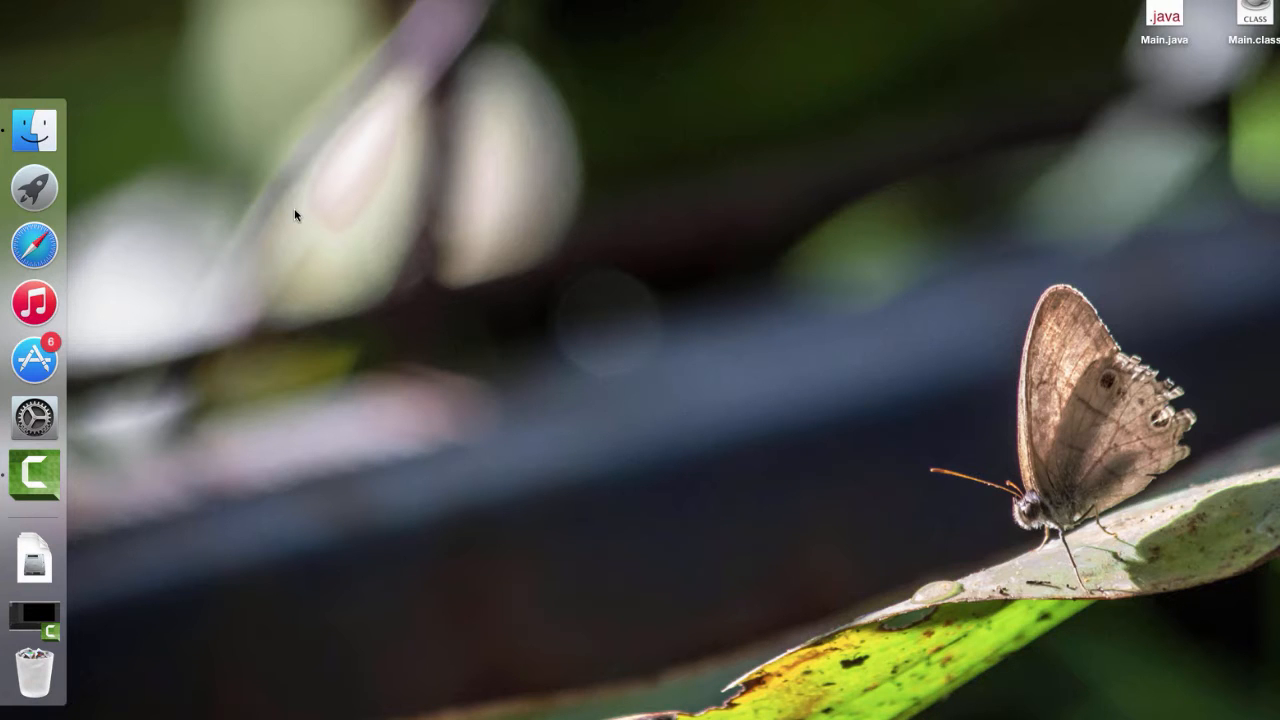
# - Open Adobe InDesign CS6 and create a new Letter-size print document with 4 facing pages
pyautogui.click(34, 187)
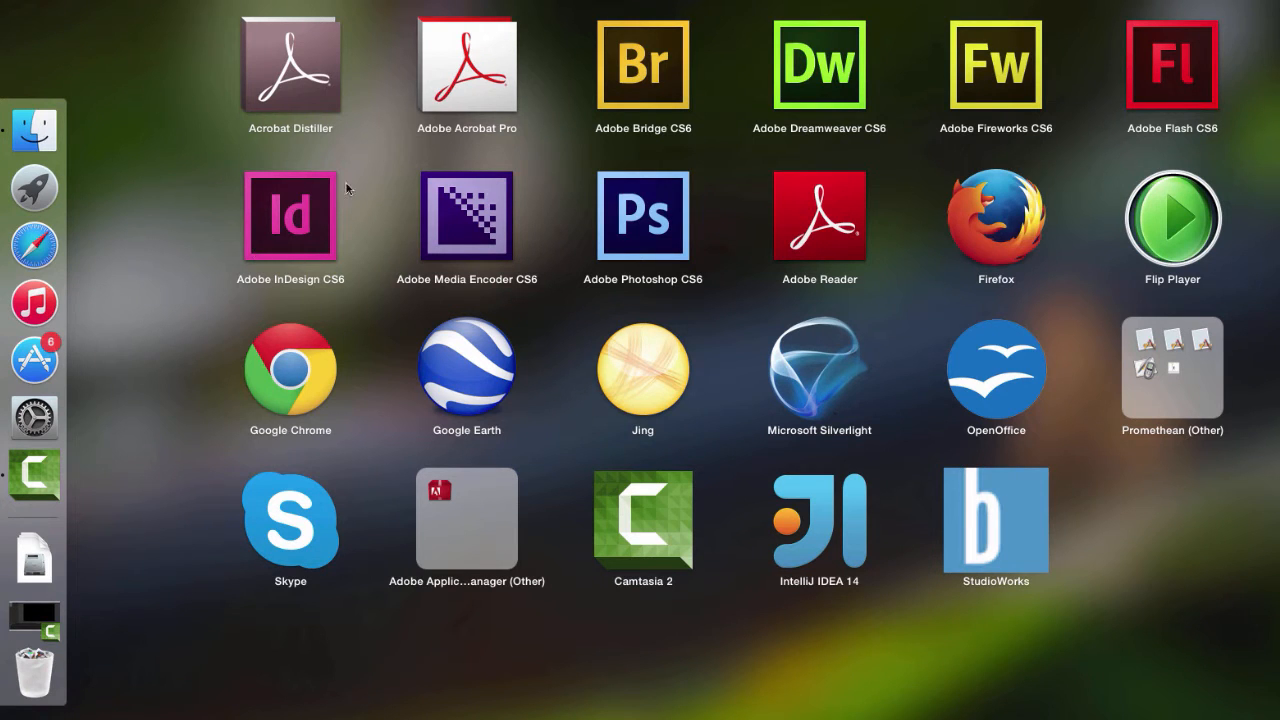
pyautogui.click(300, 228)
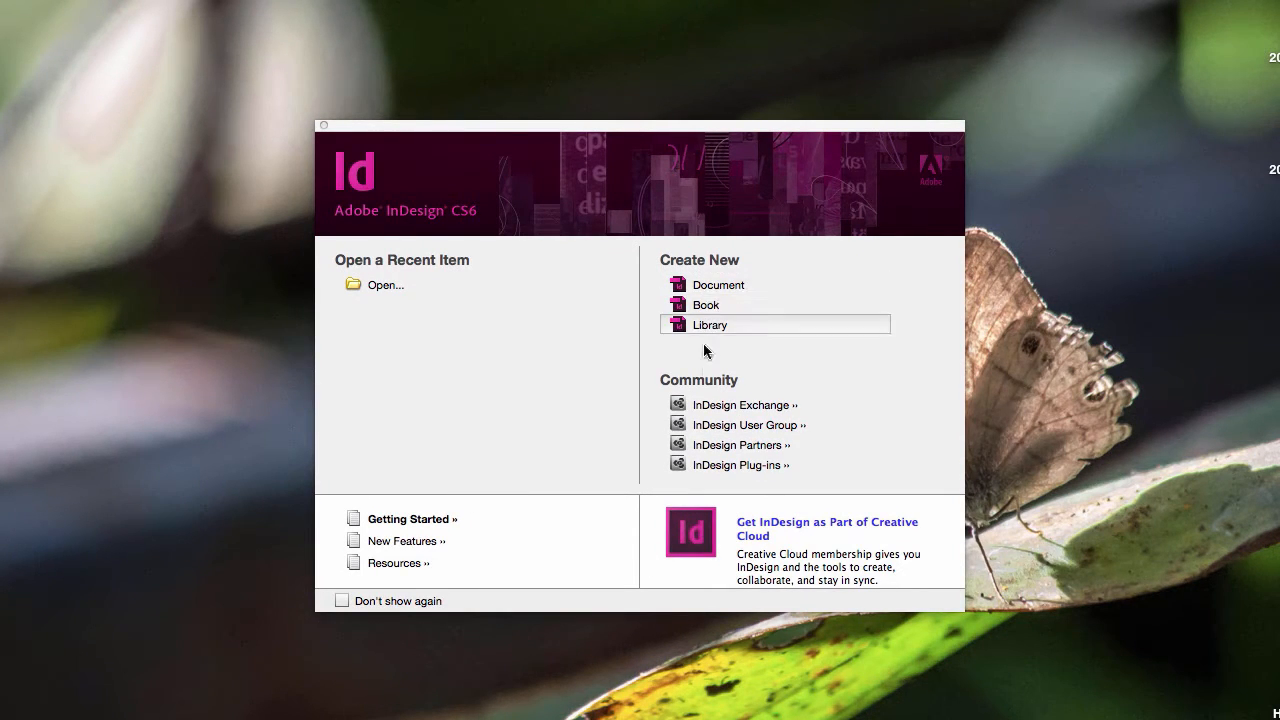
pyautogui.click(716, 286)
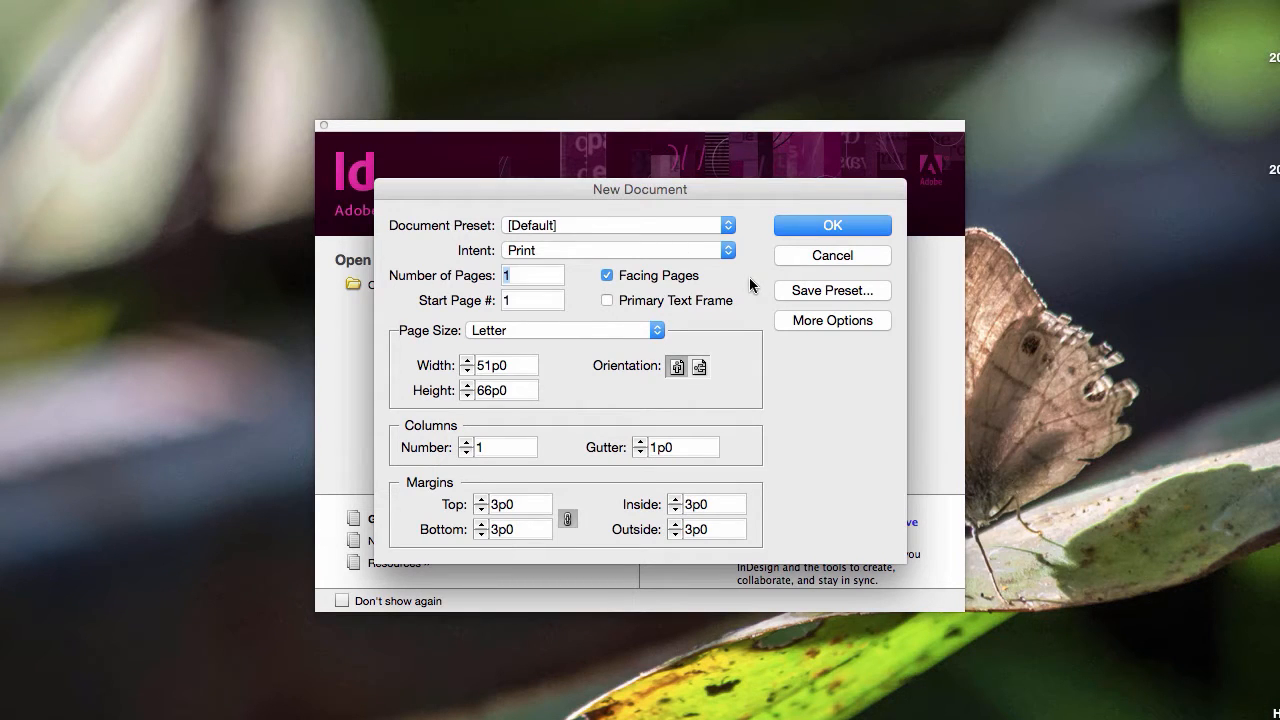
pyautogui.doubleClick(534, 273)
pyautogui.write('4')
pyautogui.click(818, 228)
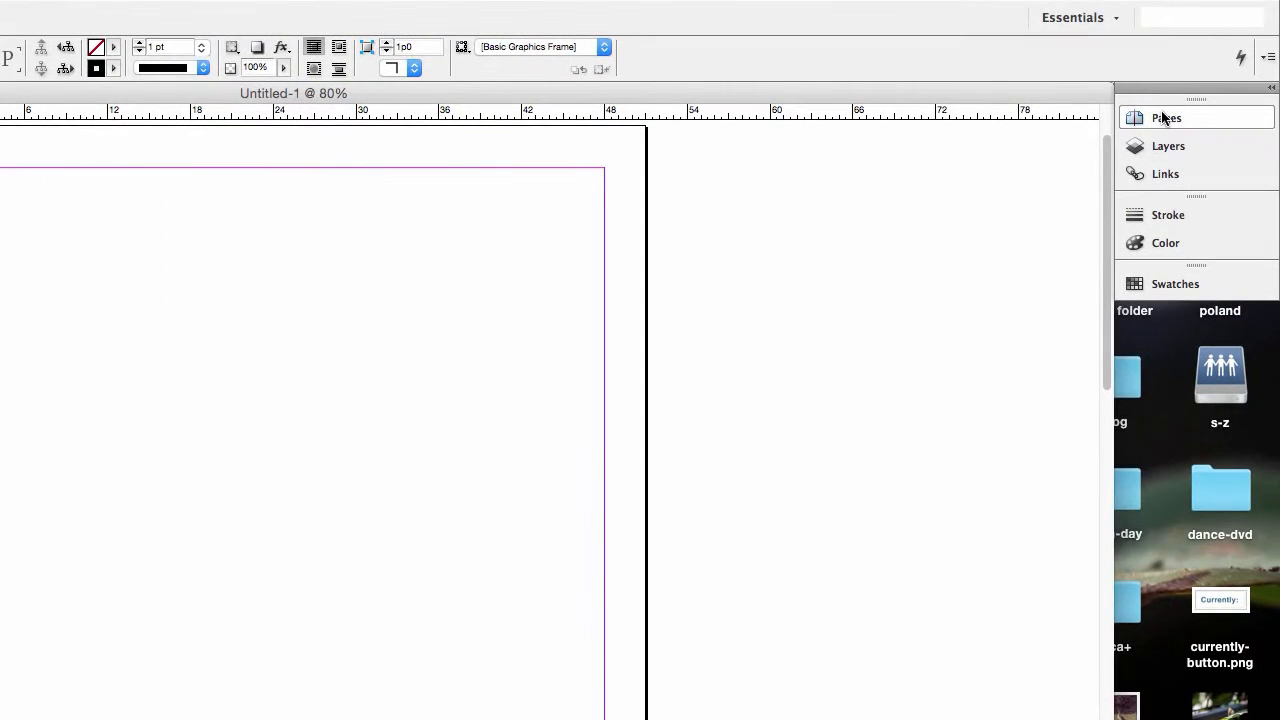
# - Show the document's page thumbnails and look through the spreads from page 1 to page 4
pyautogui.click(1163, 118)
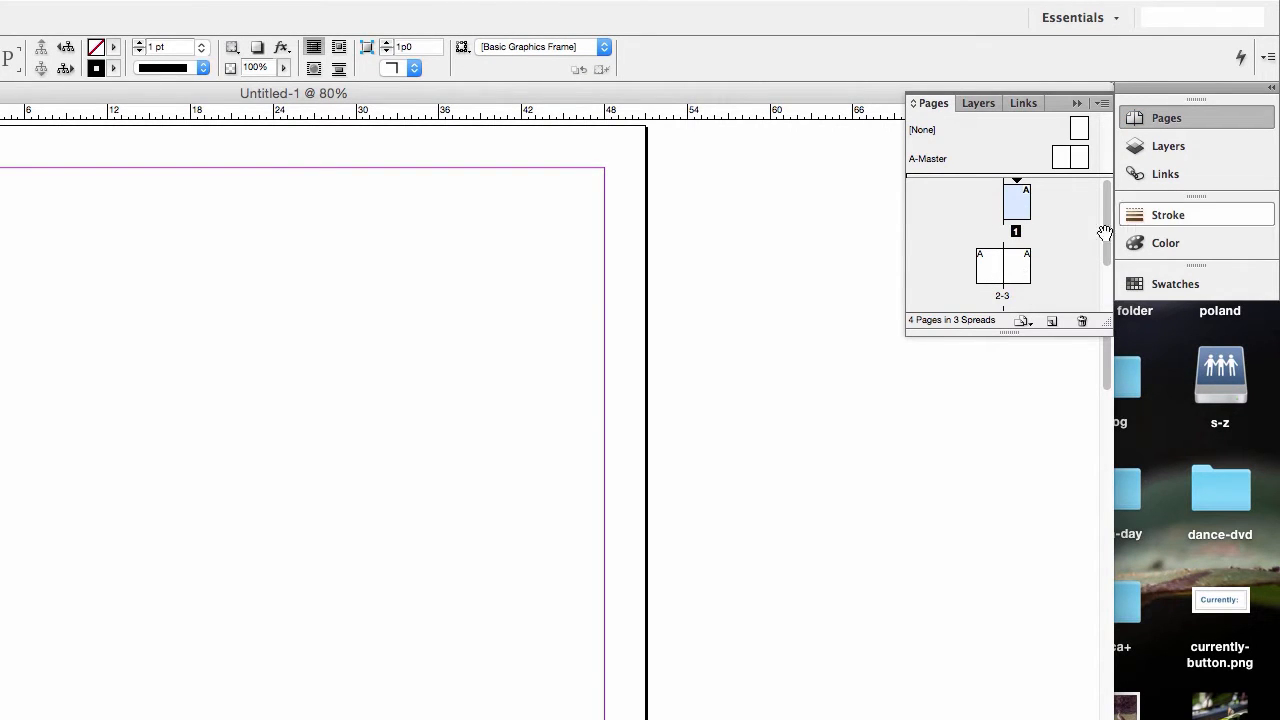
pyautogui.scroll(-3, 1103, 234)
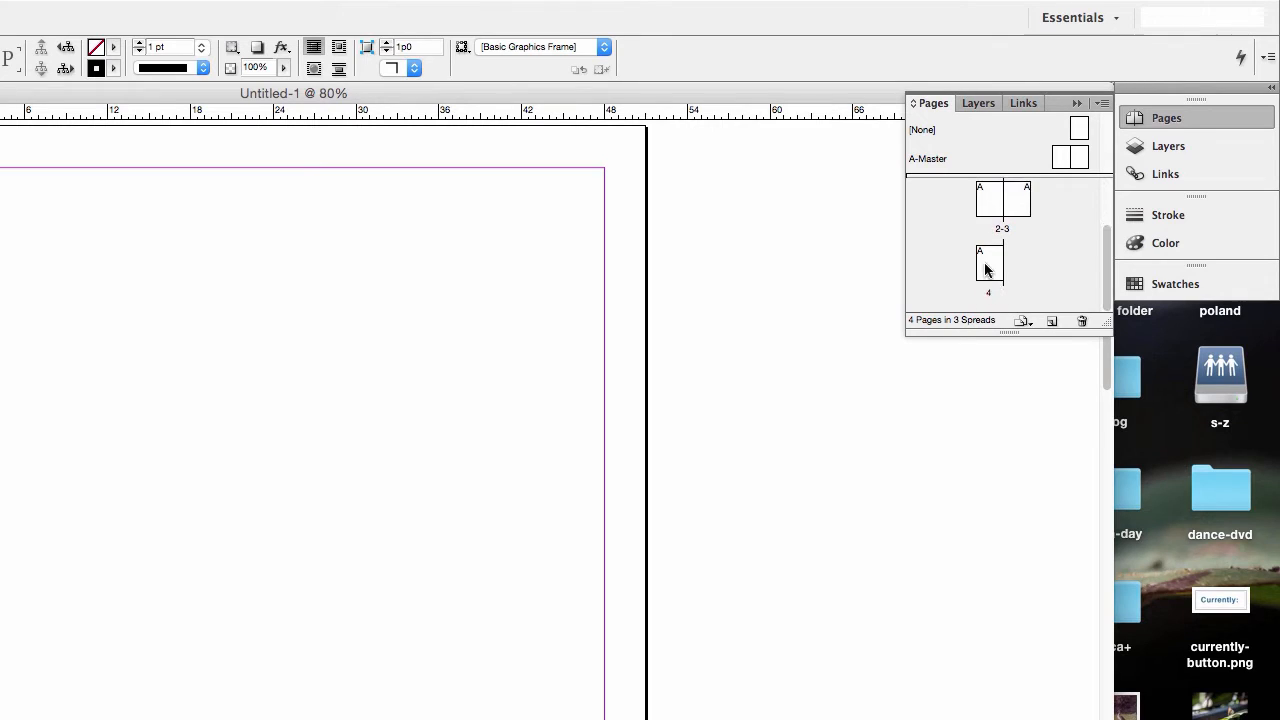
pyautogui.scroll(3, 1094, 263)
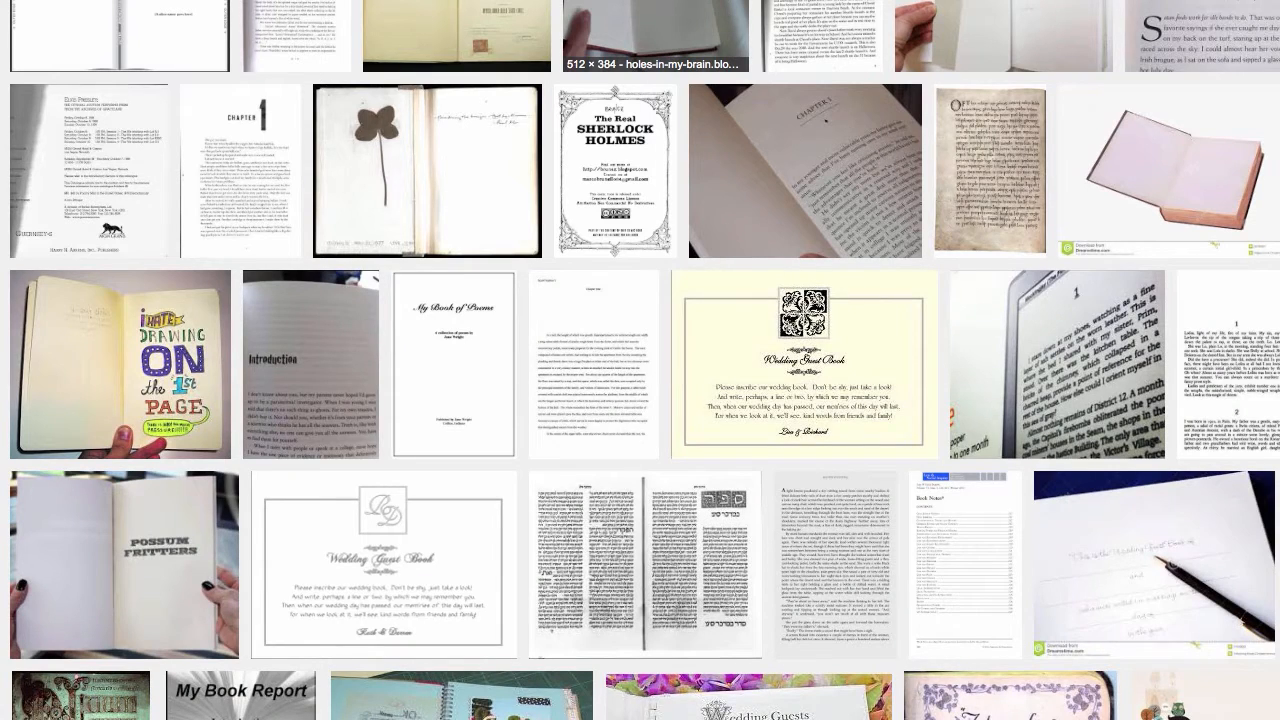
# - View two example photos of a book's opening page in the web image search results
pyautogui.click(727, 11)
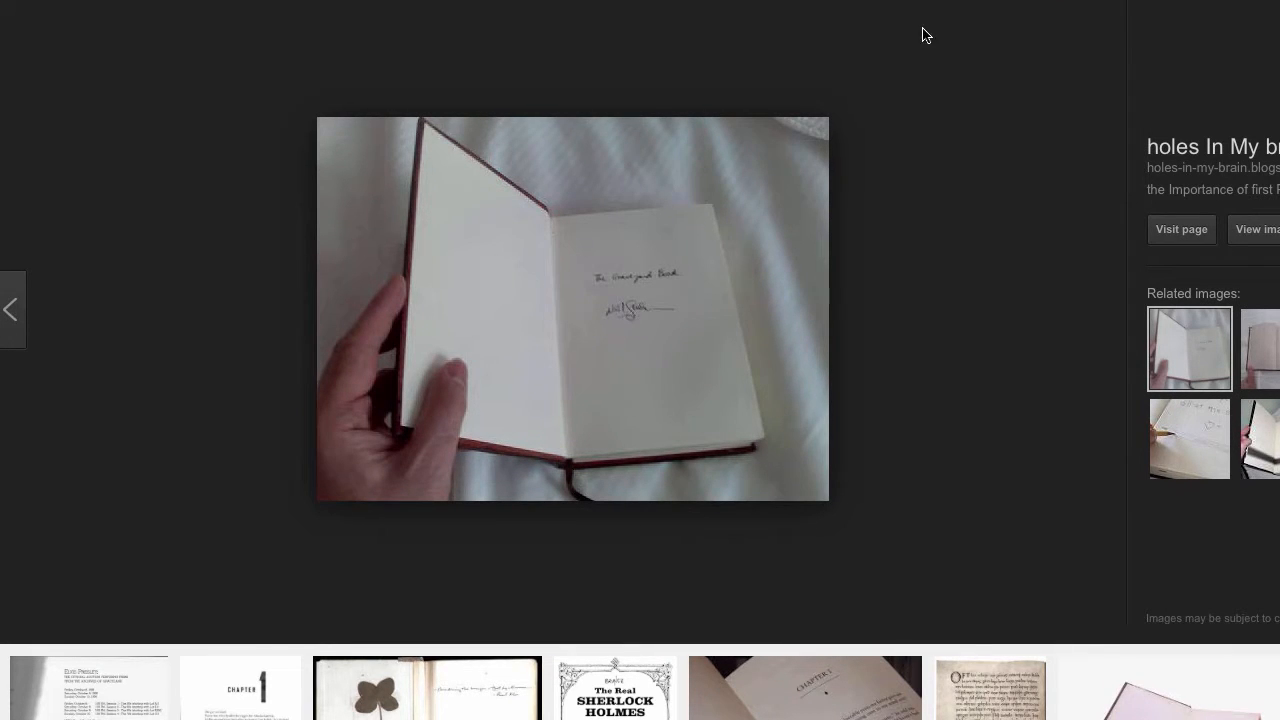
pyautogui.scroll(-1, 921, 18)
pyautogui.scroll(1, 921, 18)
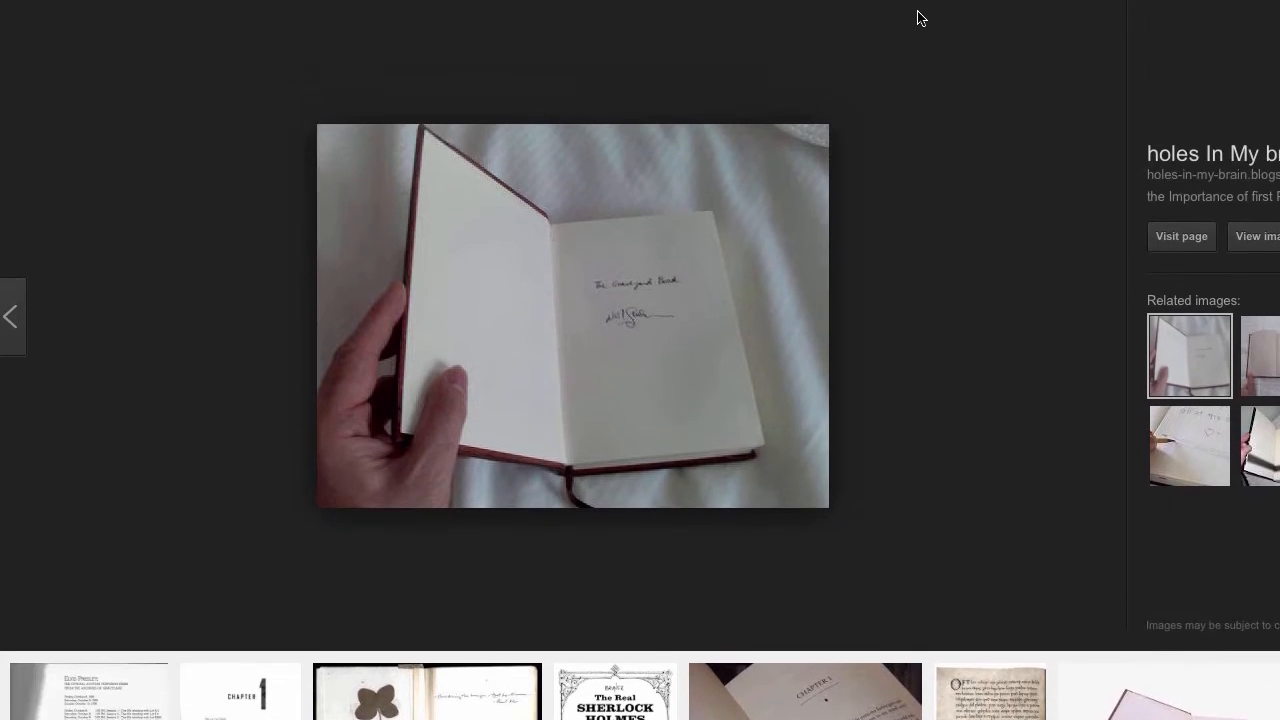
pyautogui.press('Right')
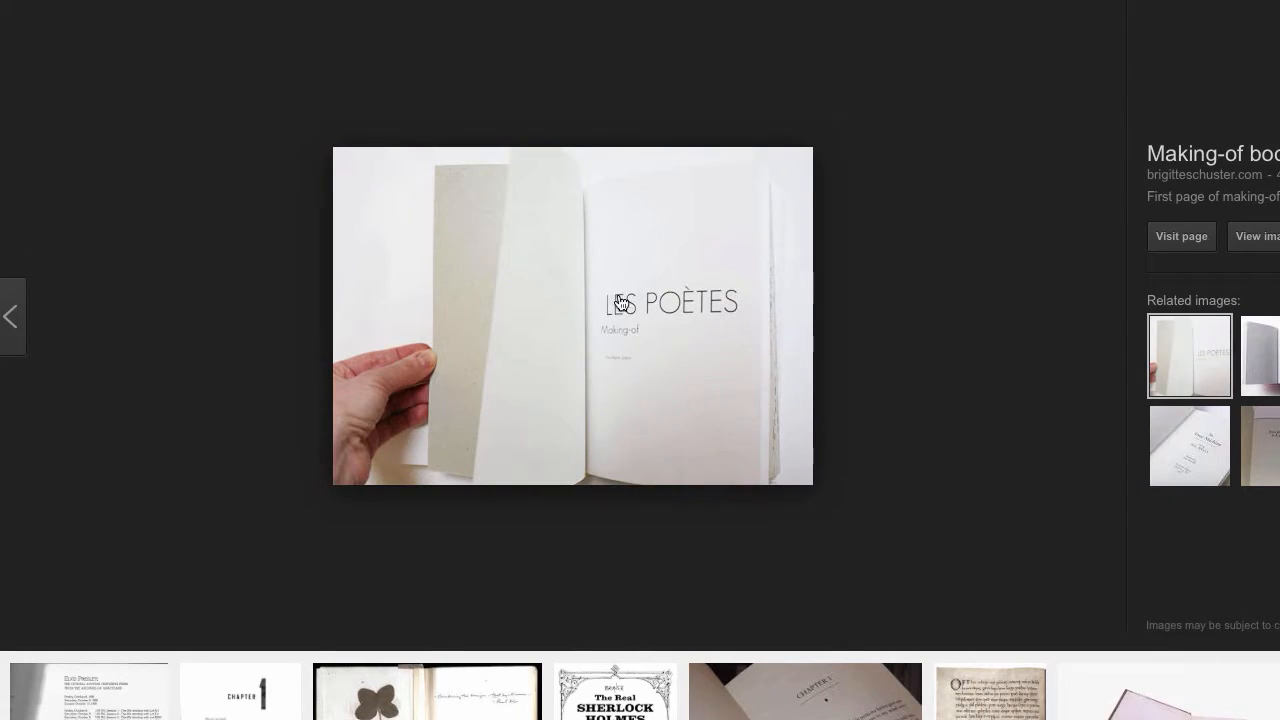
pyautogui.scroll(1, 937, 446)
pyautogui.scroll(-2, 937, 446)
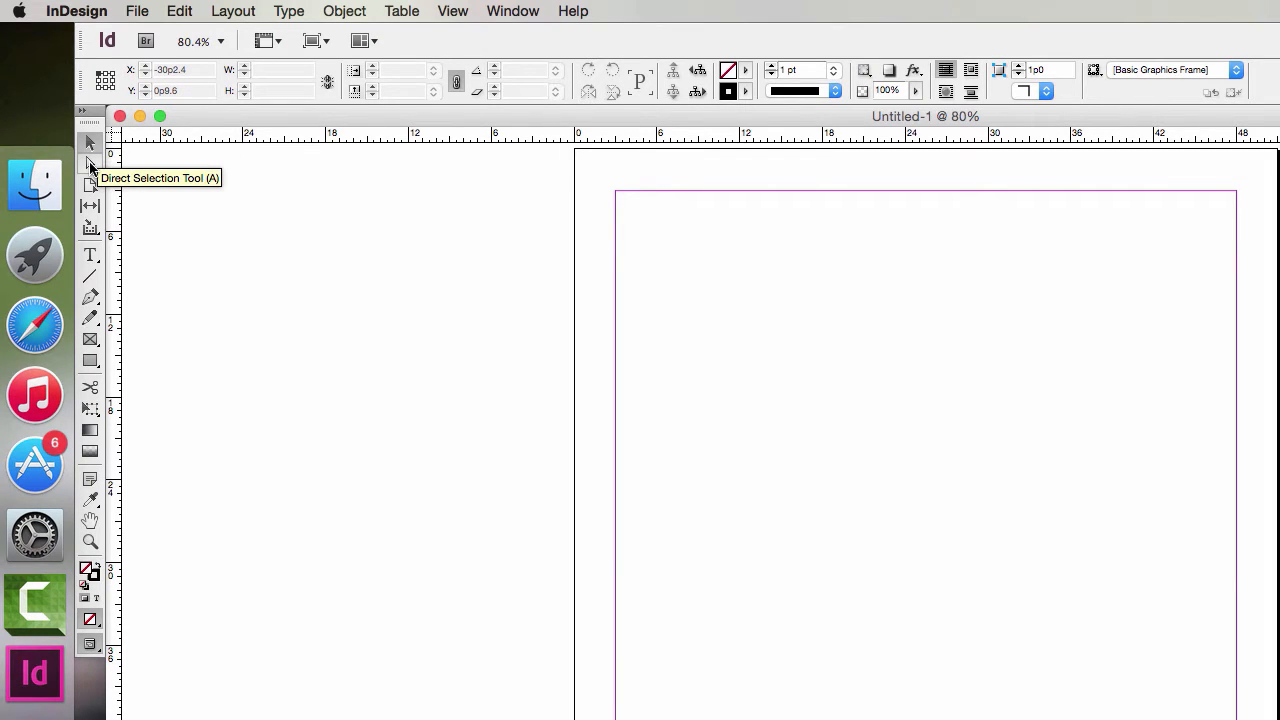
pyautogui.click(91, 166)
pyautogui.click(92, 145)
pyautogui.click(91, 168)
pyautogui.click(93, 144)
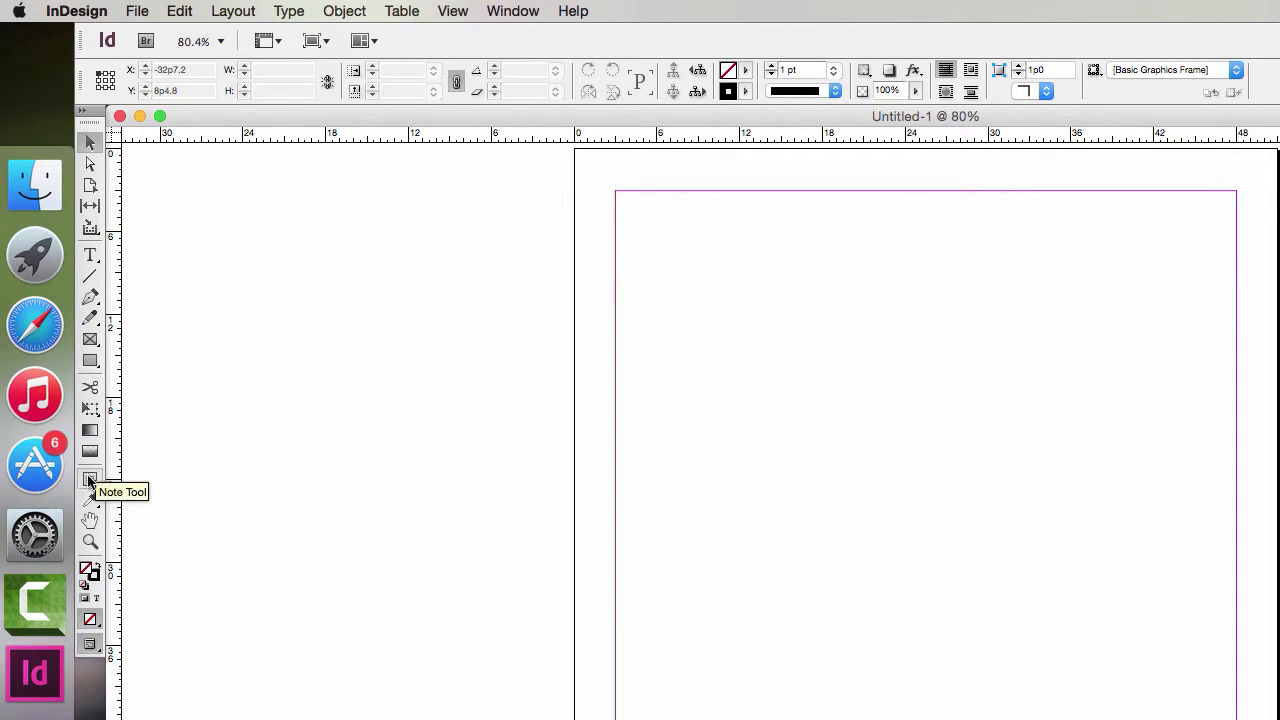
# - Draw a text frame about 19 picas square on page 1 and enter random letters in it
pyautogui.click(90, 255)
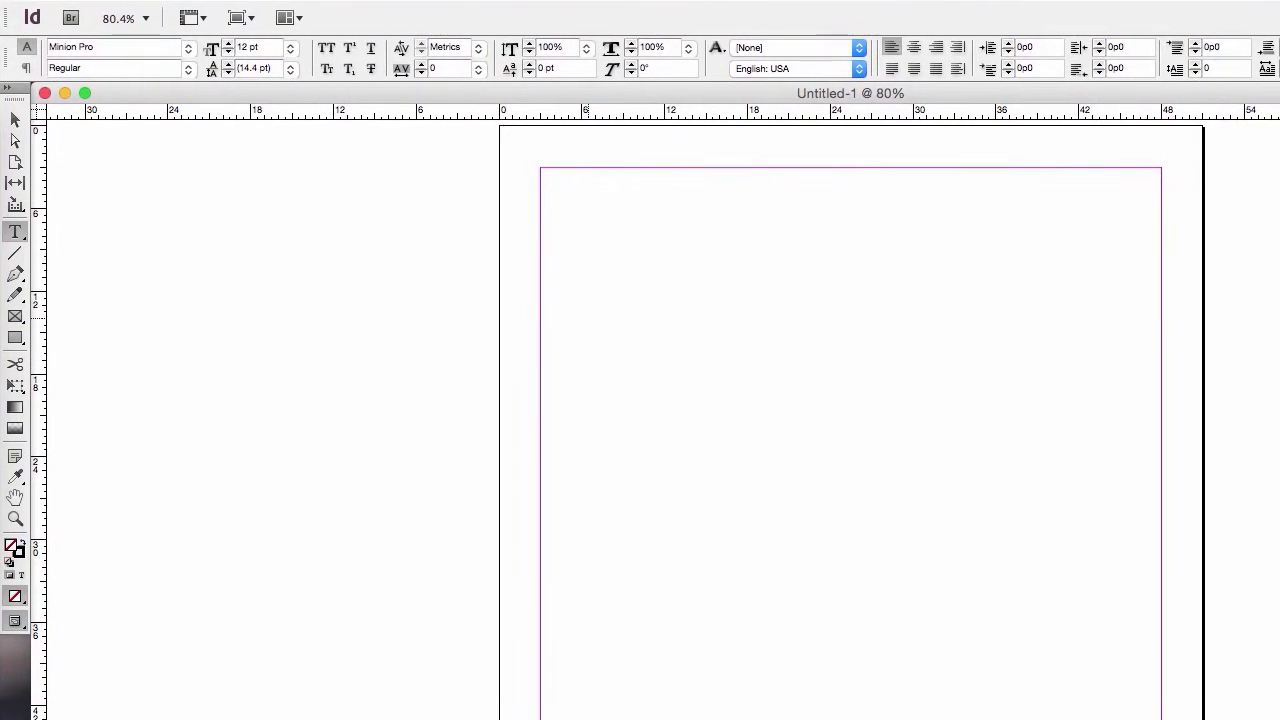
pyautogui.moveTo(588, 318); pyautogui.dragTo(855, 581)
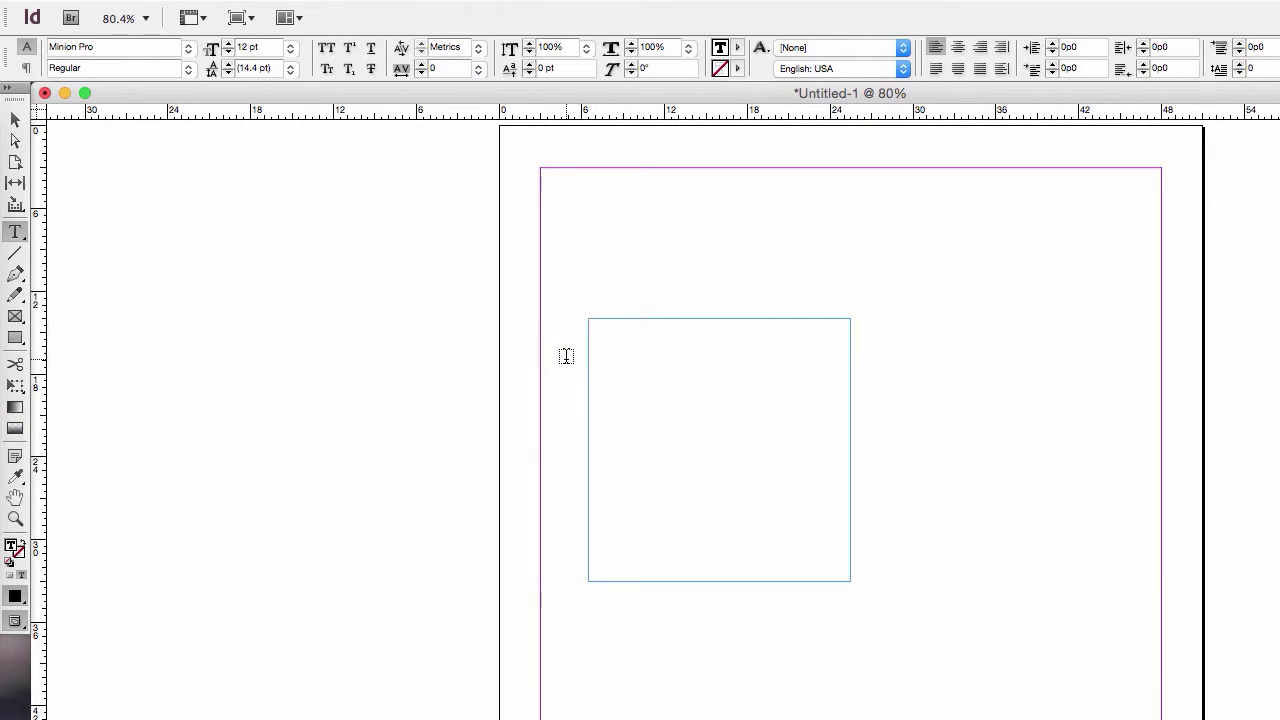
pyautogui.write('sdfopdfgsopudsfgohpdfsg')
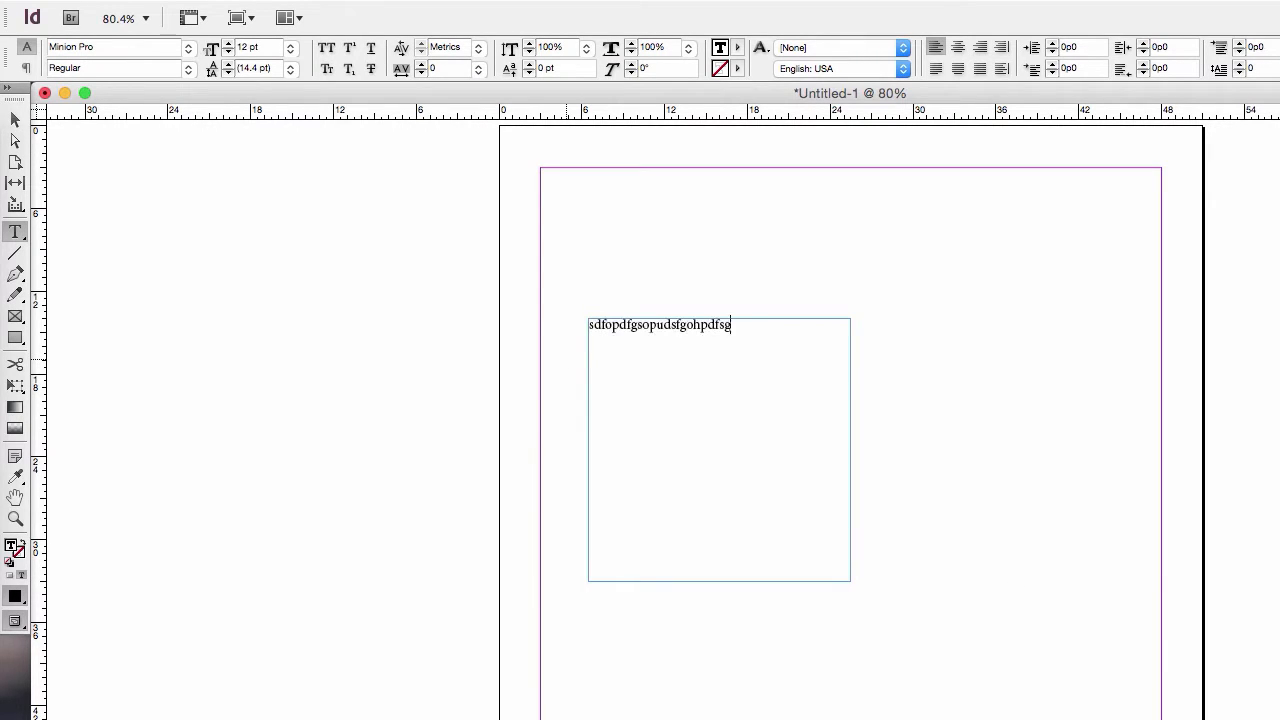
pyautogui.write('ohpsdgopuhdfgsophdfsgouhdsfohdsfgpdsfgoh')
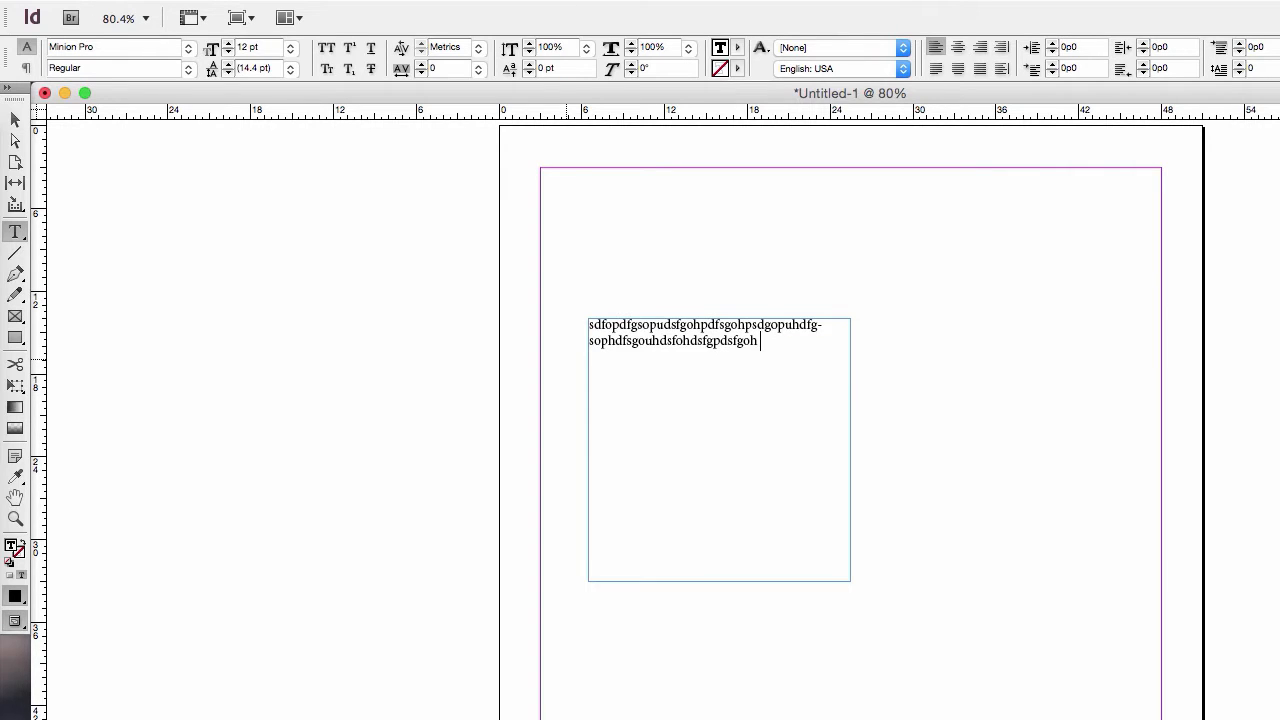
# - Undo the random letters and fill the square text frame with placeholder text
pyautogui.press('super+z')
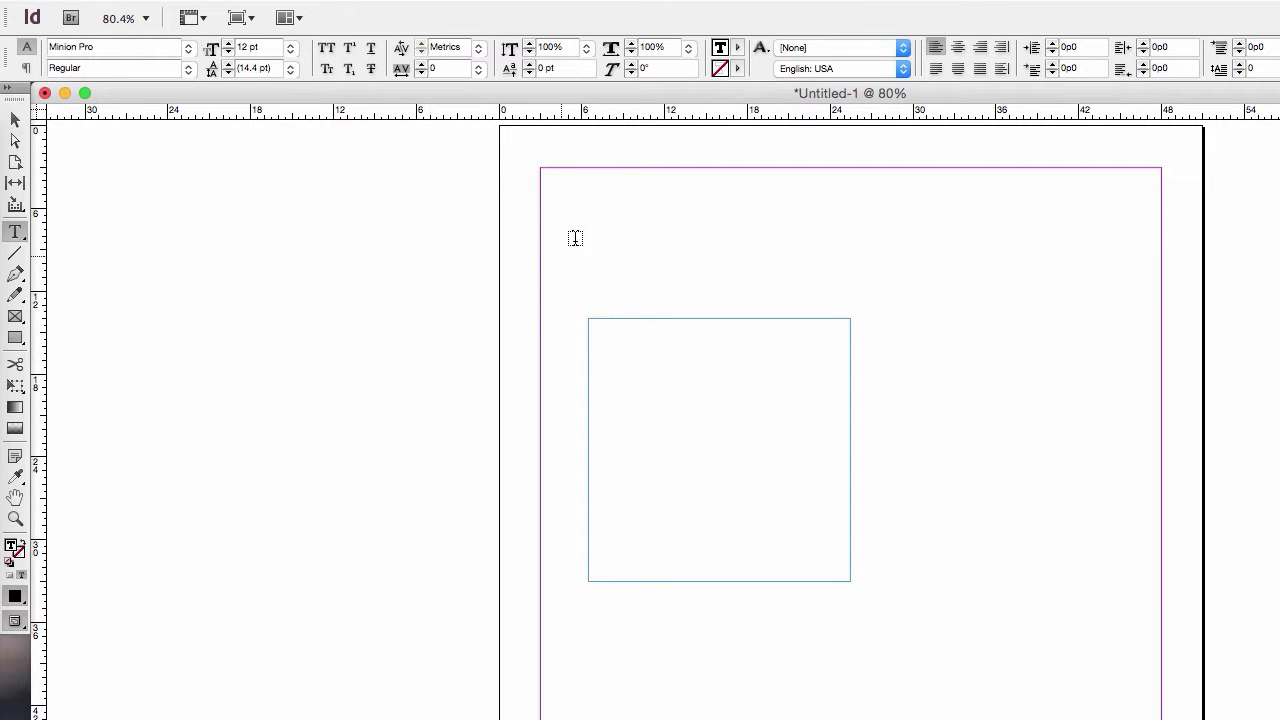
pyautogui.rightClick(619, 339)
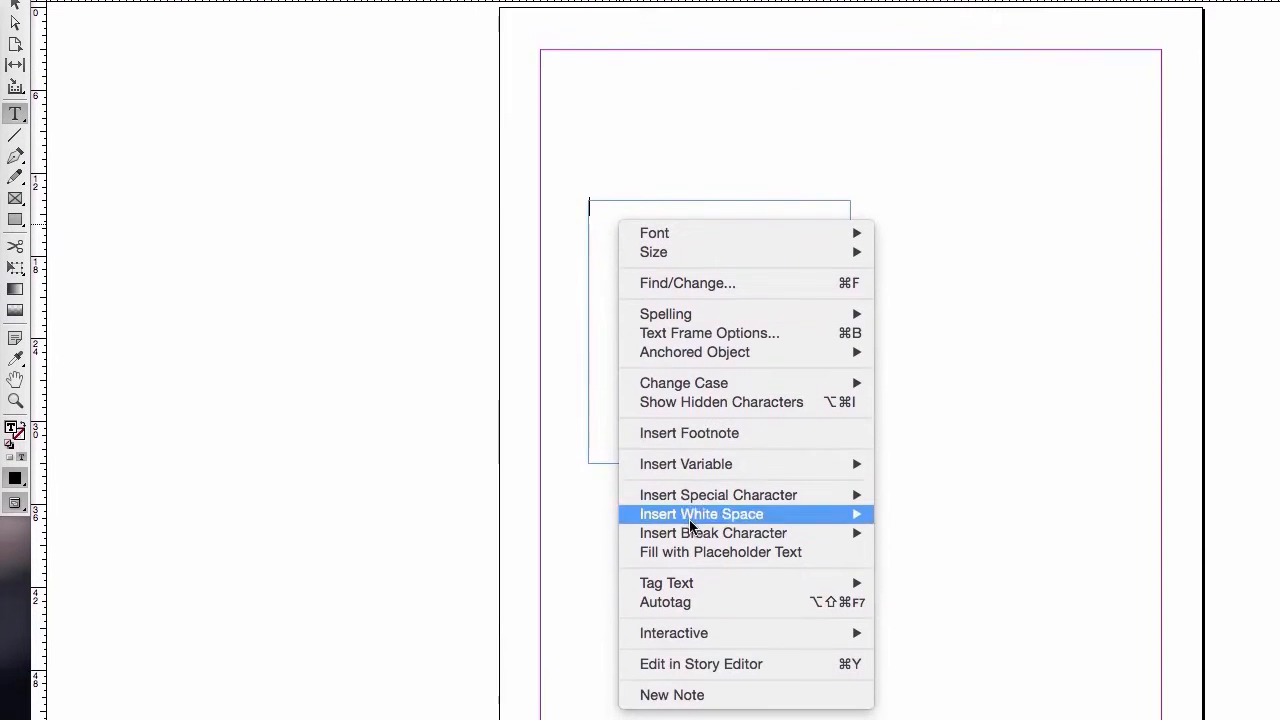
pyautogui.moveTo(695, 648)
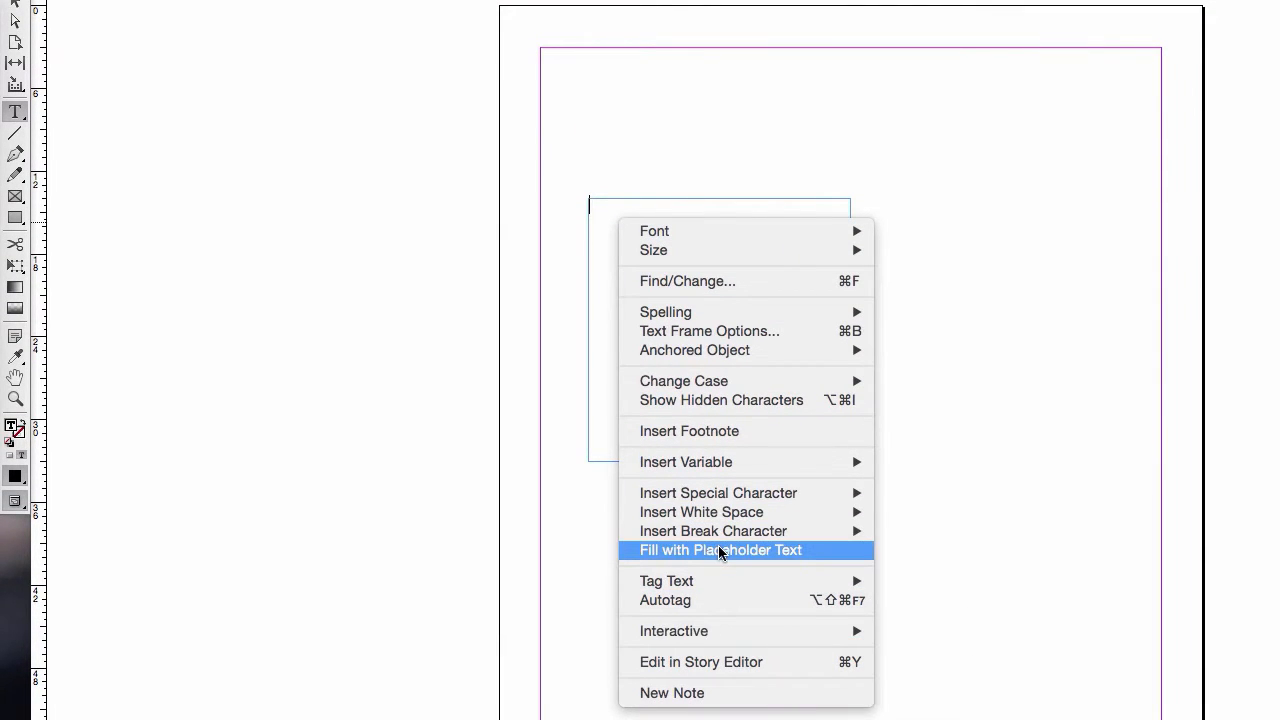
pyautogui.click(716, 550)
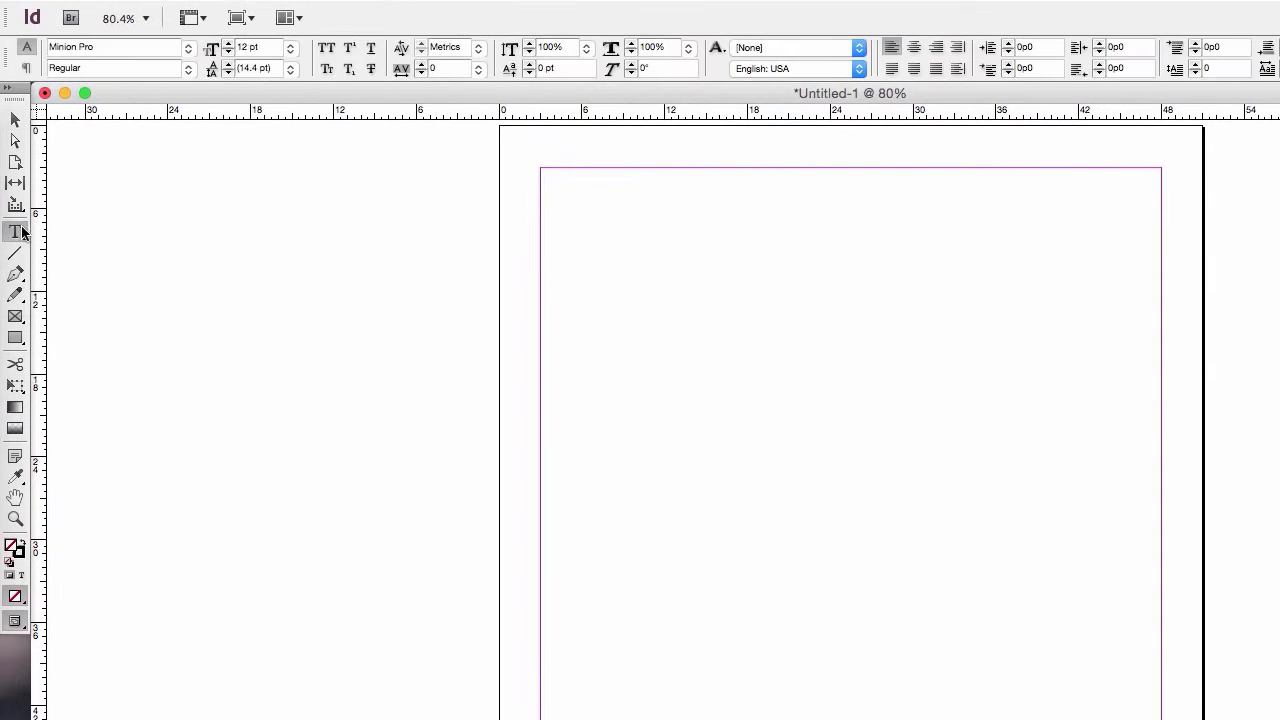
# - Build two side-by-side text columns against page 1's side margins from a frame about 21p8 wide and 58p7 high and its duplicate
pyautogui.moveTo(551, 186); pyautogui.dragTo(850, 719)
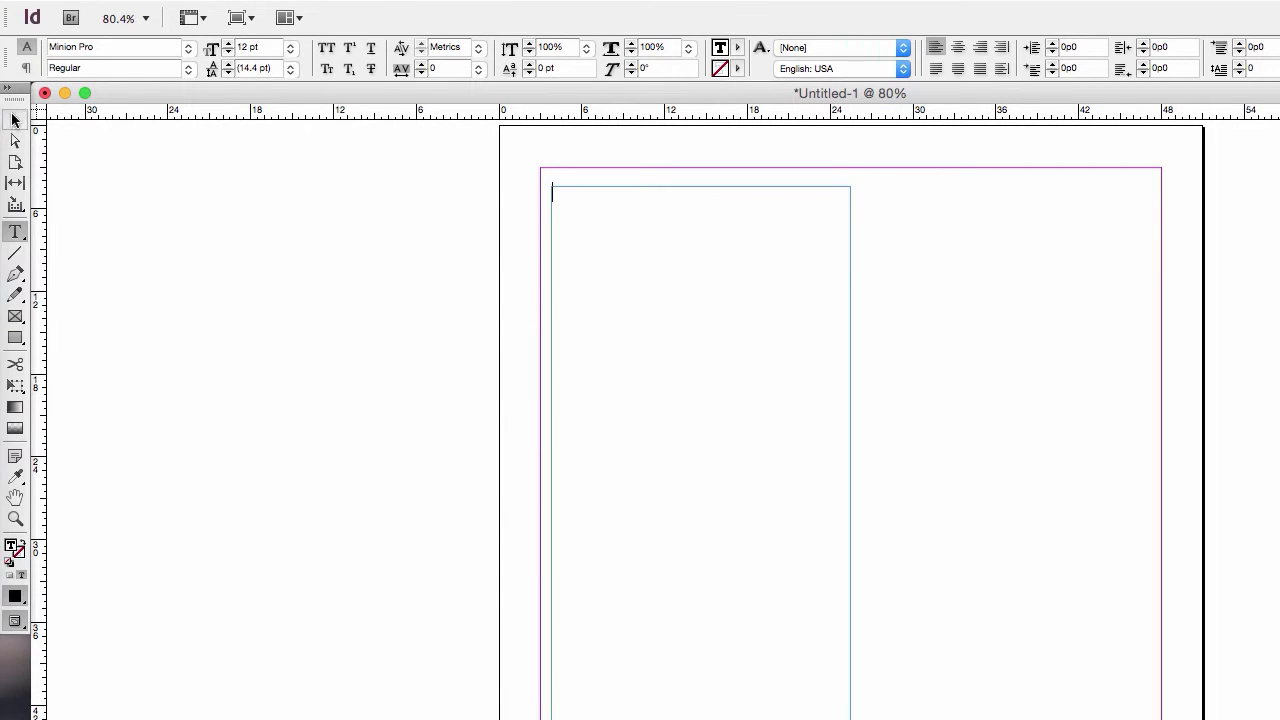
pyautogui.press('Escape')
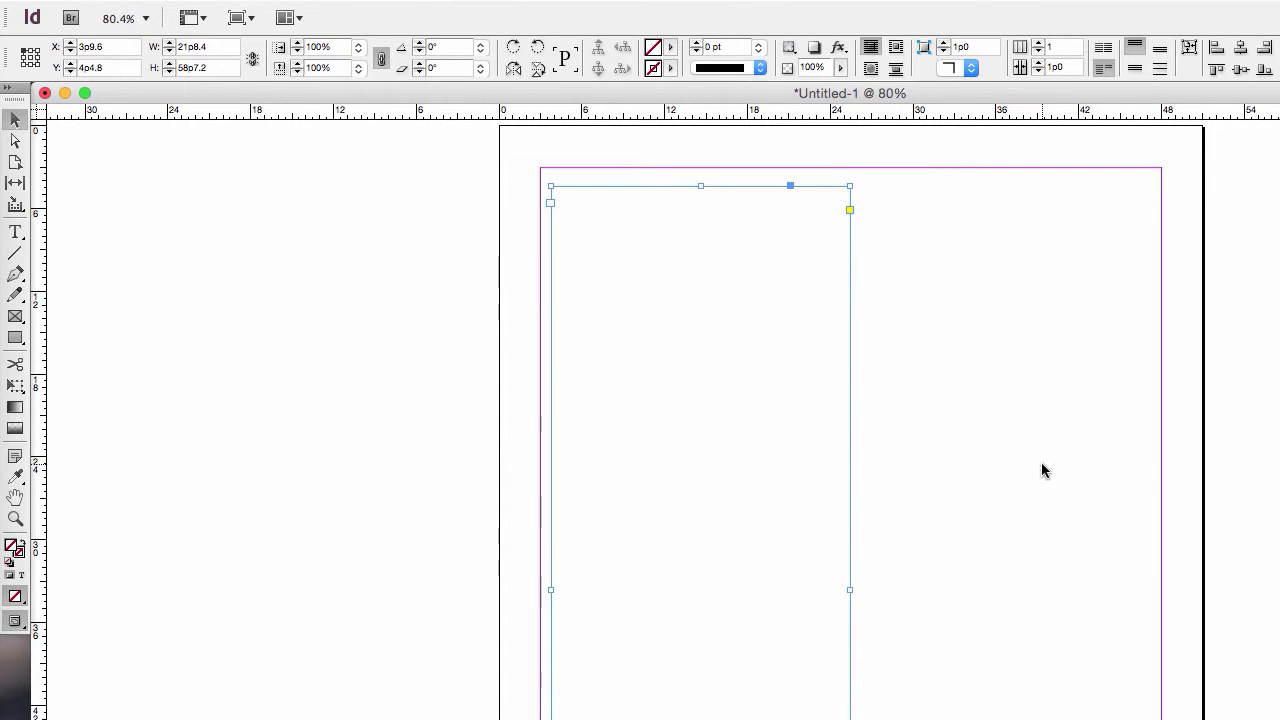
pyautogui.moveTo(676, 460); pyautogui.dragTo(986, 451)
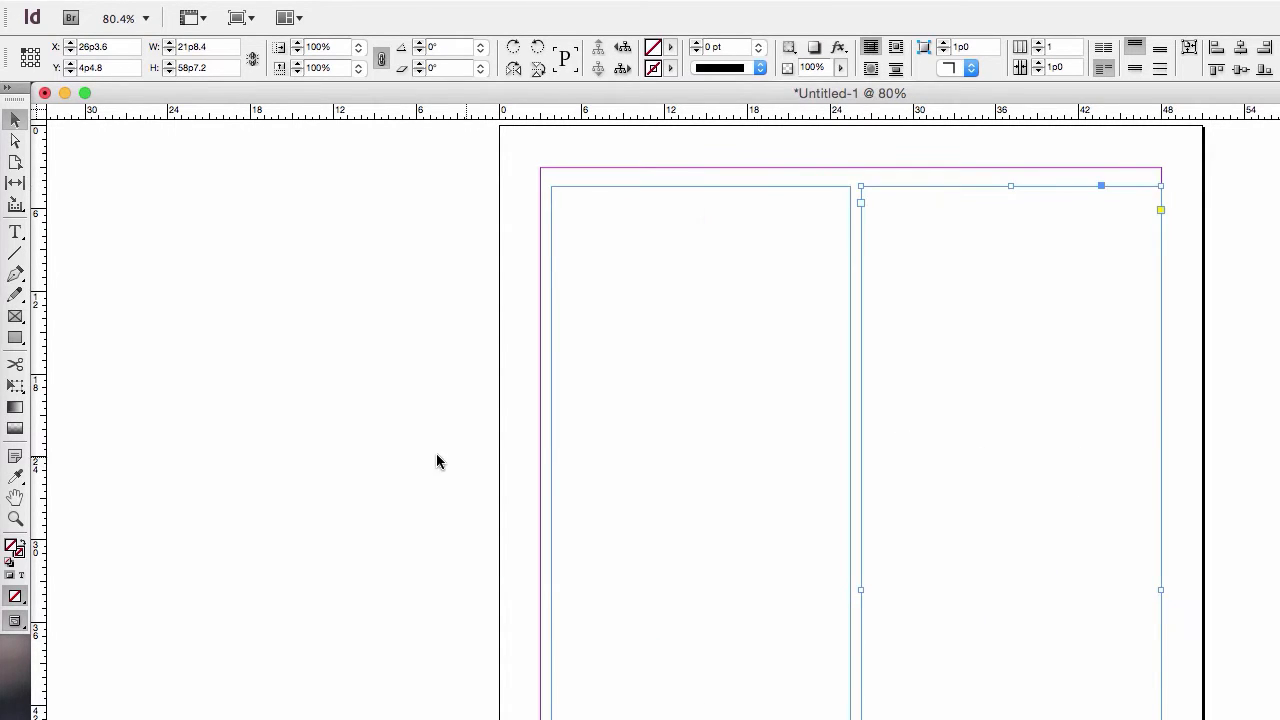
pyautogui.moveTo(633, 409); pyautogui.dragTo(623, 406)
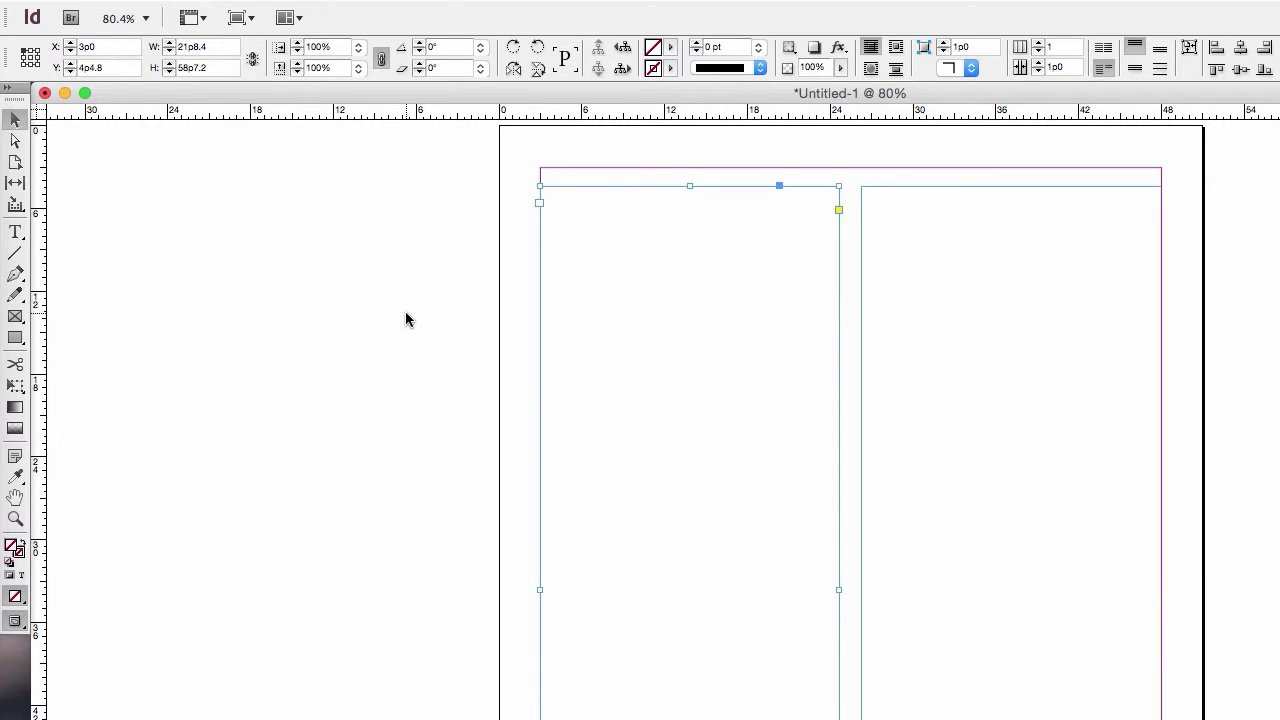
# - Fill both column text frames on page 1 with placeholder text
pyautogui.rightClick(708, 319)
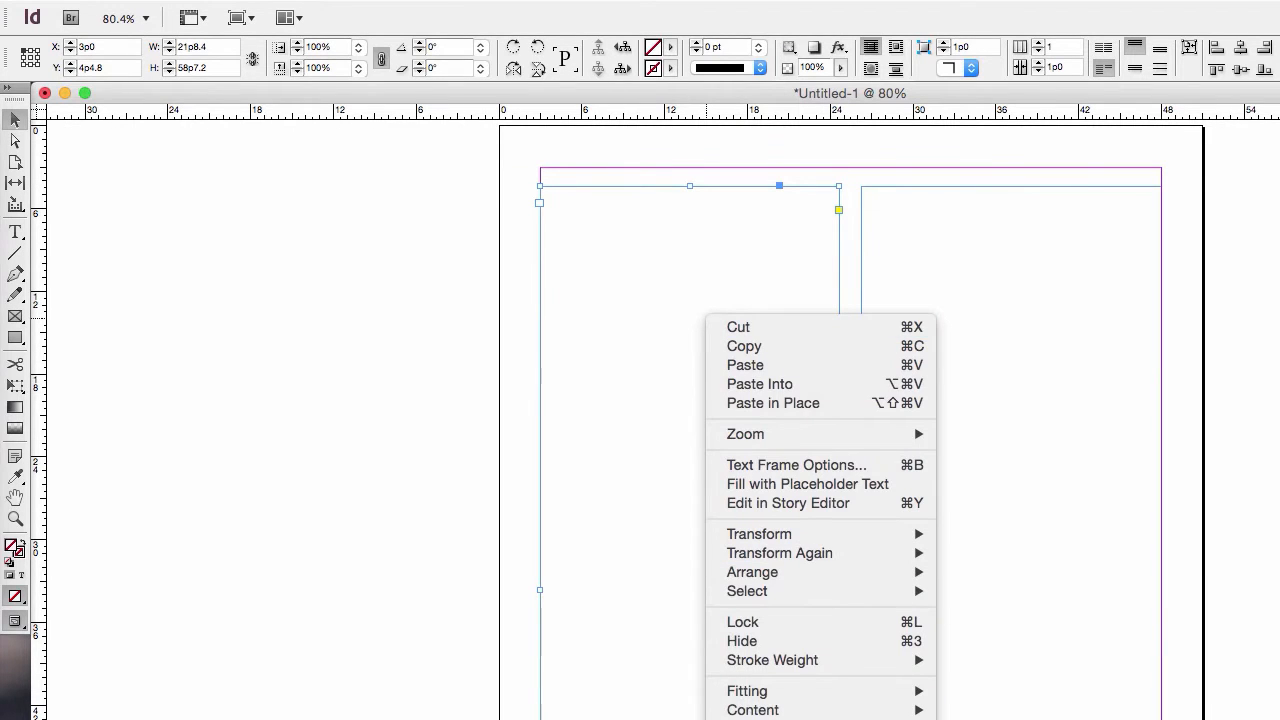
pyautogui.click(781, 483)
pyautogui.rightClick(1013, 398)
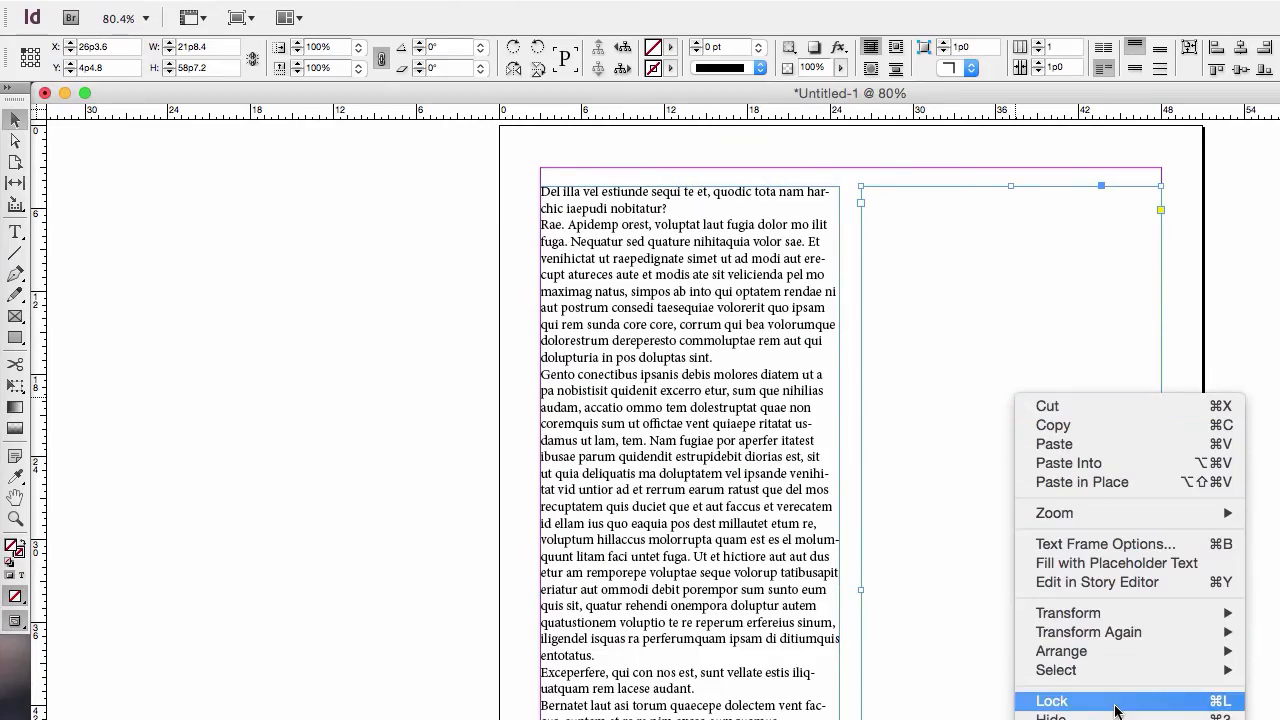
pyautogui.click(1083, 563)
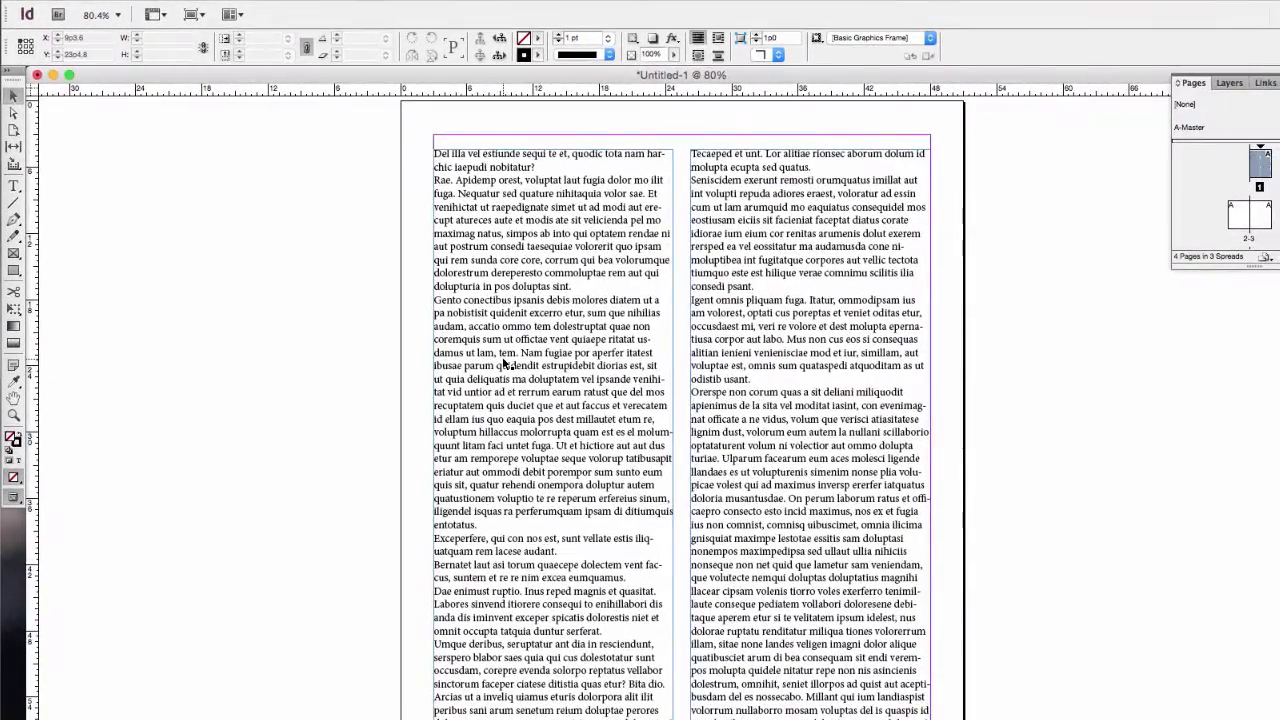
# - Insert three blank lines in the first column after the paragraph ending "entotatus."
pyautogui.click(565, 591)
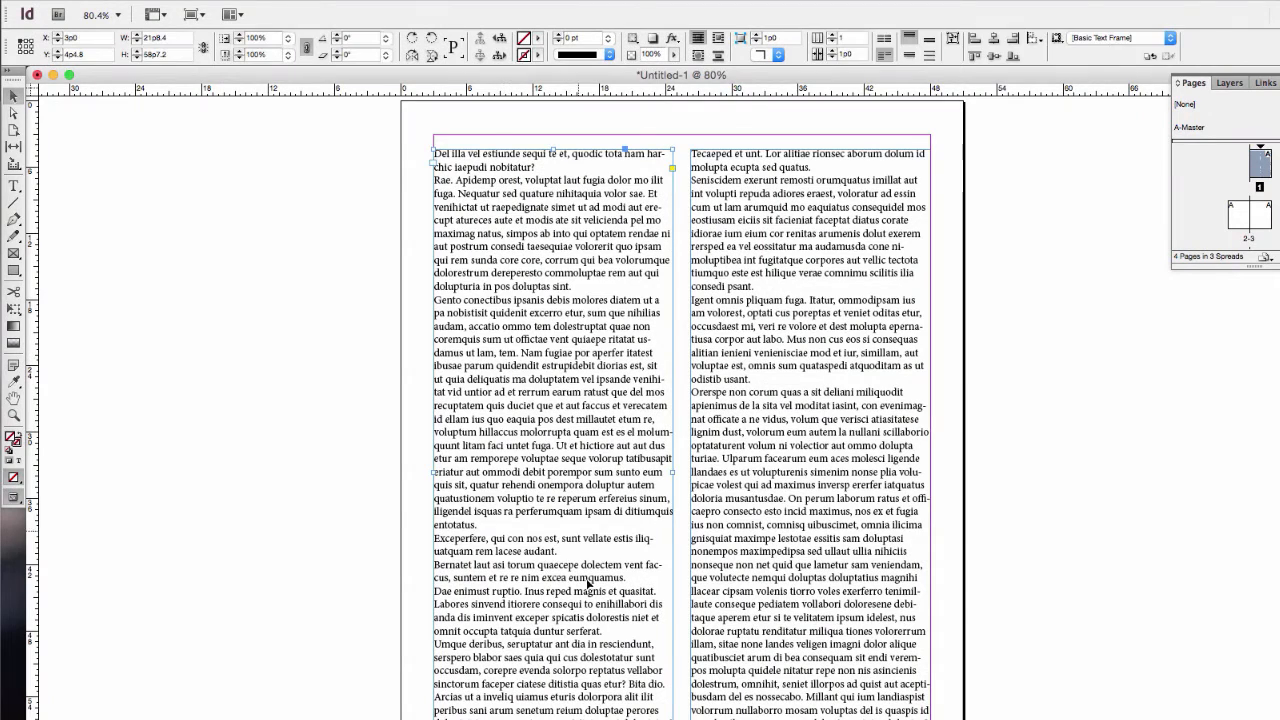
pyautogui.doubleClick(492, 527)
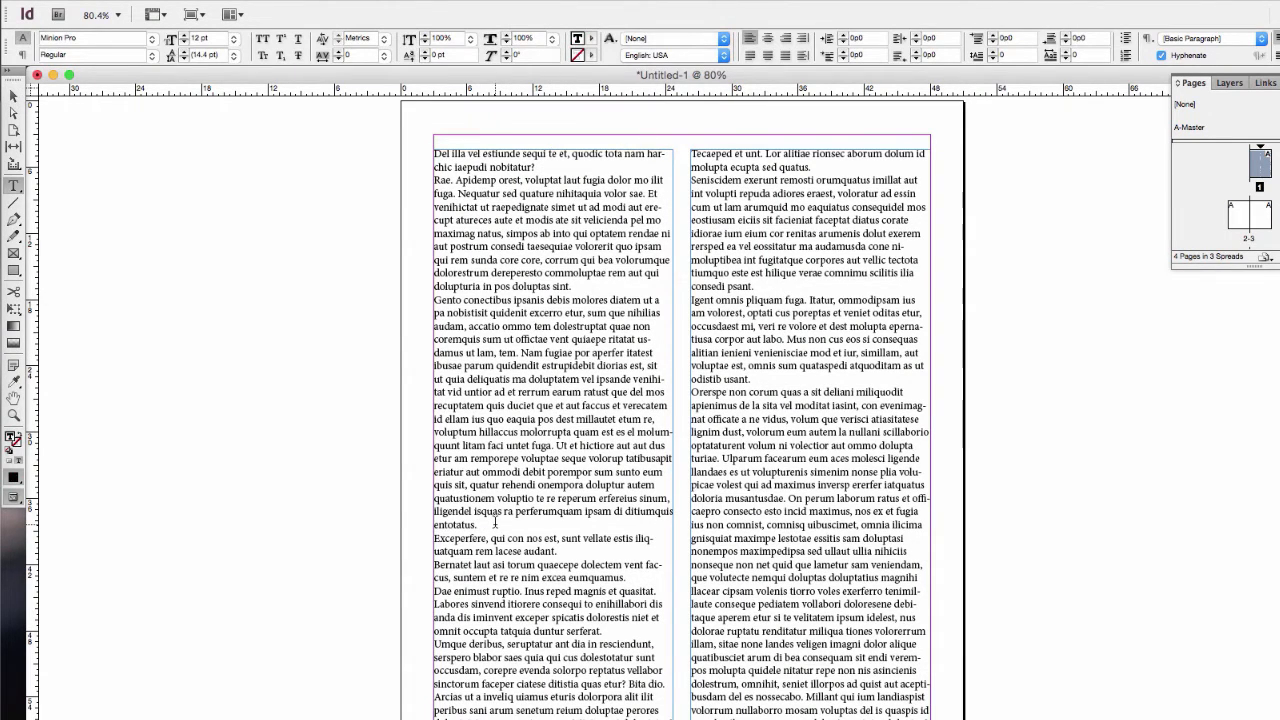
pyautogui.press('Return')
pyautogui.press('Return')
pyautogui.press('Return')
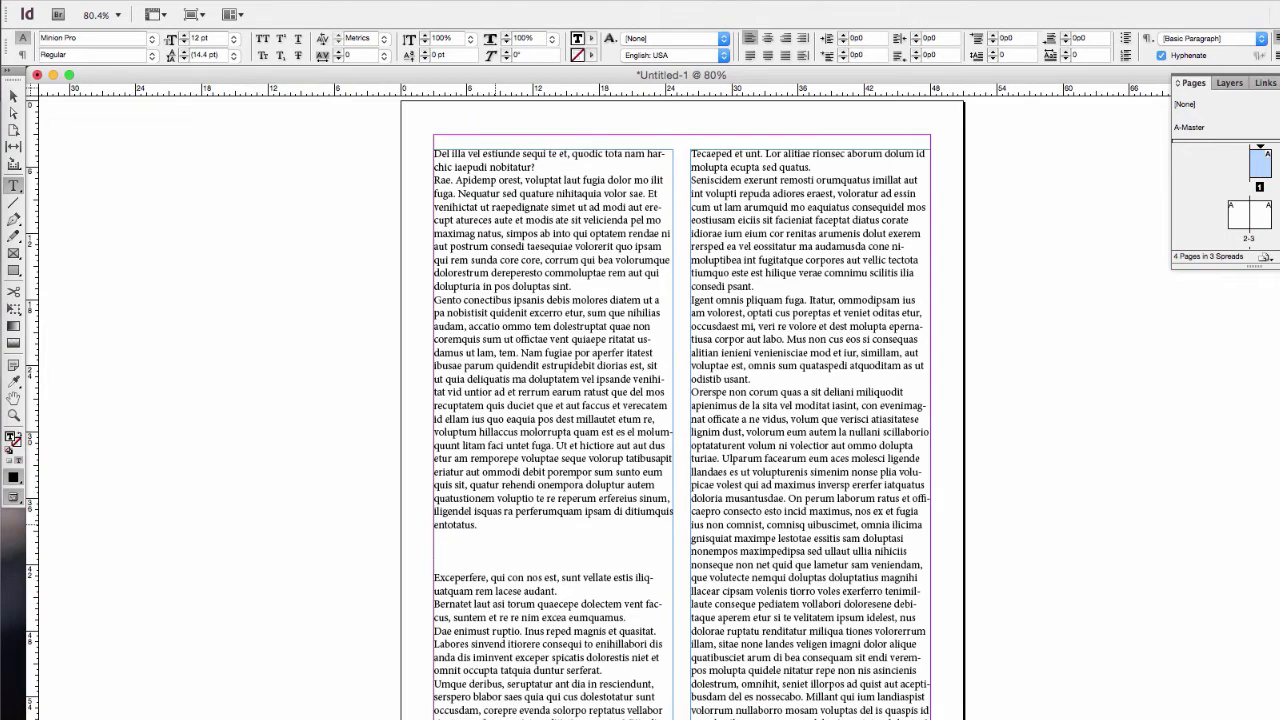
# - Copy the first column's paragraph beginning "Rae. Apidemp orest" and paste it into the blank gap below "entotatus."
pyautogui.click(456, 563)
pyautogui.moveTo(572, 286); pyautogui.dragTo(418, 180)
pyautogui.press('super+c')
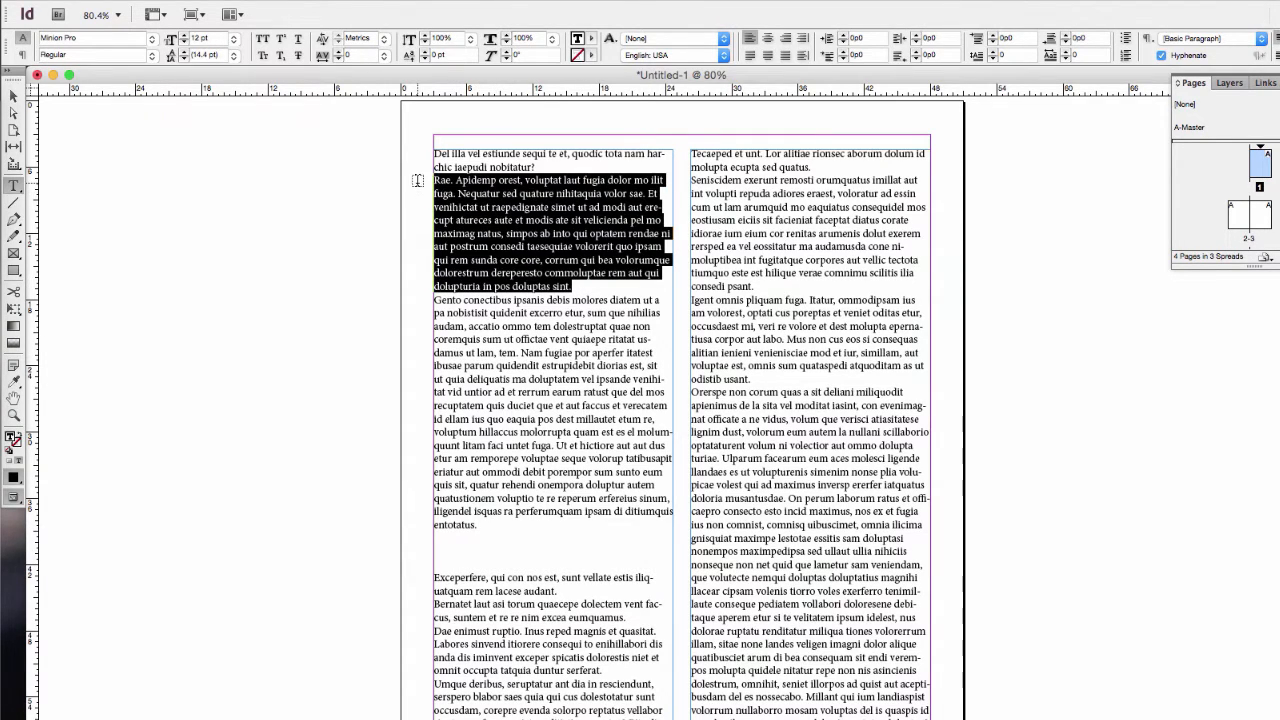
pyautogui.click(446, 571)
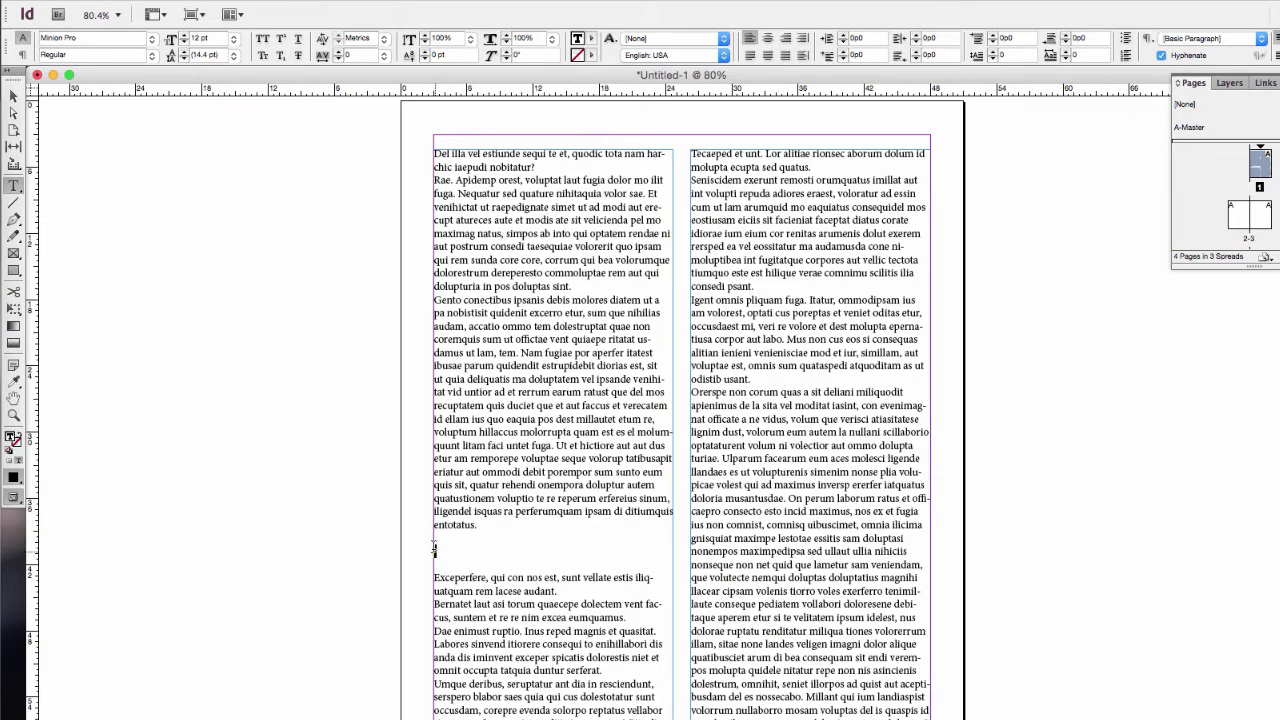
pyautogui.press('super+v')
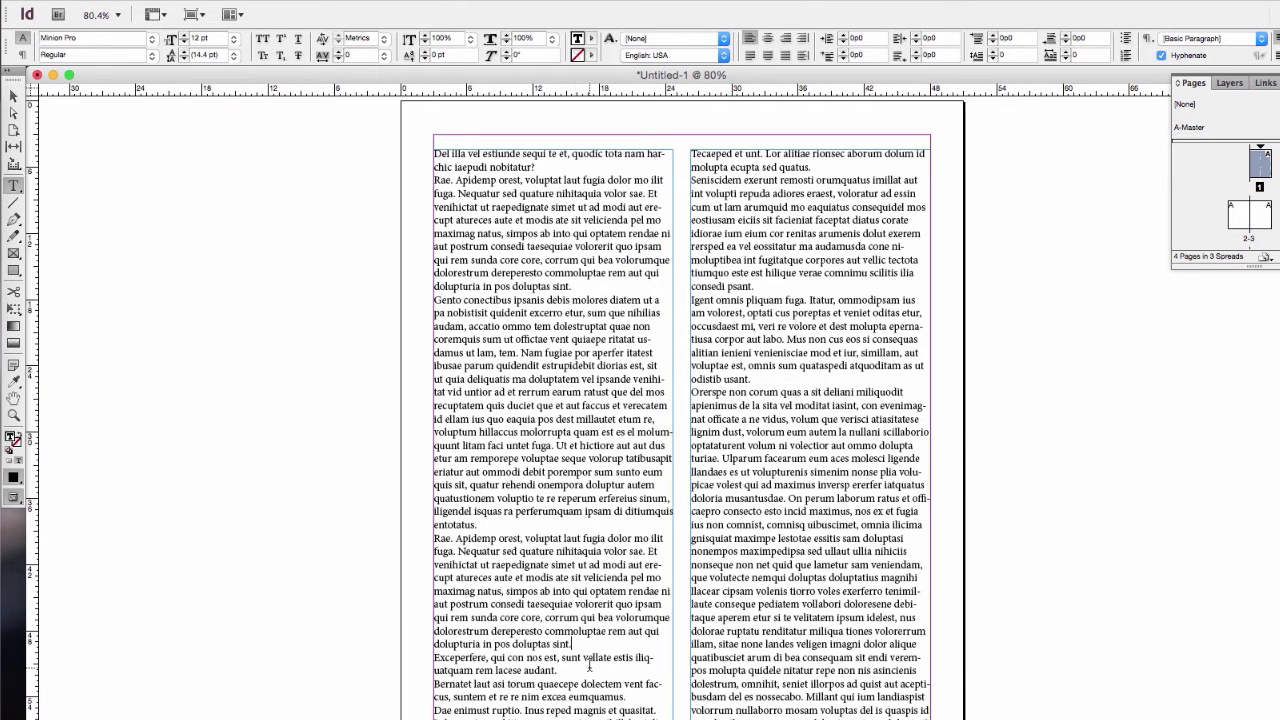
# - Resize the first column's frame to end at the bottom margin and thread its overflowing text into the second column's frame
pyautogui.click(14, 98)
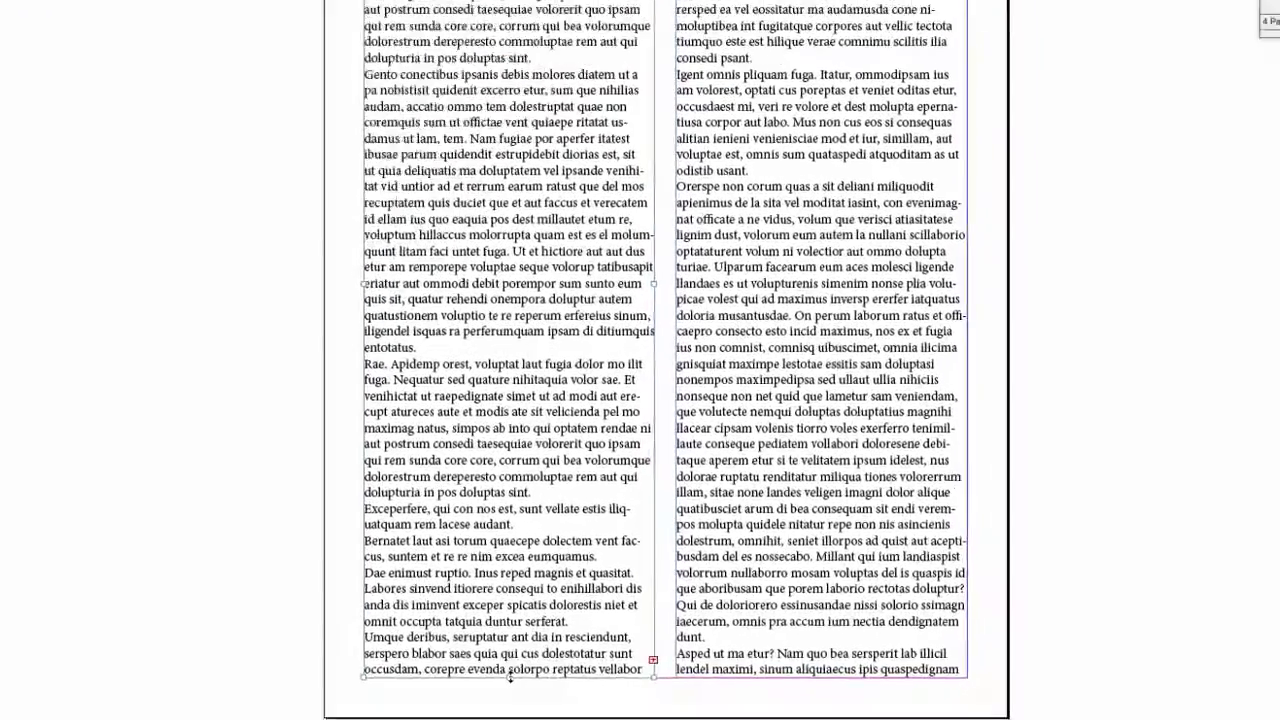
pyautogui.moveTo(508, 675); pyautogui.dragTo(500, 411)
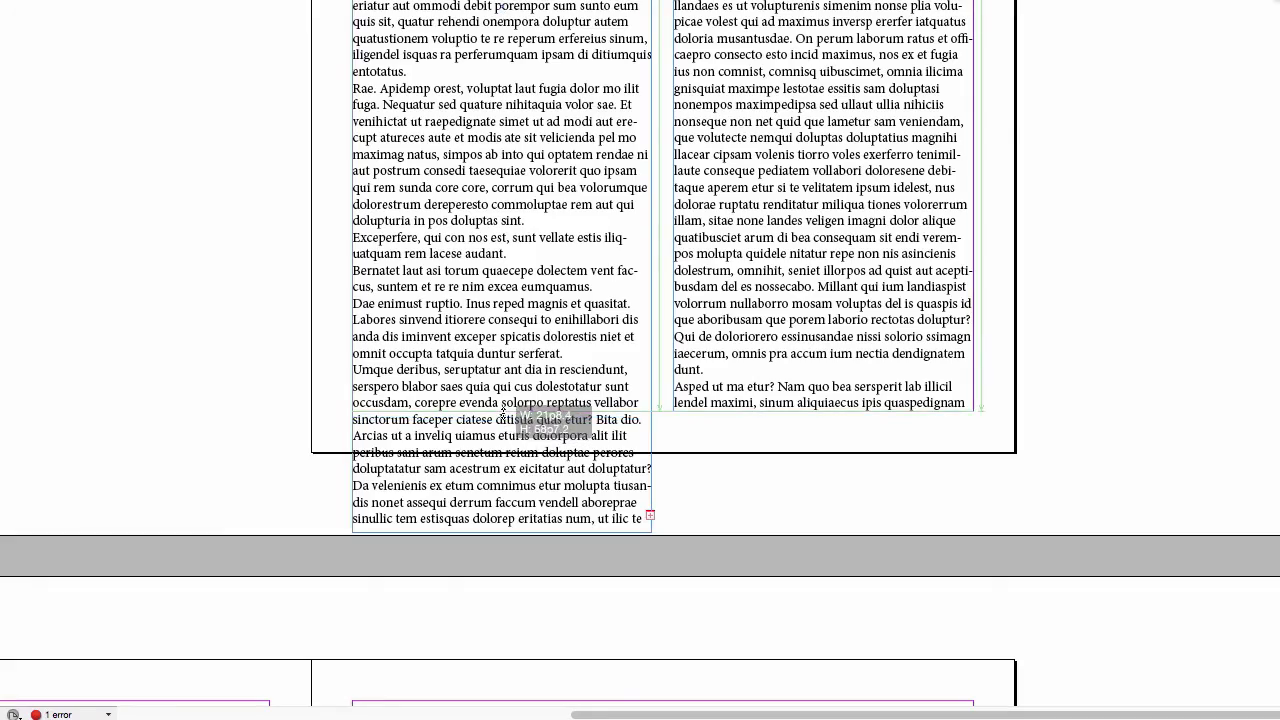
pyautogui.scroll(5, 529, 417)
pyautogui.scroll(-2, 531, 417)
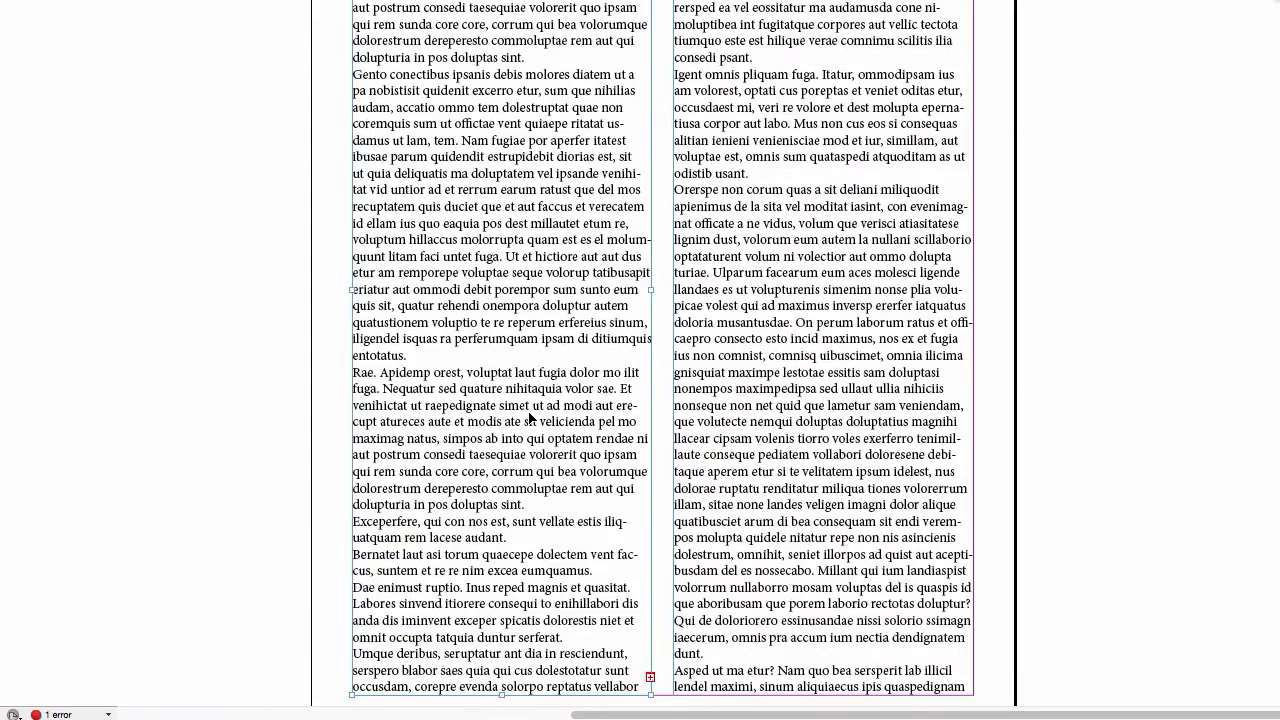
pyautogui.scroll(1, 529, 417)
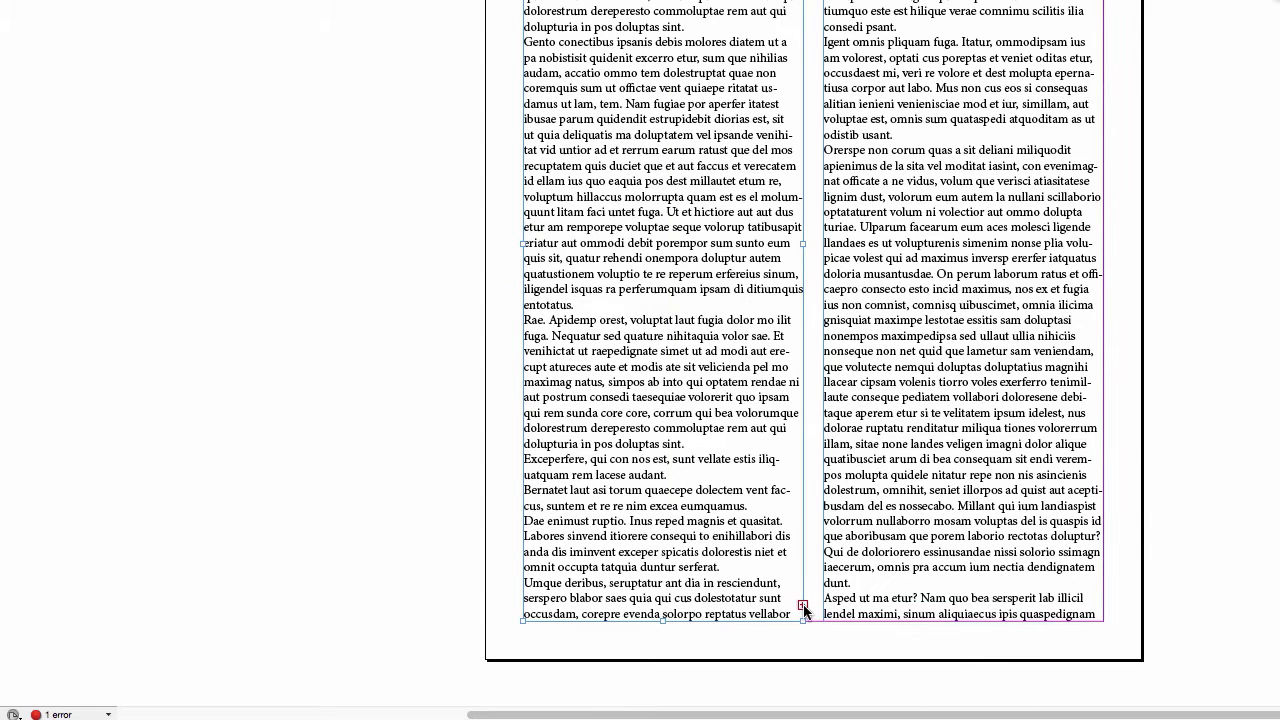
pyautogui.click(803, 606)
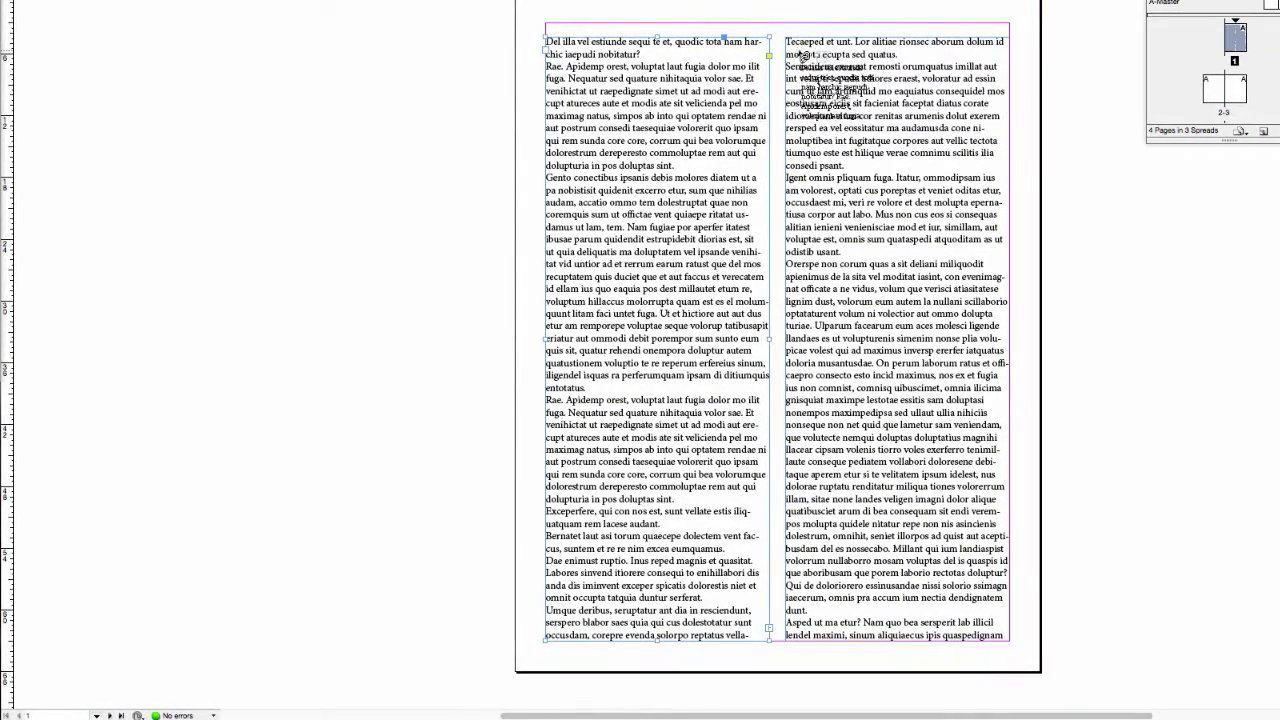
pyautogui.click(795, 54)
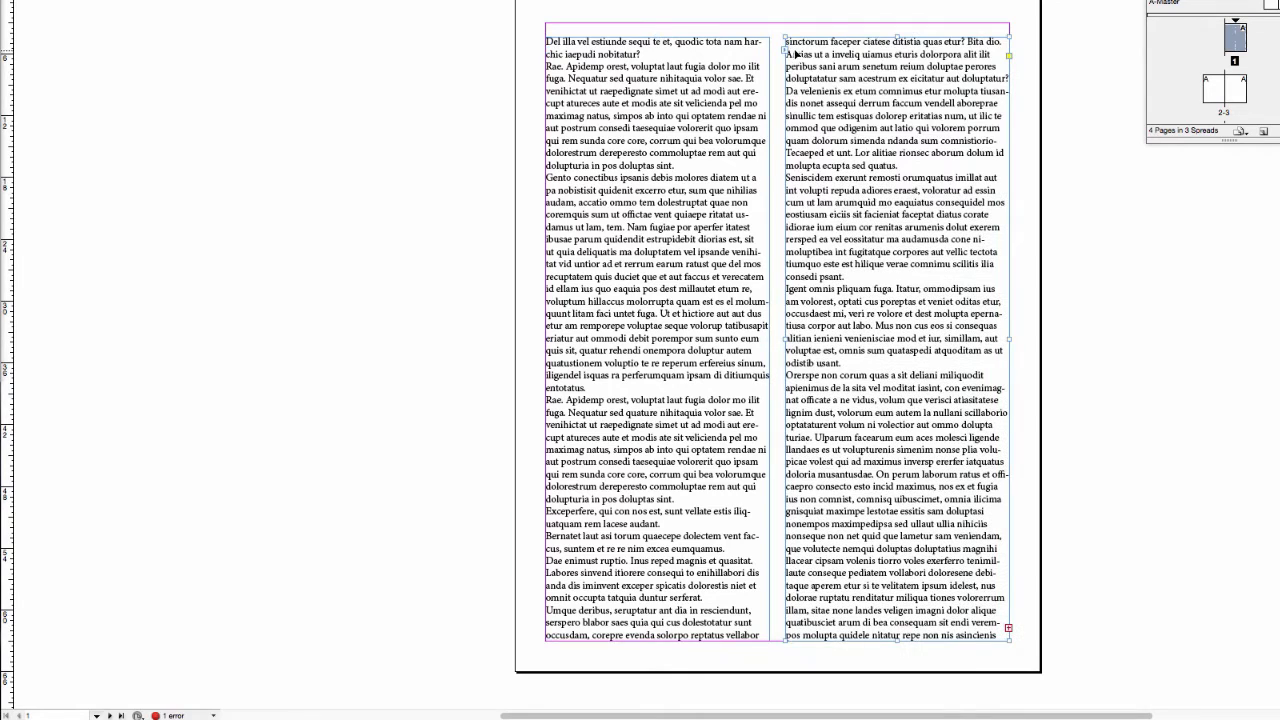
# - Insert several blank lines after the first column's upper paragraph ending "dolupturia in pos doluptas sint."
pyautogui.doubleClick(669, 203)
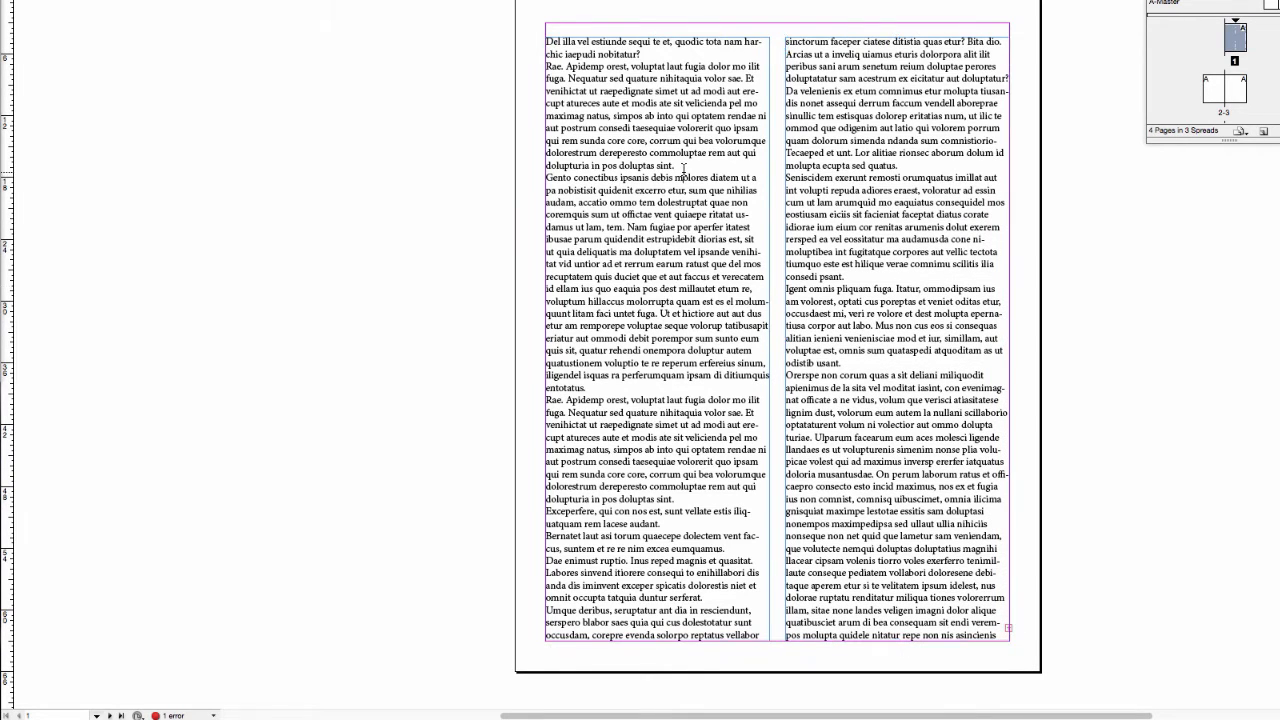
pyautogui.press('Return')
pyautogui.press('Return')
pyautogui.press('Return')
pyautogui.press('Return')
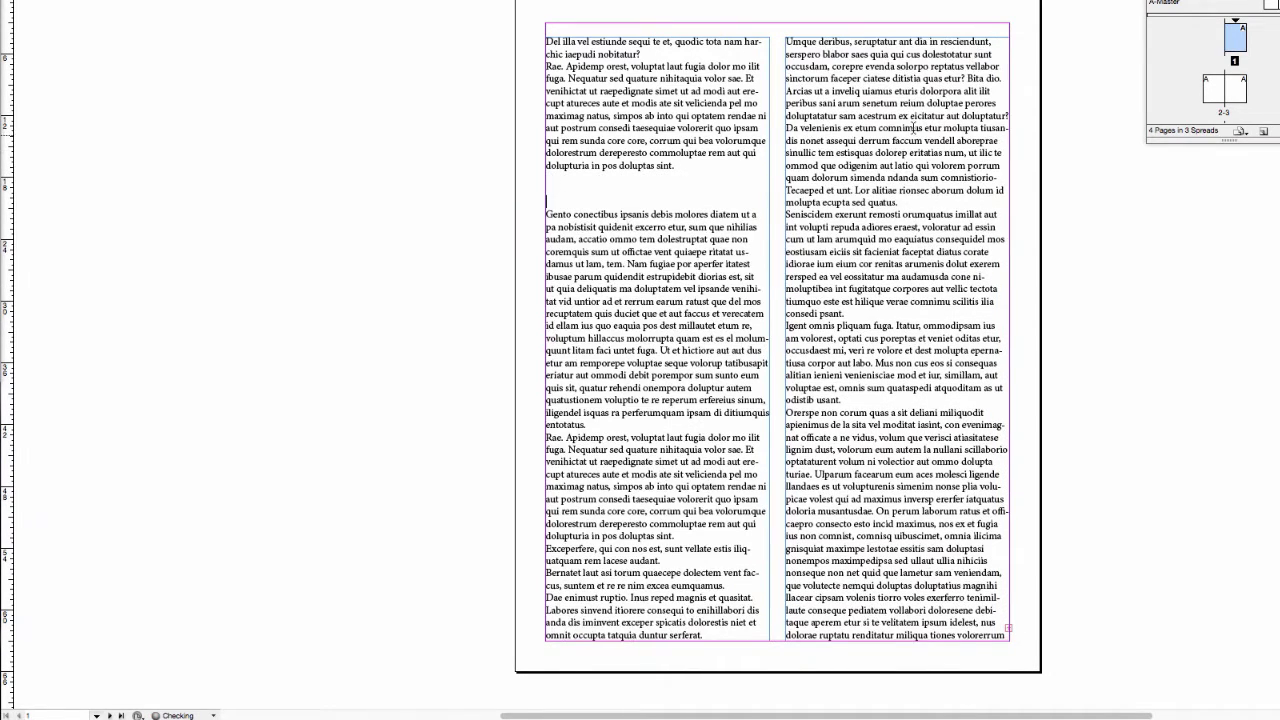
pyautogui.press('Return')
pyautogui.press('Return')
pyautogui.press('Return')
pyautogui.press('Return')
pyautogui.press('Return')
# - Remove the blank lines before the paragraph beginning "Gento conectibus" and leave text editing
pyautogui.press('BackSpace')
pyautogui.press('BackSpace')
pyautogui.press('BackSpace')
pyautogui.press('BackSpace')
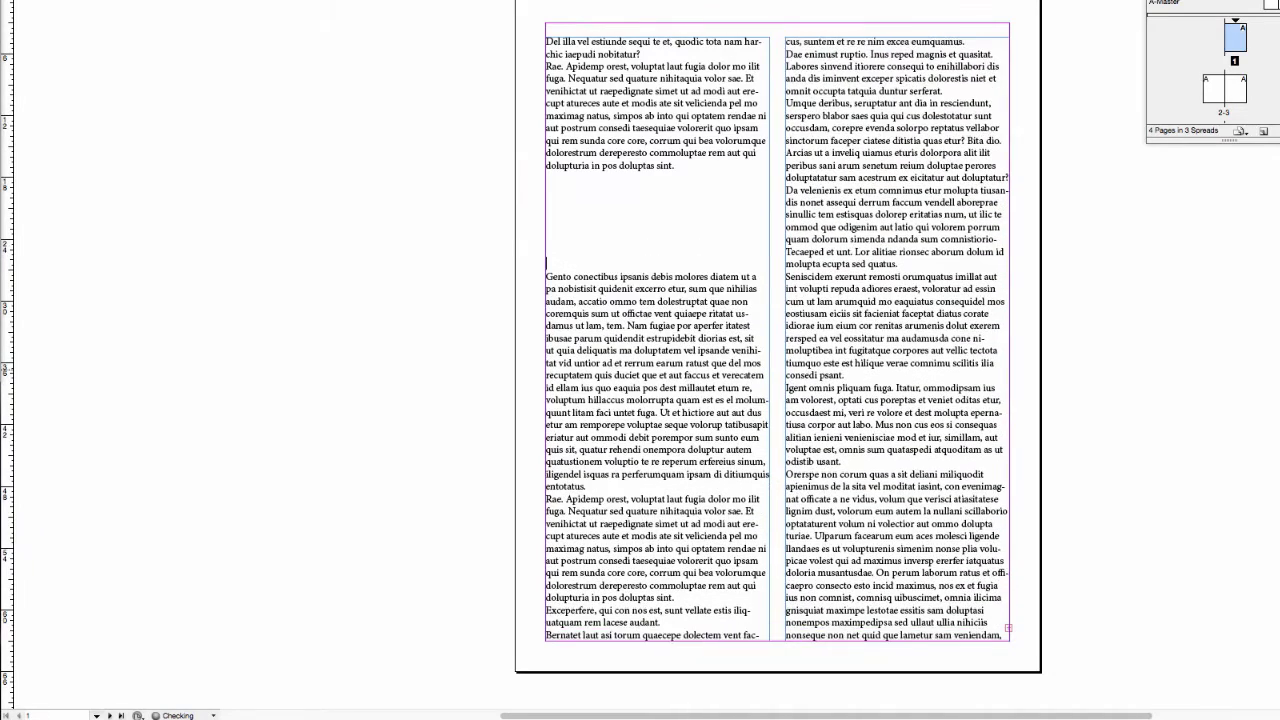
pyautogui.press('BackSpace')
pyautogui.press('BackSpace')
pyautogui.press('BackSpace')
pyautogui.press('BackSpace')
pyautogui.press('BackSpace')
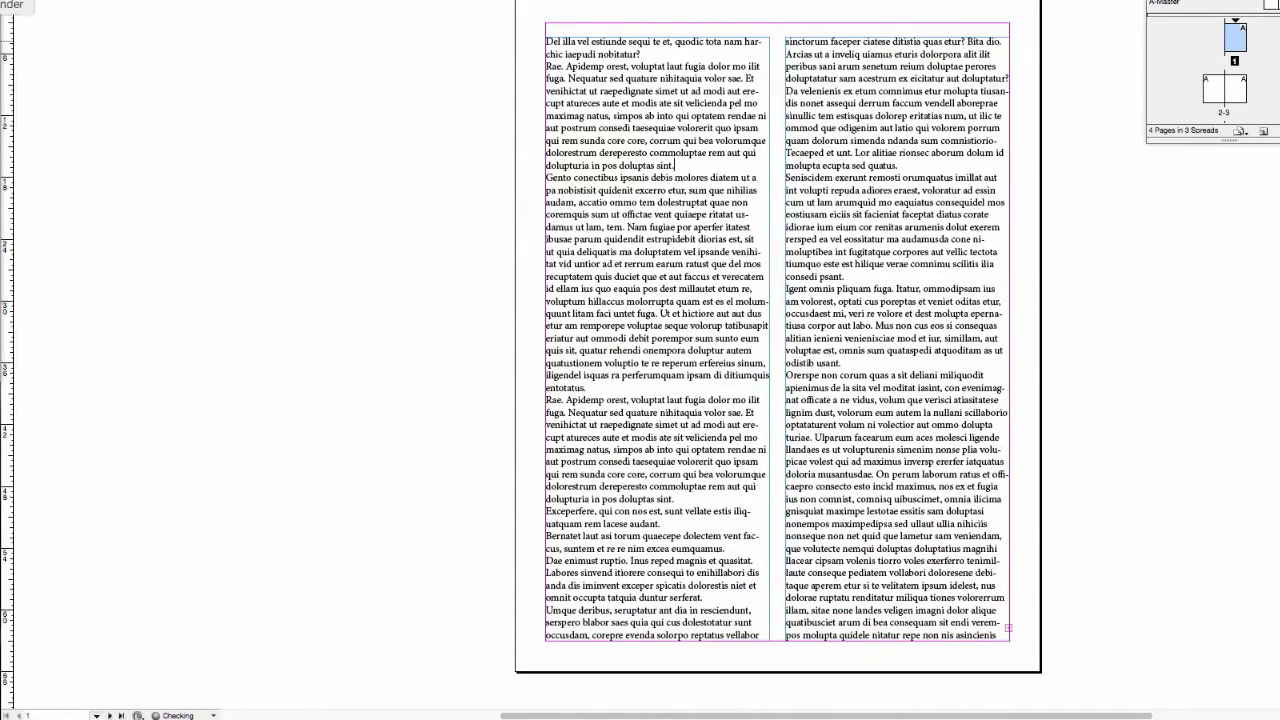
pyautogui.press('Escape')
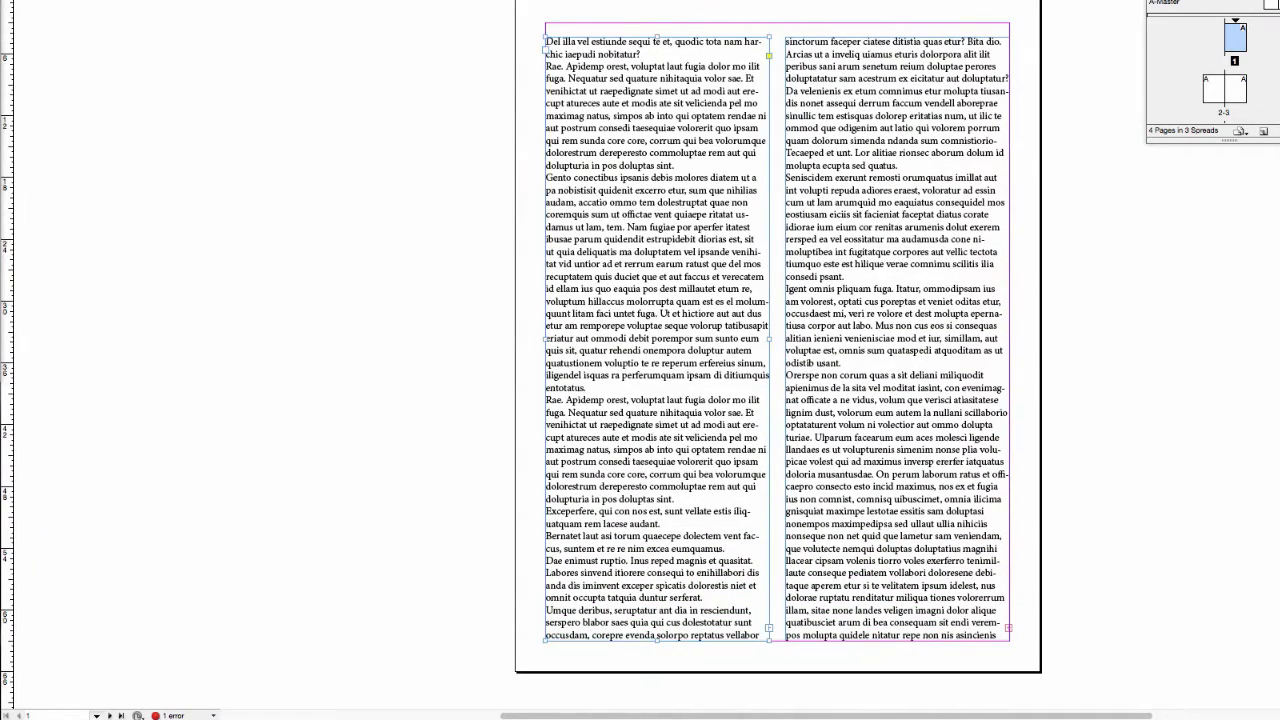
# - Place the text cursor after "doluptas sint." in the first column and view the available spelling commands
pyautogui.tripleClick(722, 244)
pyautogui.click(690, 165)
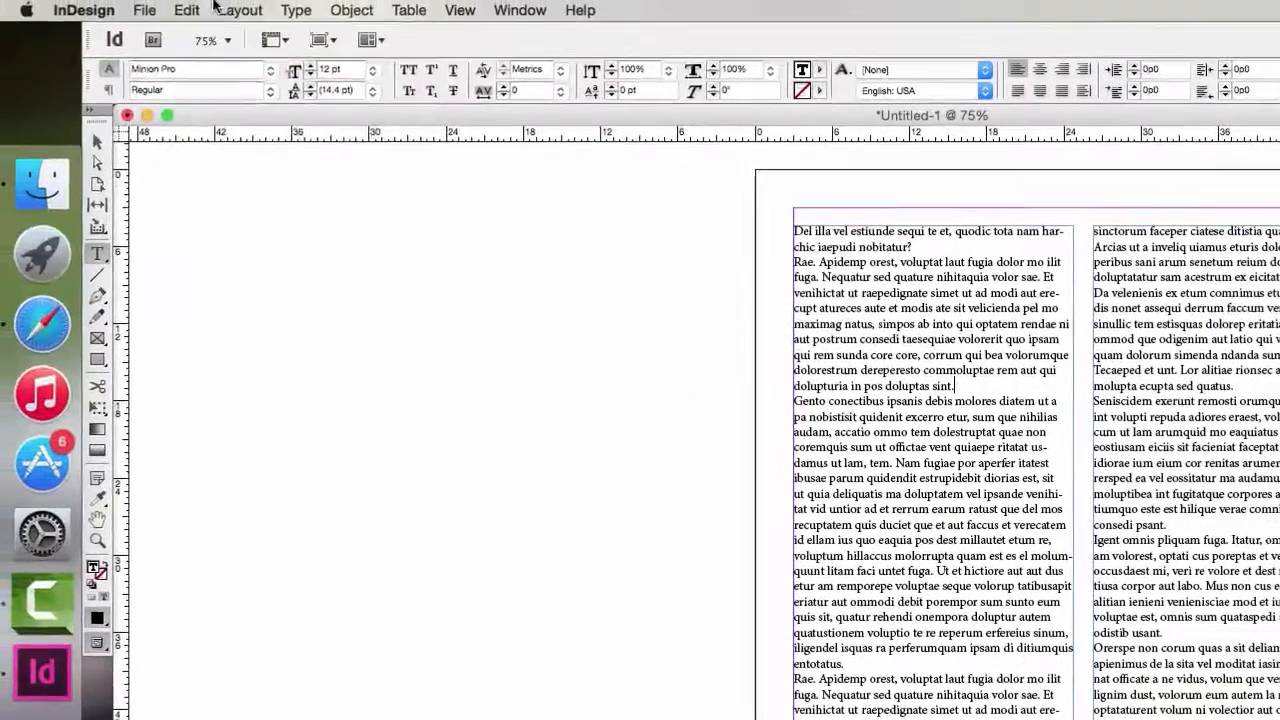
pyautogui.click(190, 10)
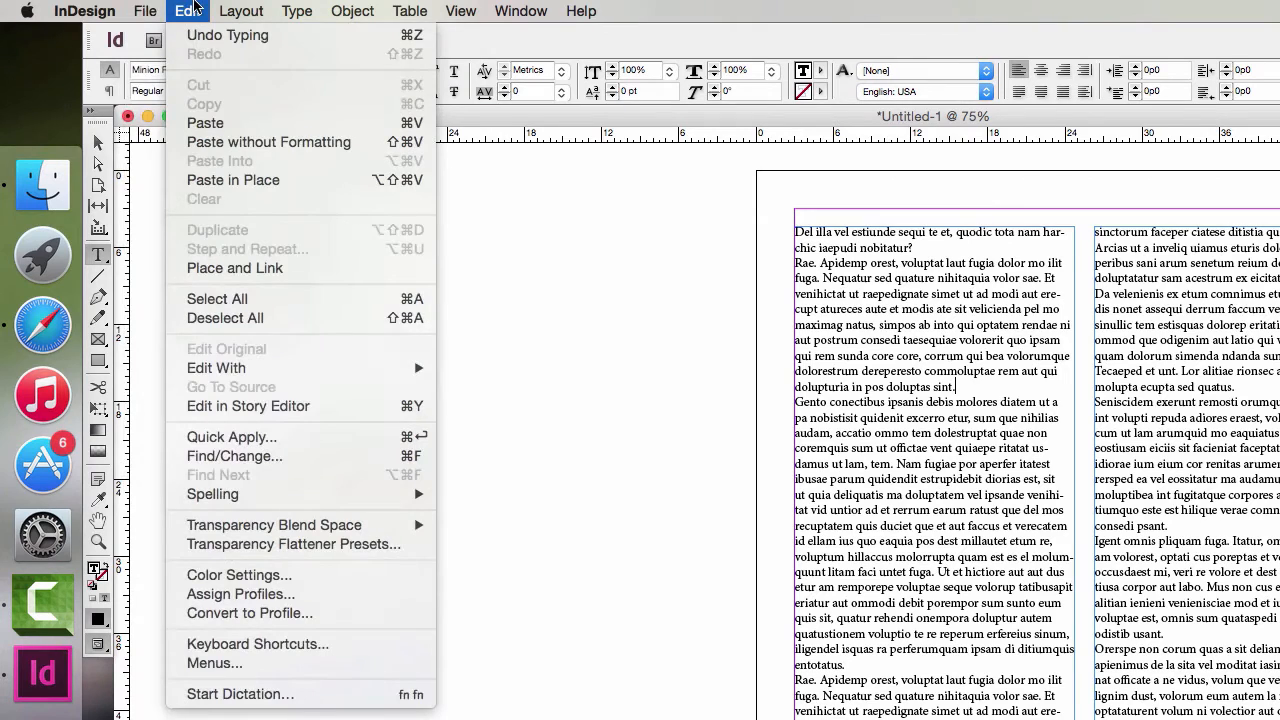
pyautogui.moveTo(306, 492)
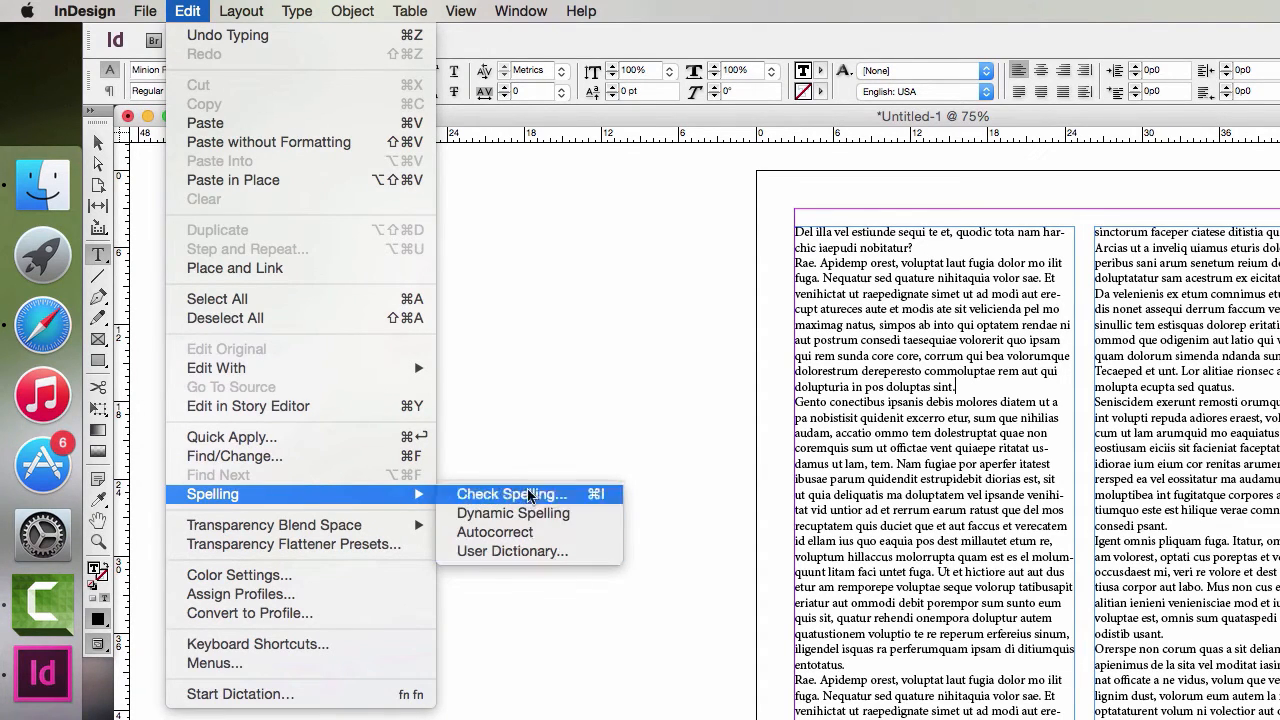
pyautogui.press('Escape')
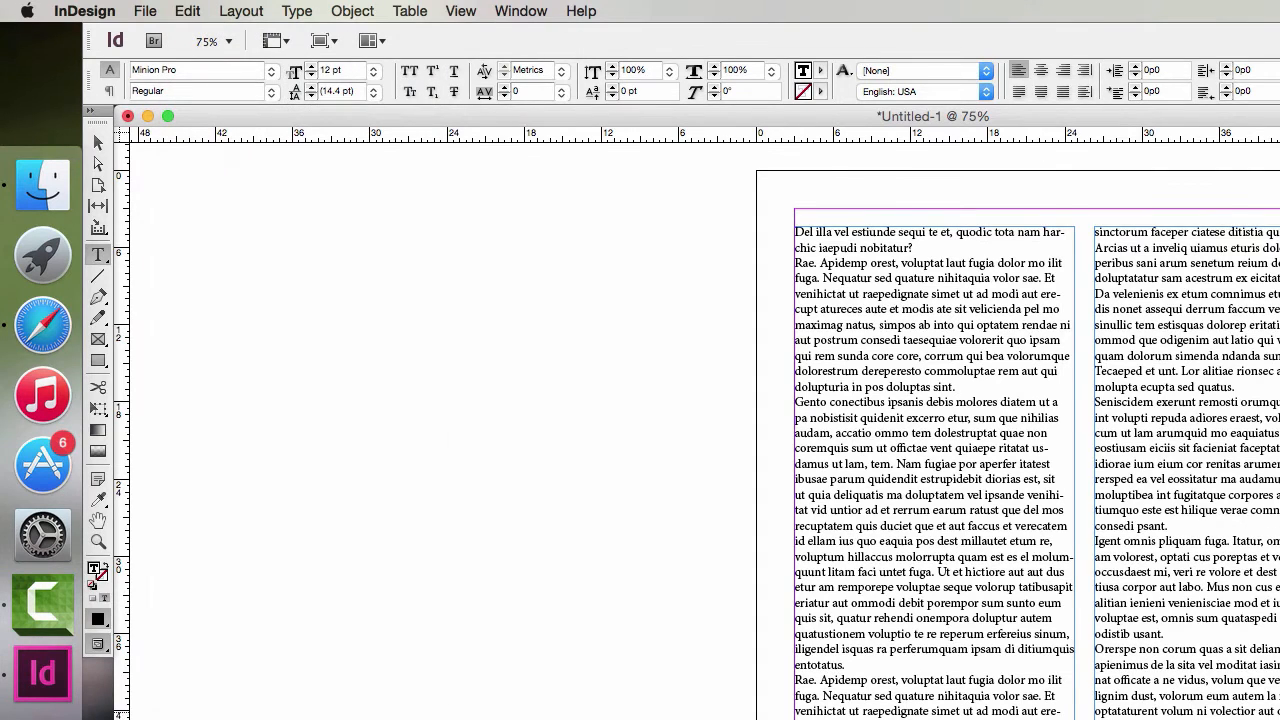
# - Select the first column's paragraph beginning "Gento conectibus" and browse the font styles available for Minion Pro
pyautogui.tripleClick(932, 517)
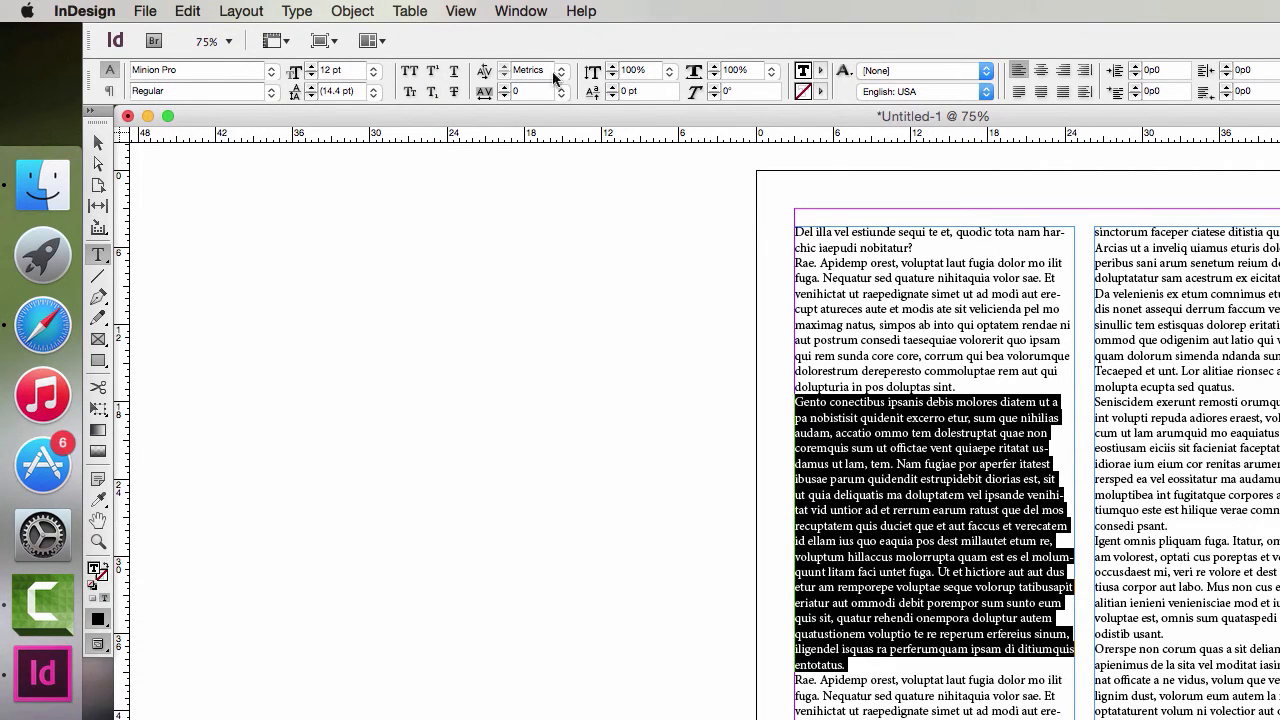
pyautogui.click(271, 71)
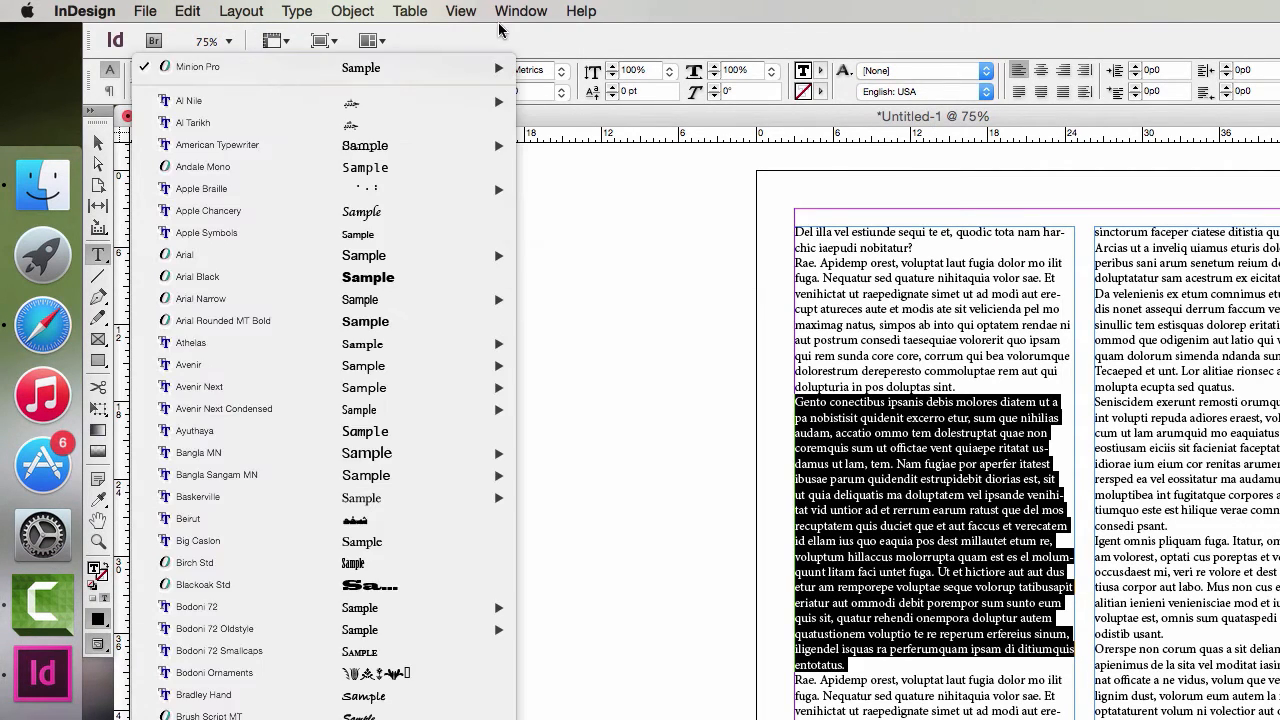
pyautogui.moveTo(480, 67)
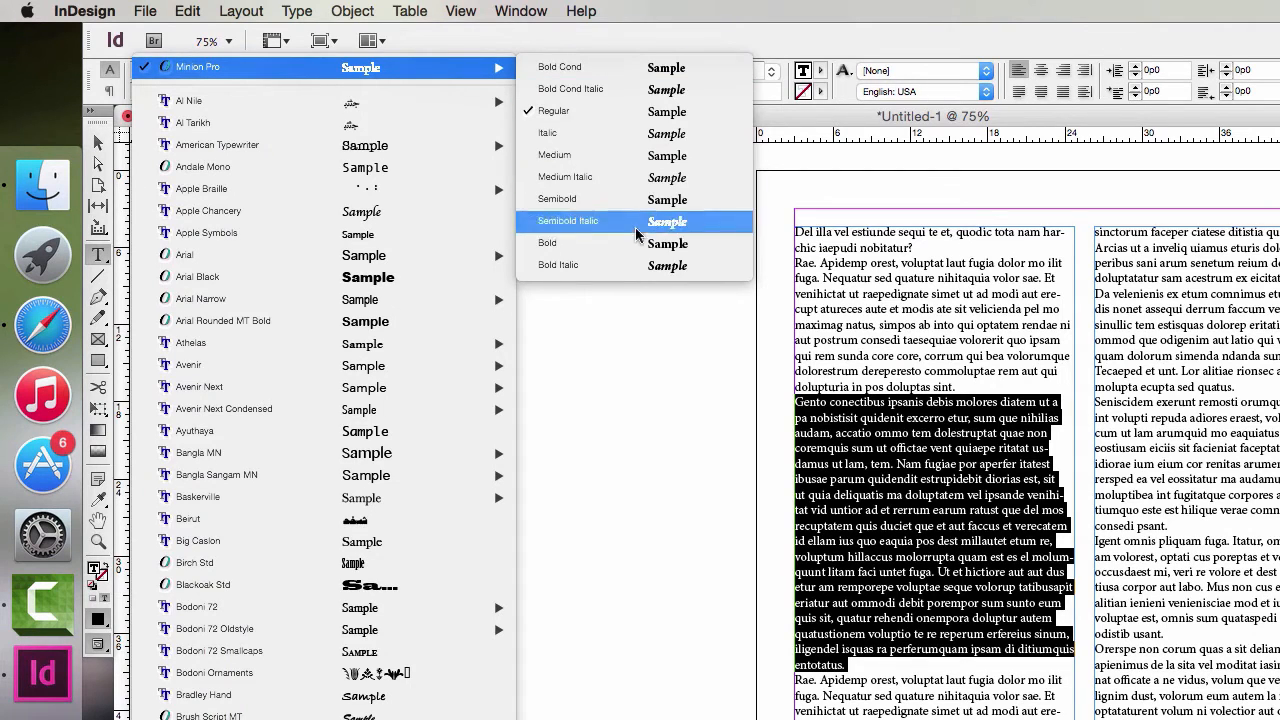
pyautogui.click(585, 41)
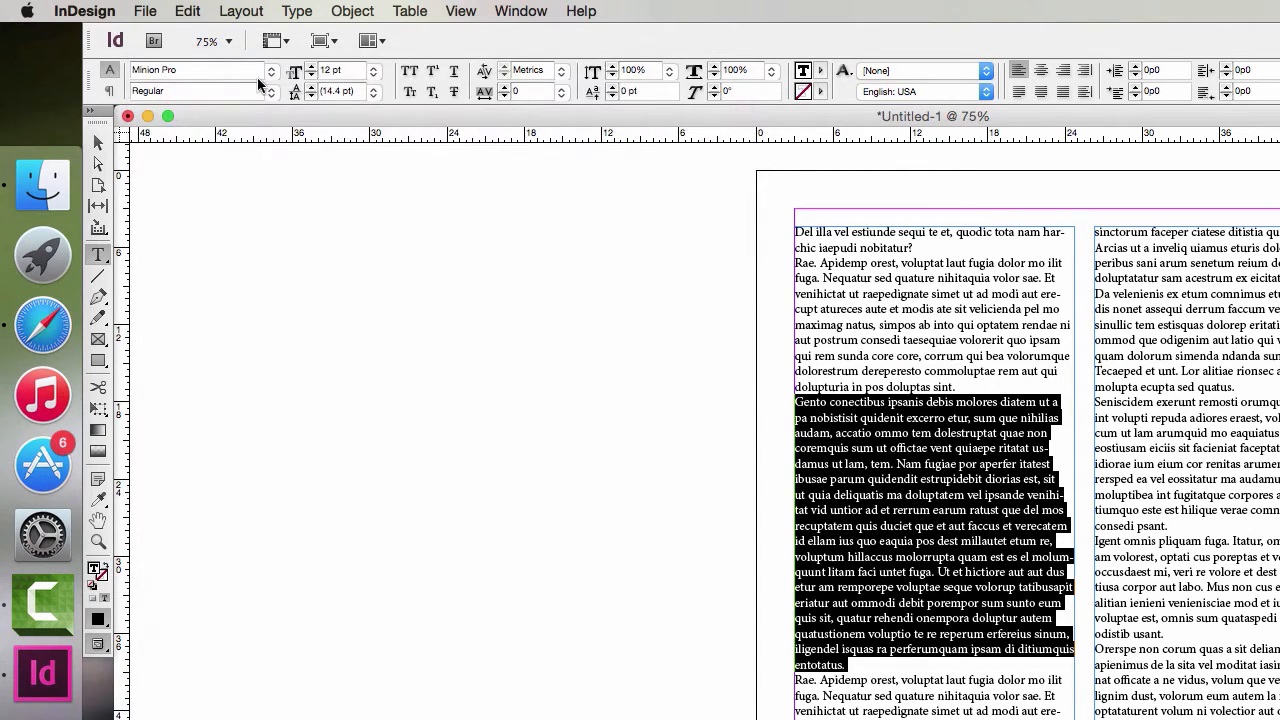
# - Set the "Gento conectibus" paragraph's leading to 14 pt and apply -80 kerning at a point in its text
pyautogui.click(310, 95)
pyautogui.click(310, 95)
pyautogui.click(310, 95)
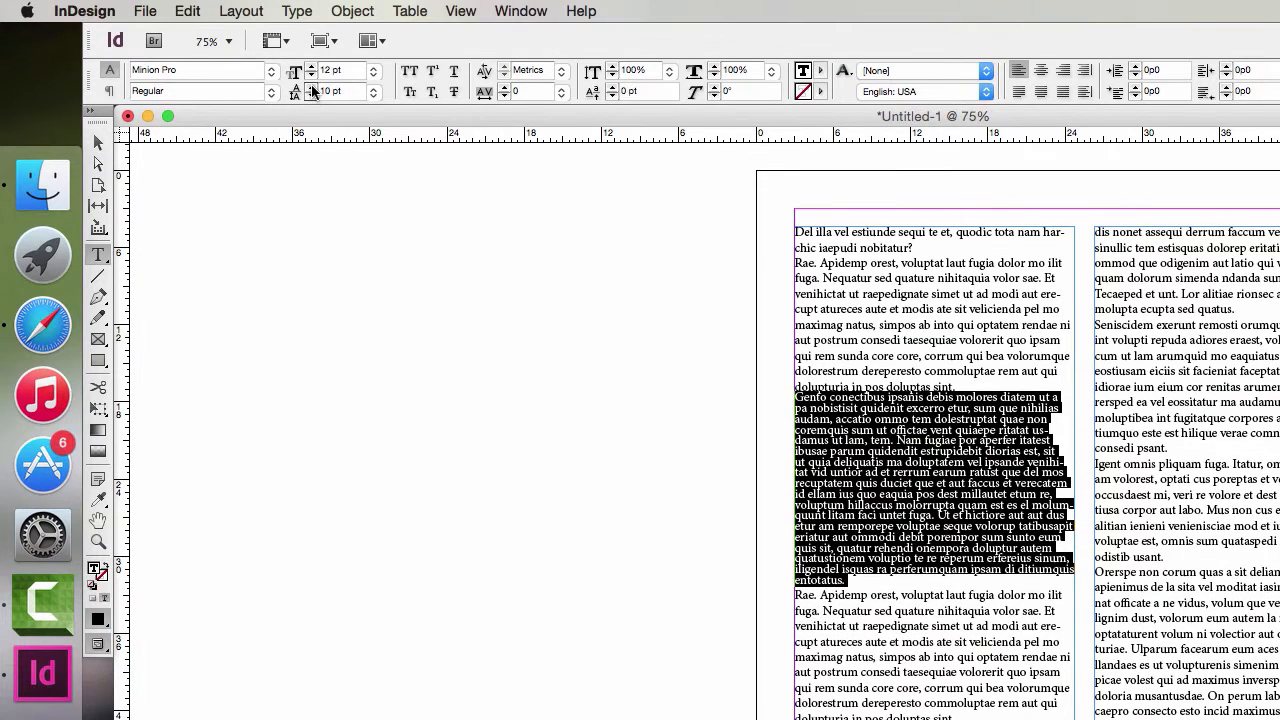
pyautogui.click(311, 87)
pyautogui.click(311, 87)
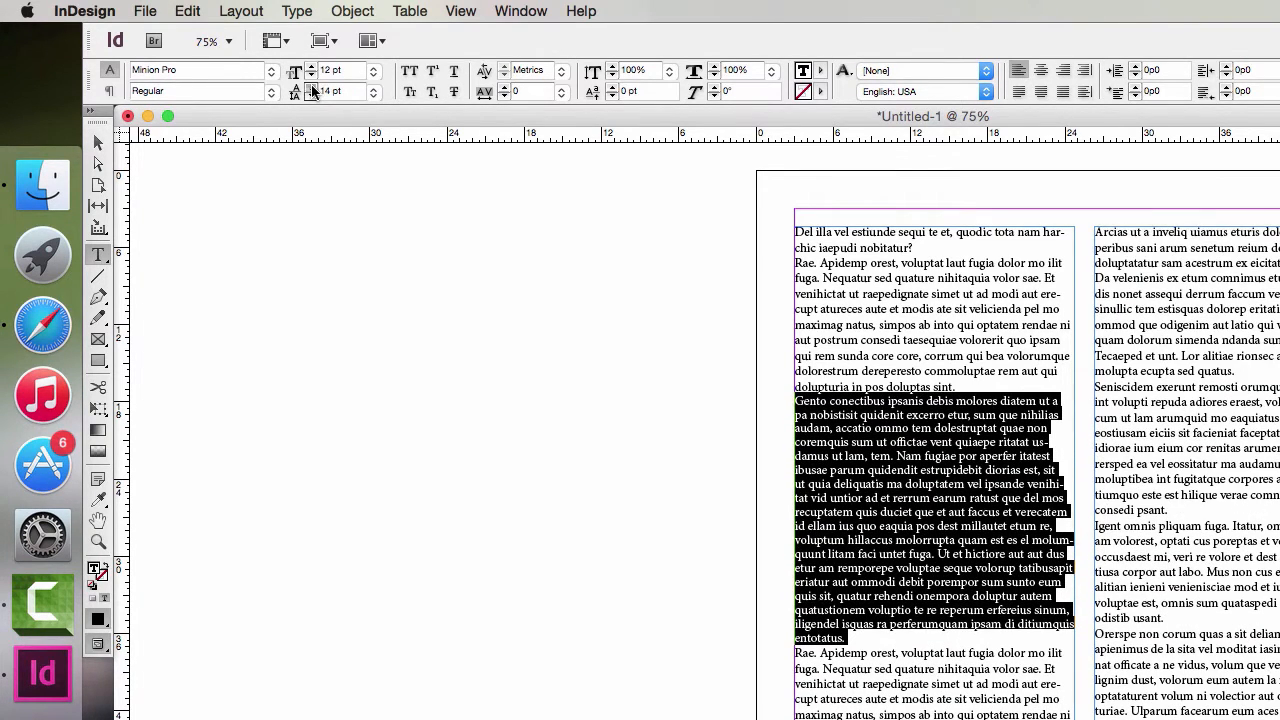
pyautogui.click(505, 96)
pyautogui.click(505, 96)
# - Tighten the tracking of the first column's opening paragraph, beginning "Del illa vel", to -50
pyautogui.press('super+equal')
pyautogui.press('super+equal')
pyautogui.press('super+equal')
pyautogui.press('super+equal')
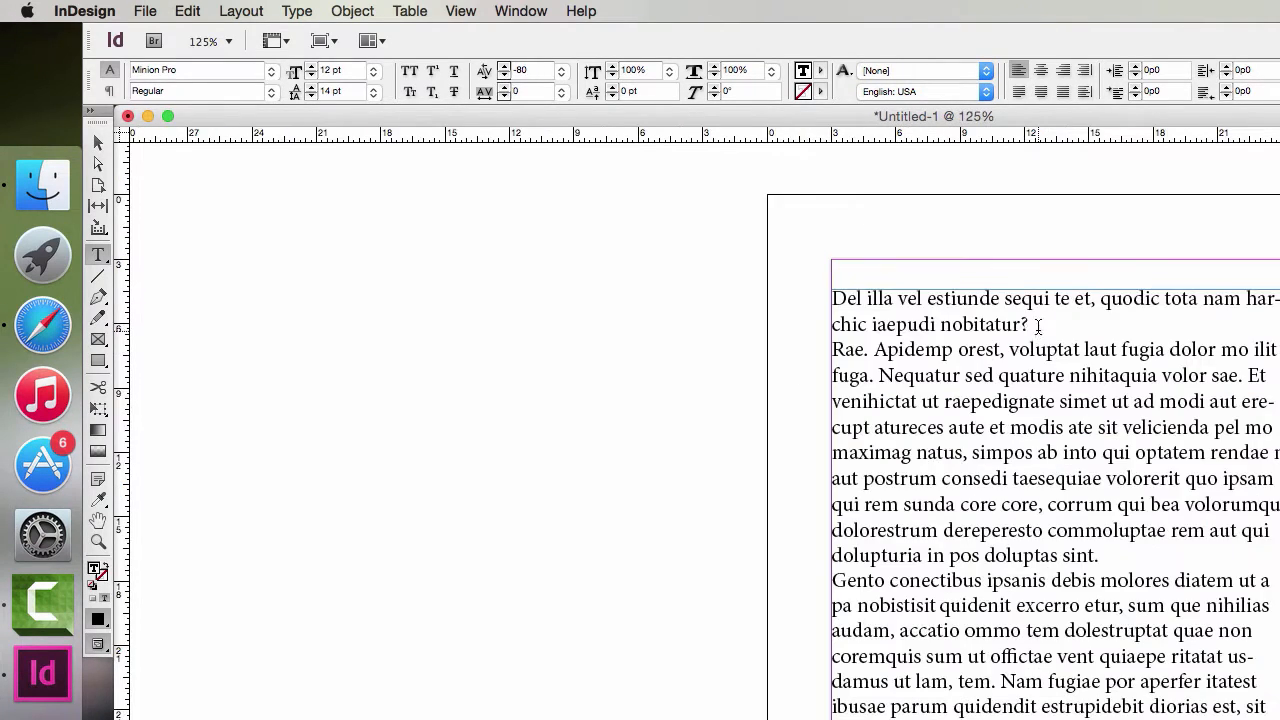
pyautogui.moveTo(1057, 266); pyautogui.dragTo(548, 190)
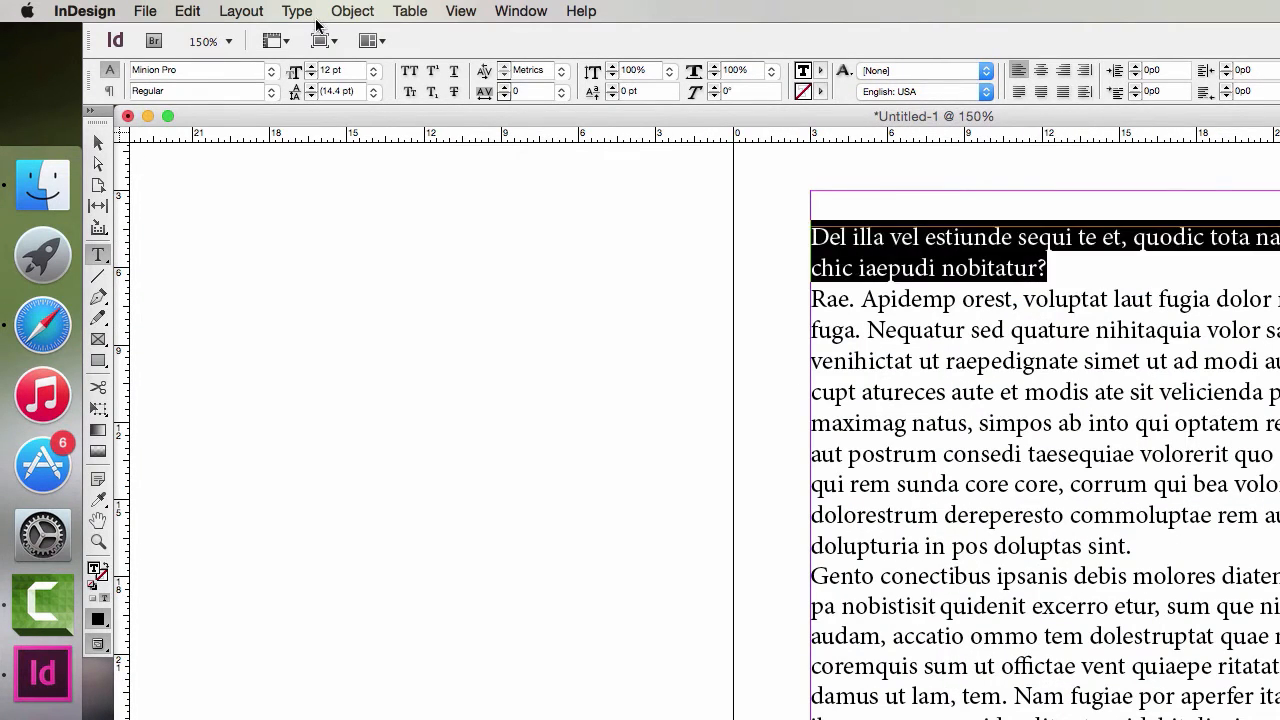
pyautogui.click(505, 96)
pyautogui.click(505, 96)
pyautogui.click(505, 96)
pyautogui.click(505, 96)
pyautogui.click(505, 96)
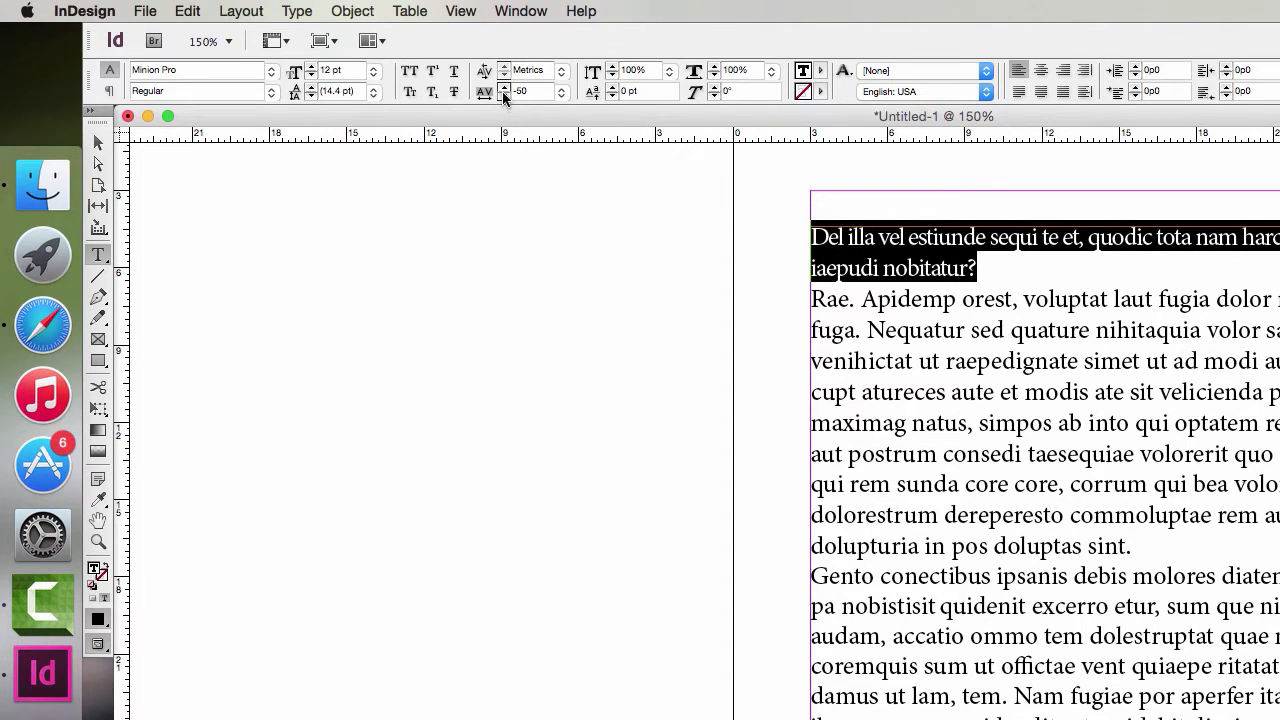
# - Set the opening paragraph's tracking to 20
pyautogui.click(505, 87)
pyautogui.click(505, 87)
pyautogui.click(505, 87)
pyautogui.click(505, 87)
pyautogui.click(505, 87)
pyautogui.click(505, 87)
pyautogui.click(505, 87)
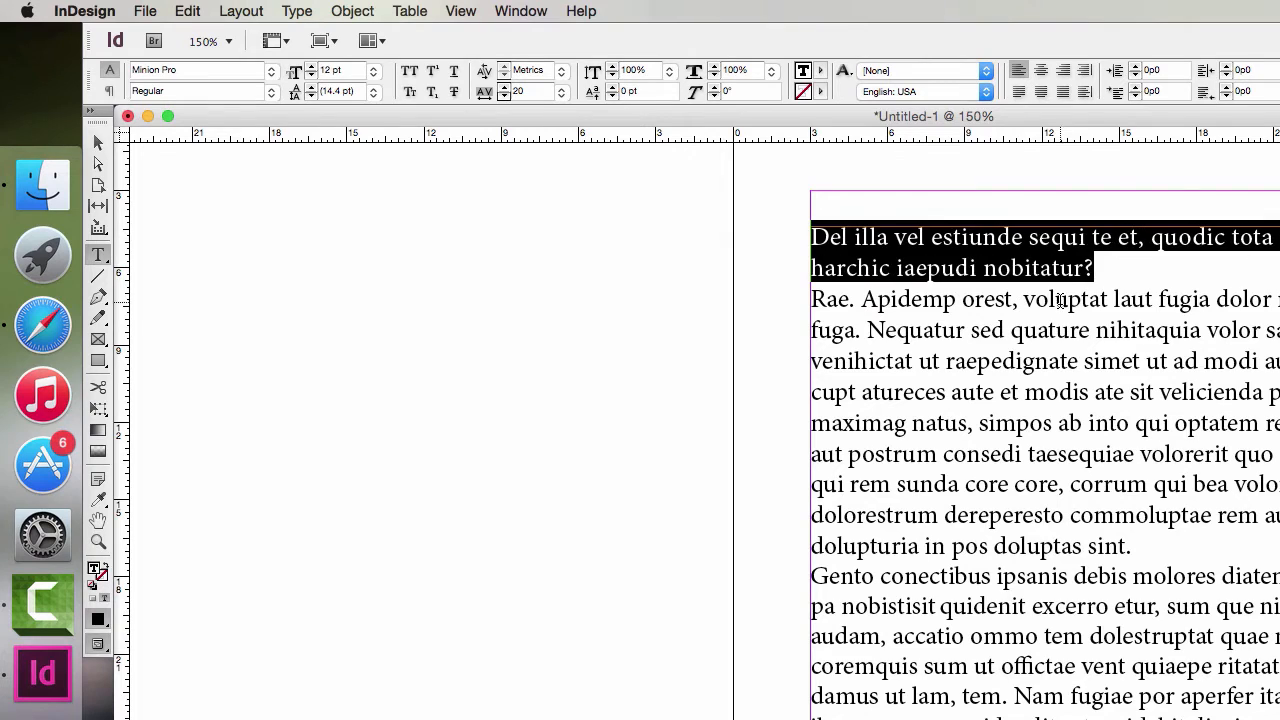
# - Set the kerning between the "D" and "e" of the opening word "Del" to -10
pyautogui.click(972, 266)
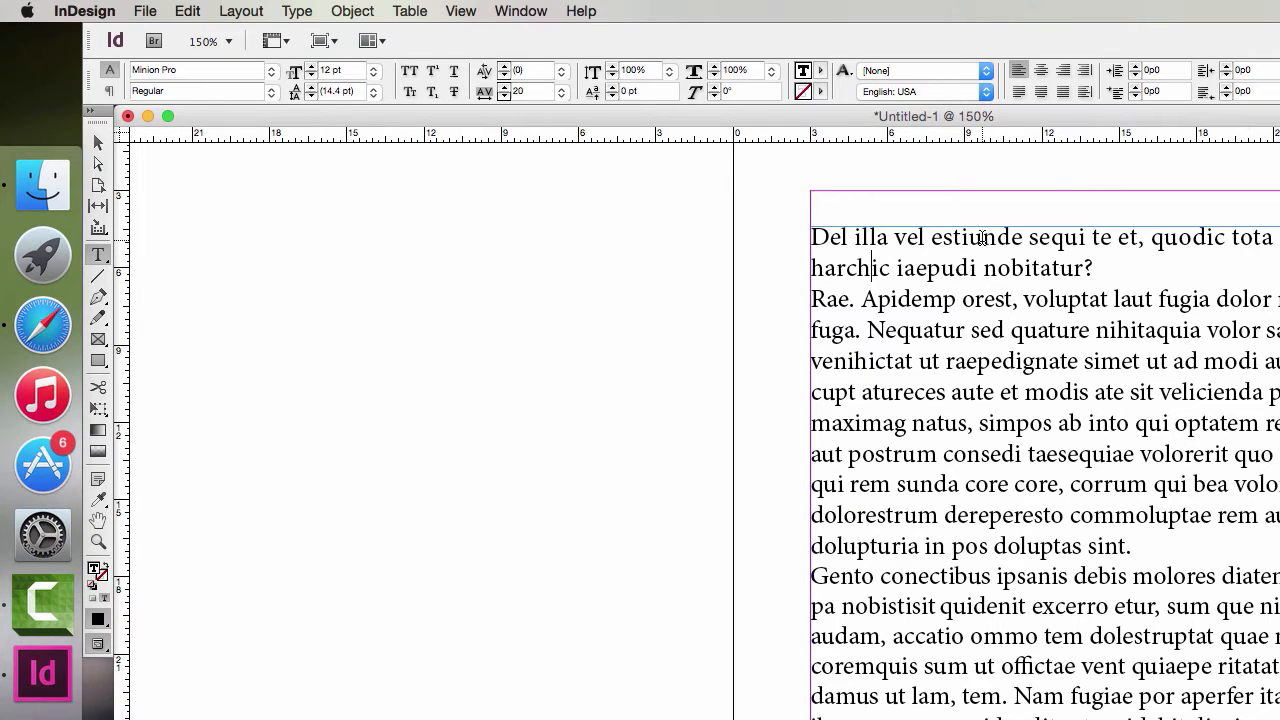
pyautogui.click(505, 76)
pyautogui.click(505, 76)
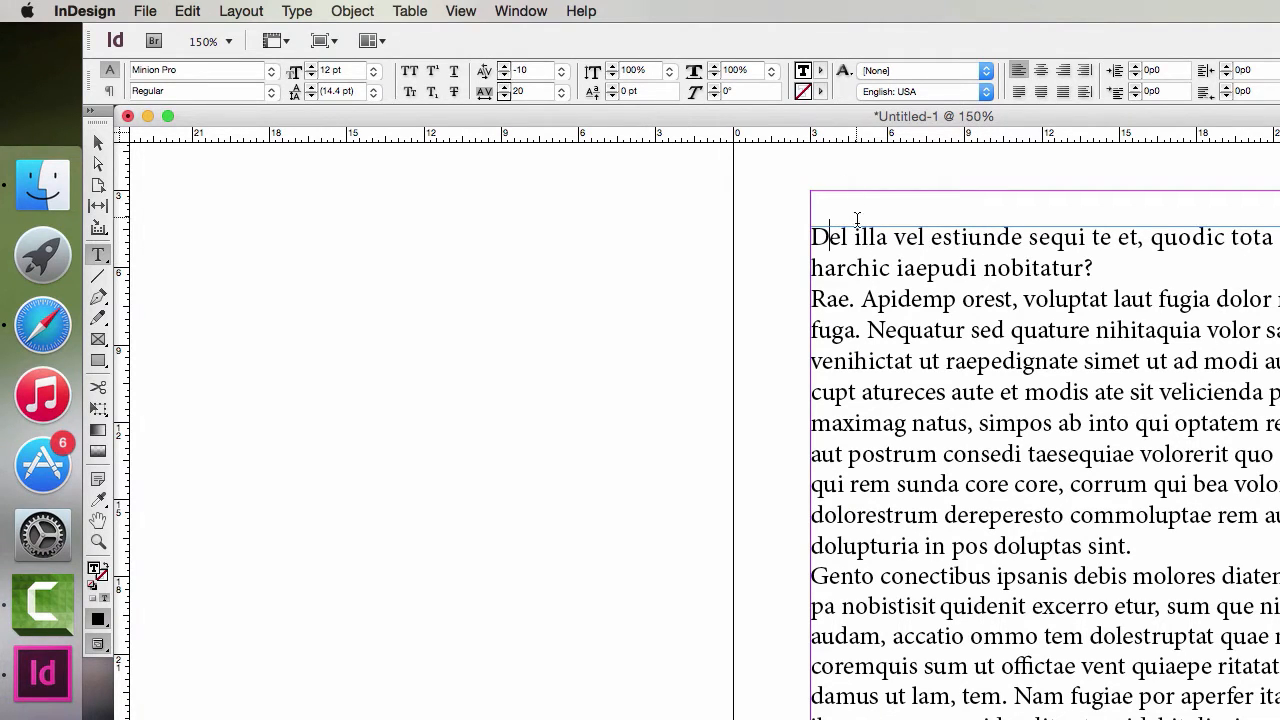
pyautogui.click(884, 403)
# - Try Apple Symbols on the whole opening paragraph and set its font to Blackoak Std
pyautogui.moveTo(1142, 273); pyautogui.dragTo(457, 191)
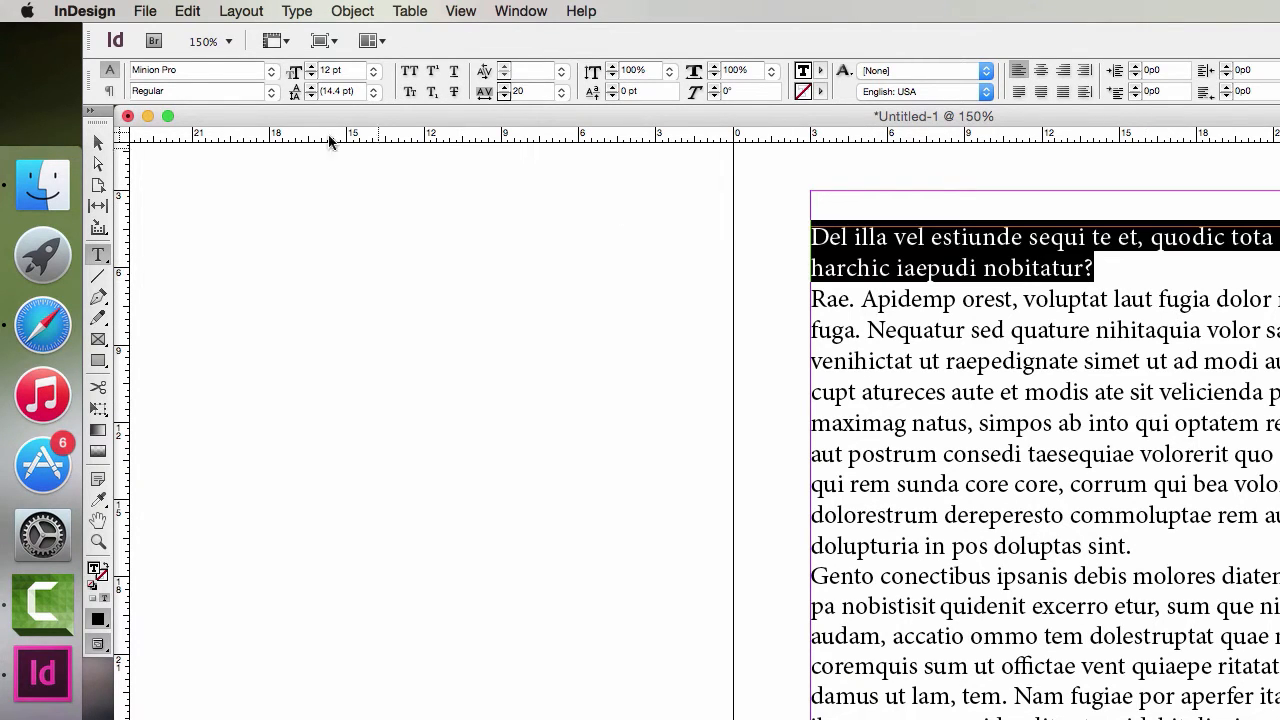
pyautogui.click(270, 76)
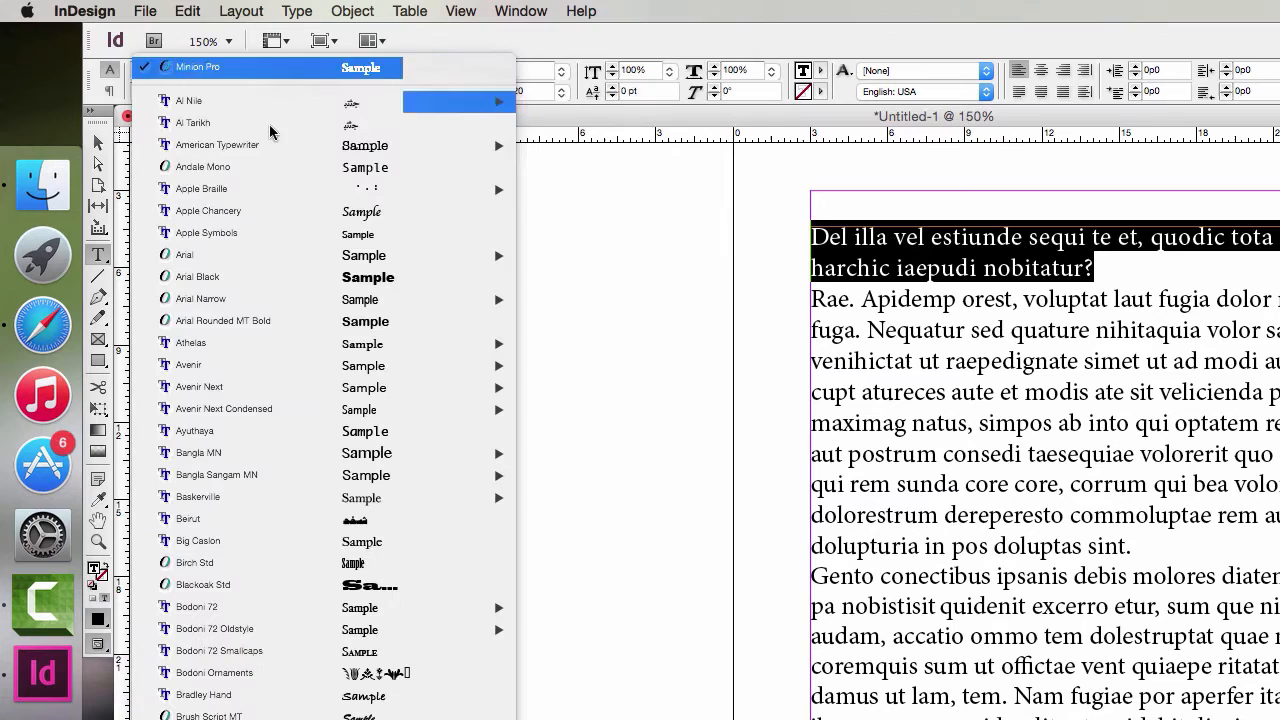
pyautogui.click(256, 236)
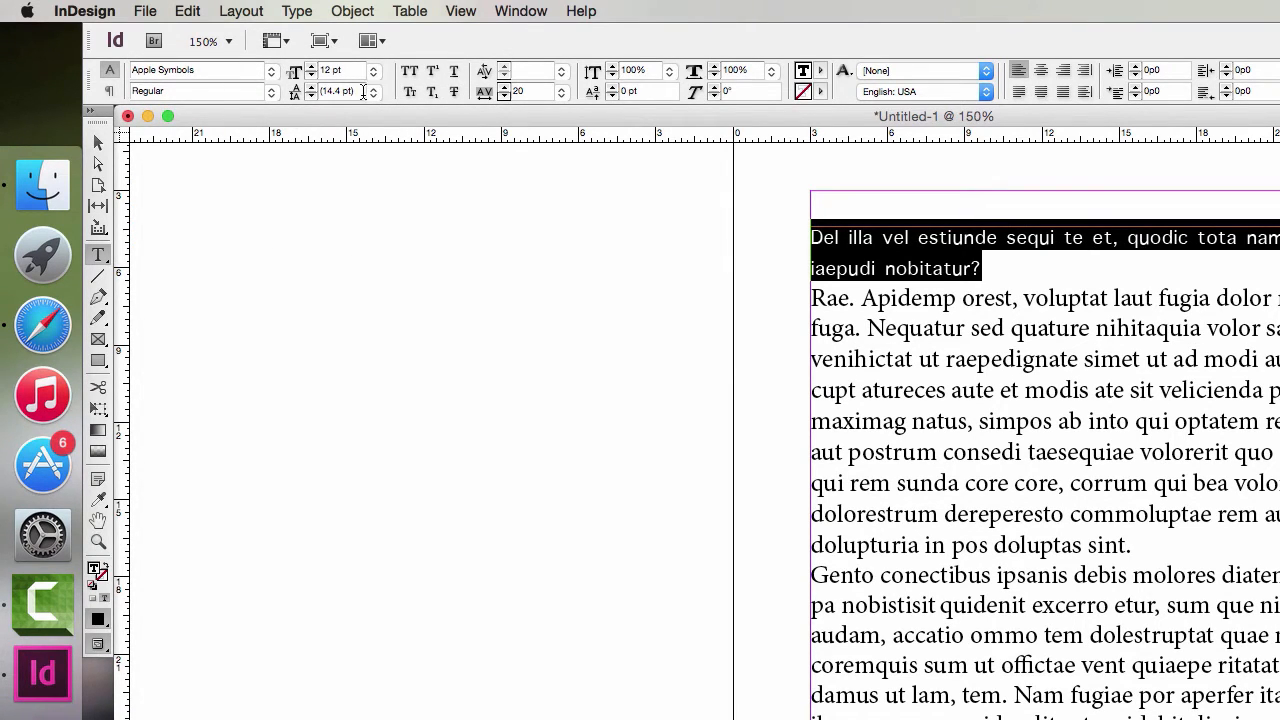
pyautogui.click(270, 70)
pyautogui.click(277, 686)
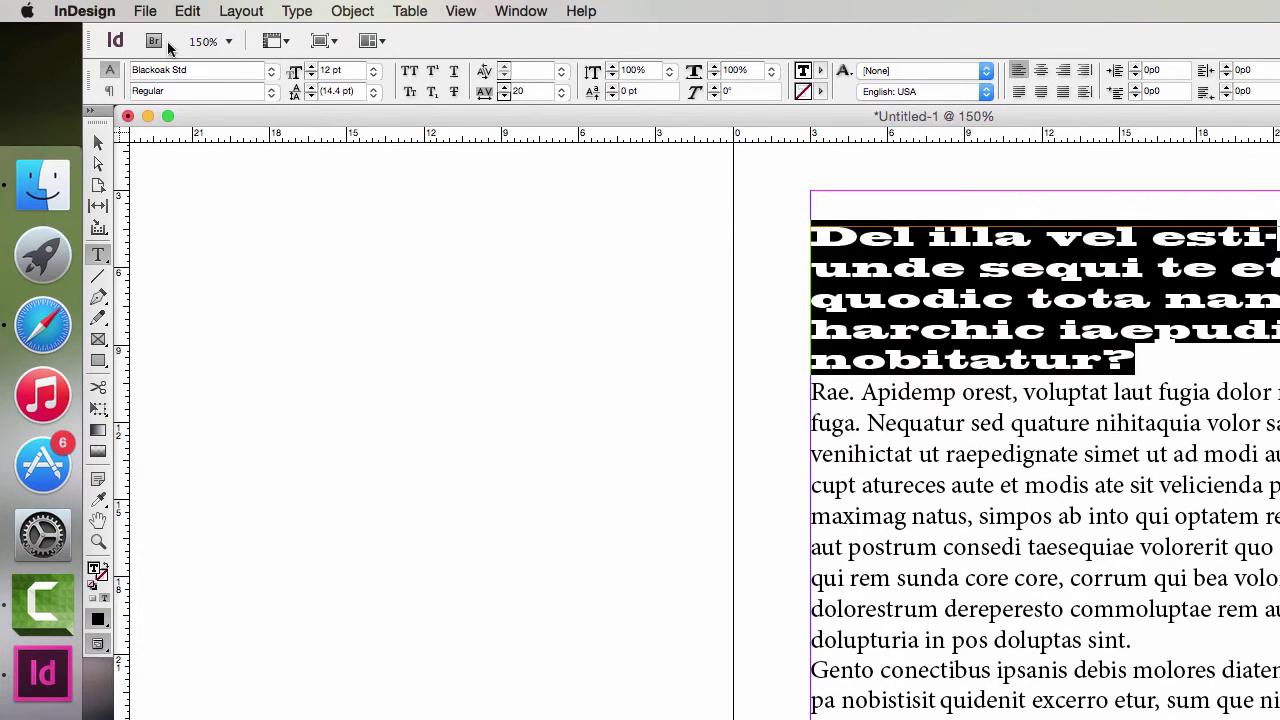
# - Increase the opening paragraph's horizontal scale to 117%
pyautogui.click(715, 72)
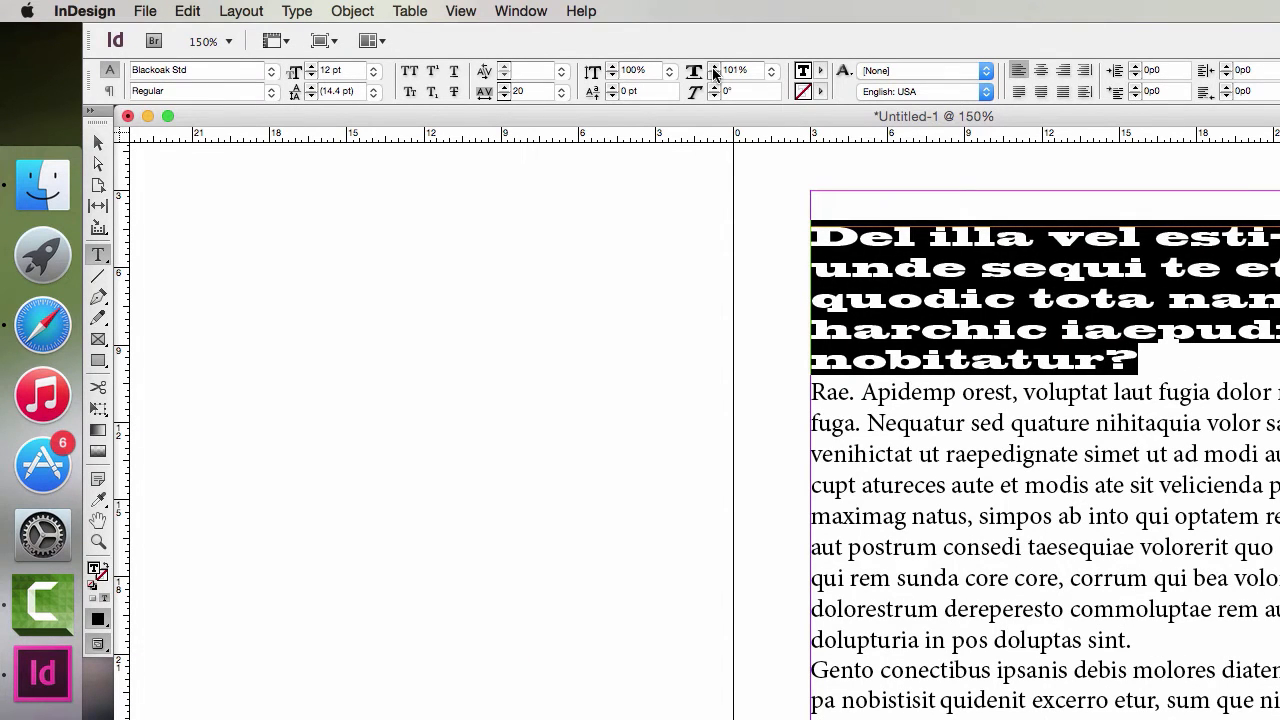
pyautogui.click(715, 72)
pyautogui.click(715, 72)
pyautogui.click(715, 72)
pyautogui.click(715, 72)
pyautogui.click(715, 72)
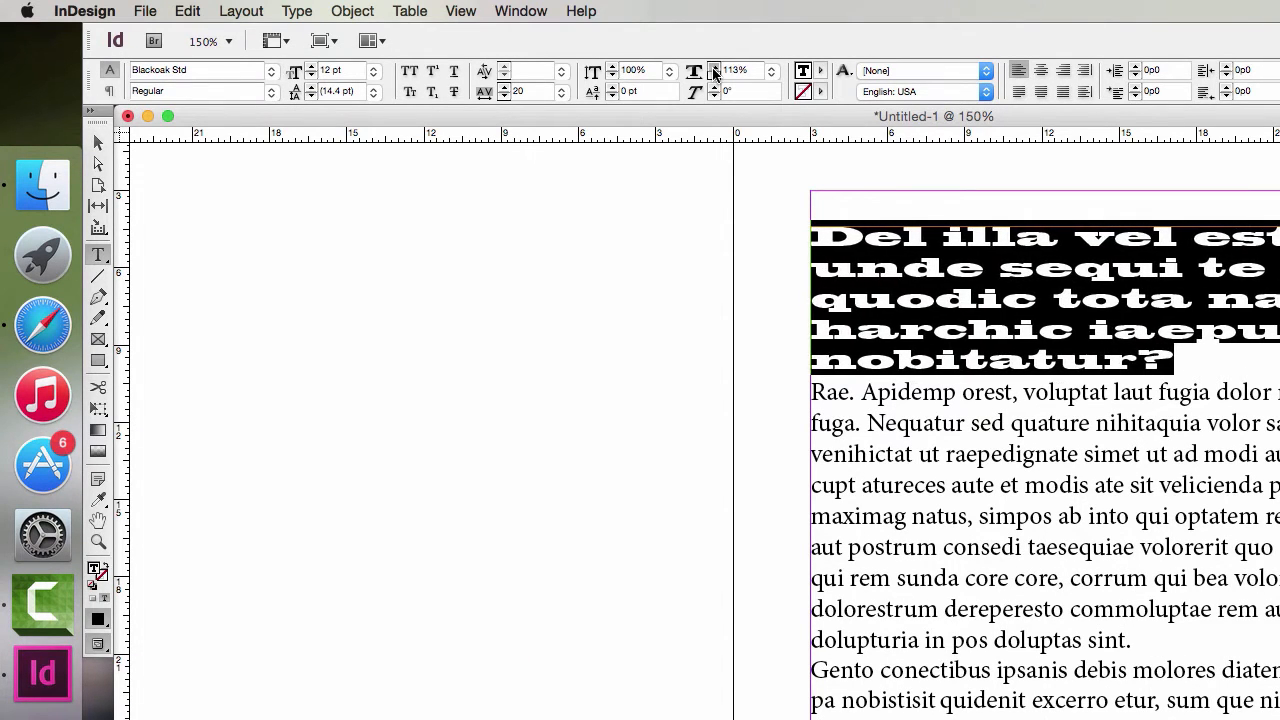
pyautogui.click(715, 72)
pyautogui.click(715, 72)
pyautogui.click(715, 72)
pyautogui.click(715, 72)
pyautogui.click(715, 72)
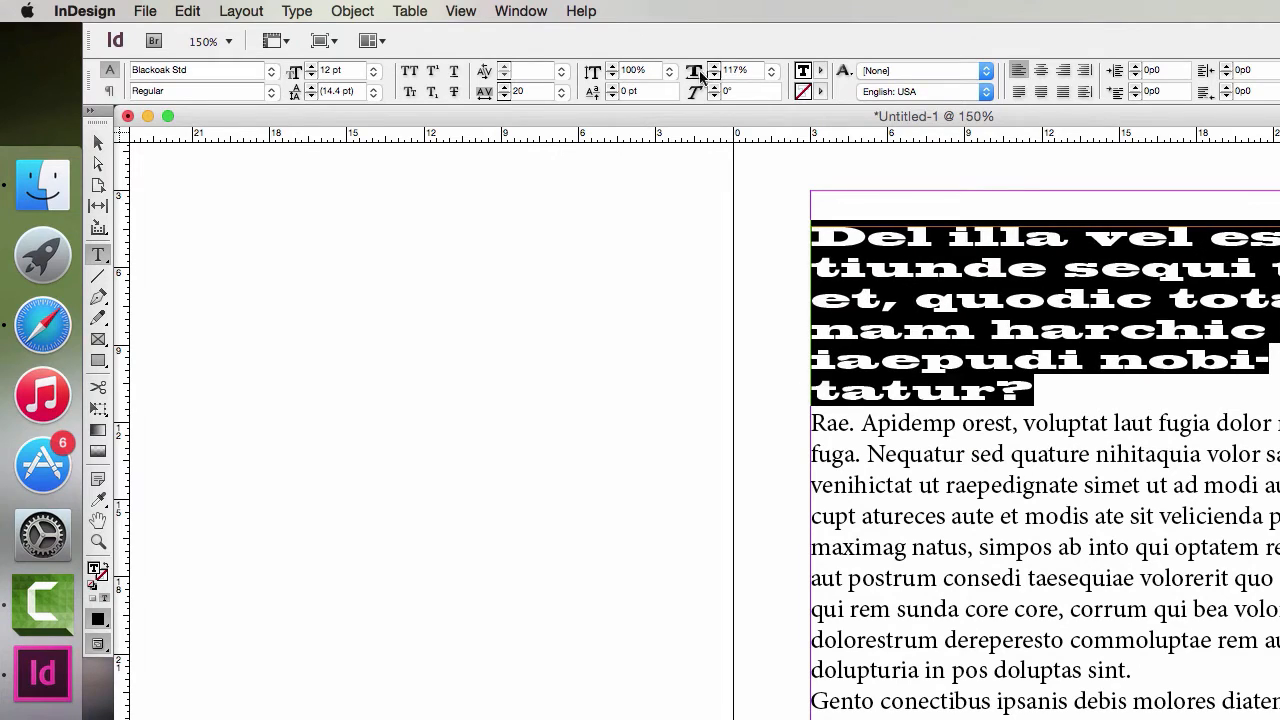
# - Increase the opening paragraph's vertical scale to 110%
pyautogui.click(612, 67)
pyautogui.click(612, 67)
pyautogui.click(612, 67)
pyautogui.click(612, 67)
pyautogui.click(612, 67)
pyautogui.click(612, 67)
pyautogui.click(612, 67)
pyautogui.click(612, 67)
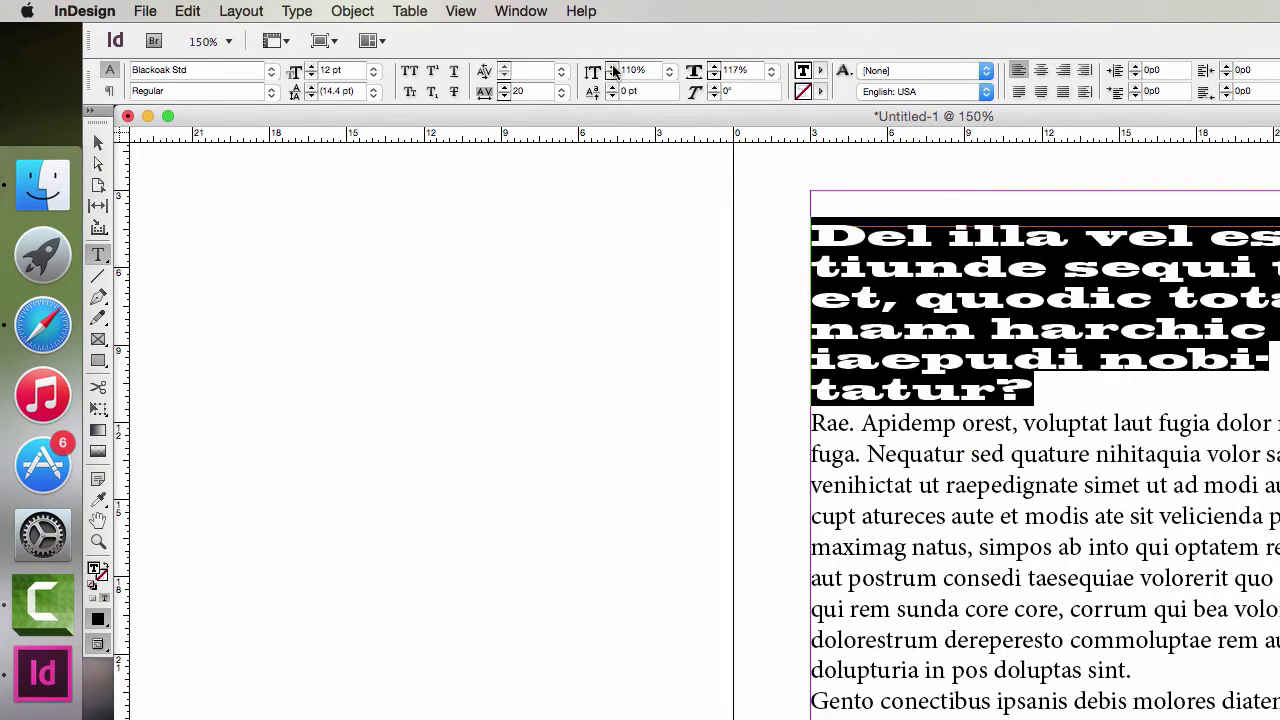
# - Increase the opening paragraph's vertical scale to 115%
pyautogui.click(612, 67)
pyautogui.click(612, 67)
pyautogui.click(612, 67)
pyautogui.click(612, 67)
pyautogui.click(612, 67)
# - Reset the opening paragraph's vertical scale and horizontal scale to 100%
pyautogui.click(669, 72)
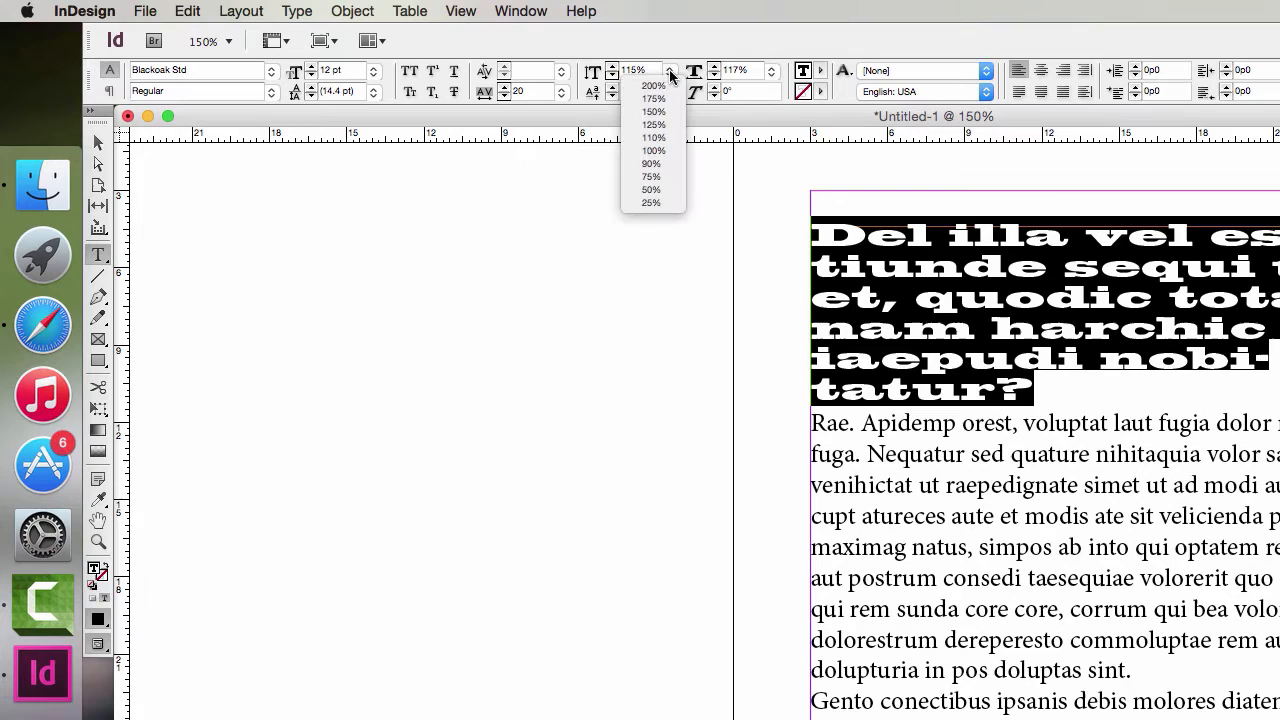
pyautogui.click(654, 150)
pyautogui.click(771, 72)
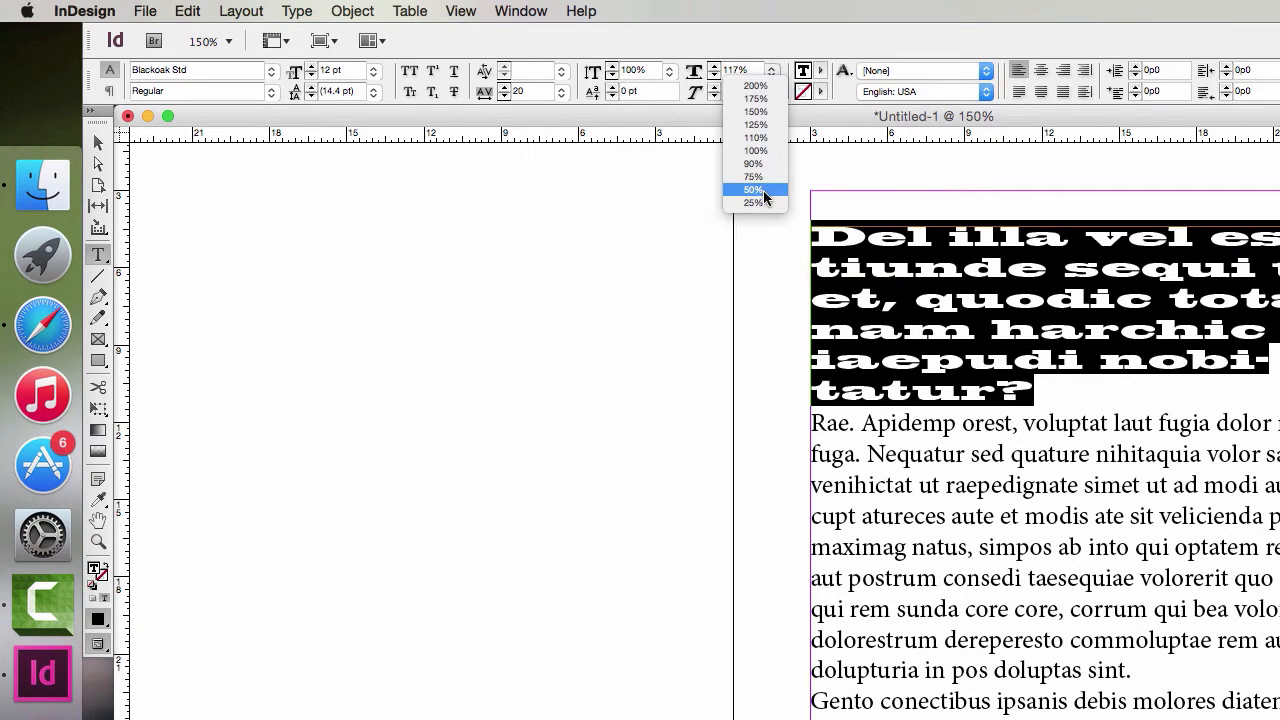
pyautogui.click(755, 150)
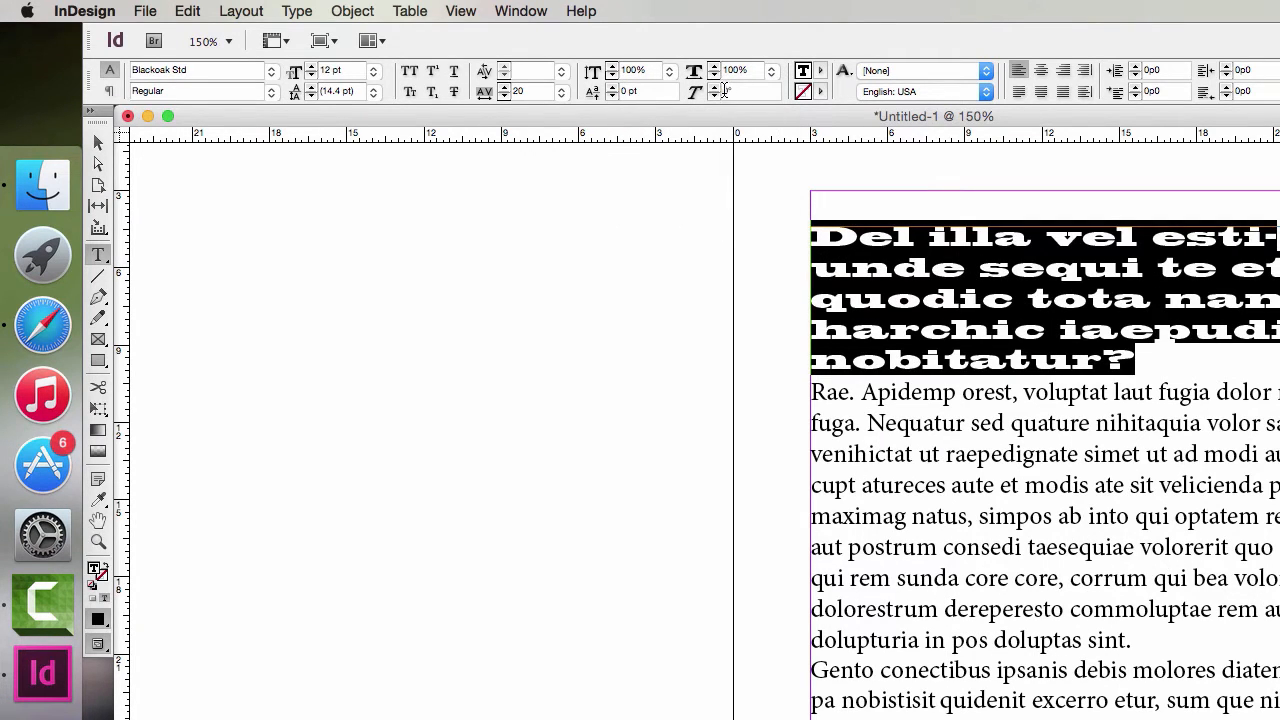
# - Try skewing the opening paragraph's text by 11° and restore its skew to 0°
pyautogui.click(714, 88)
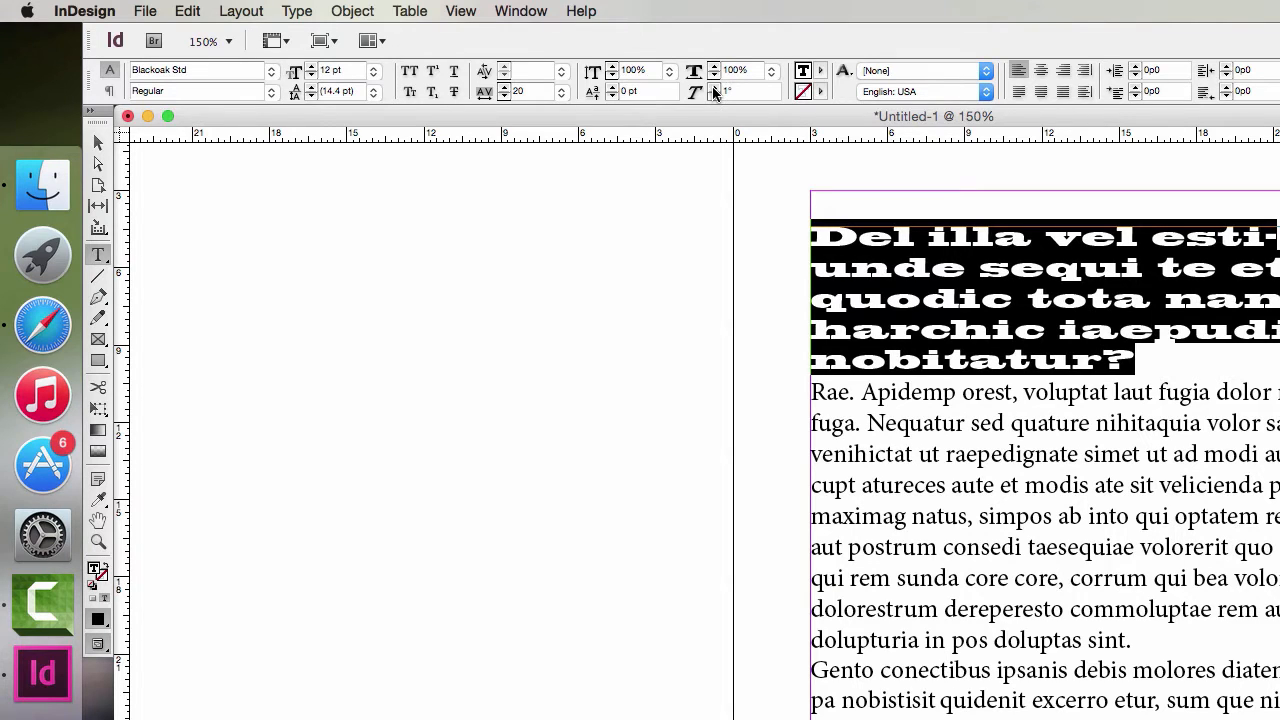
pyautogui.click(714, 88)
pyautogui.click(714, 88)
pyautogui.click(714, 88)
pyautogui.click(714, 88)
pyautogui.click(714, 88)
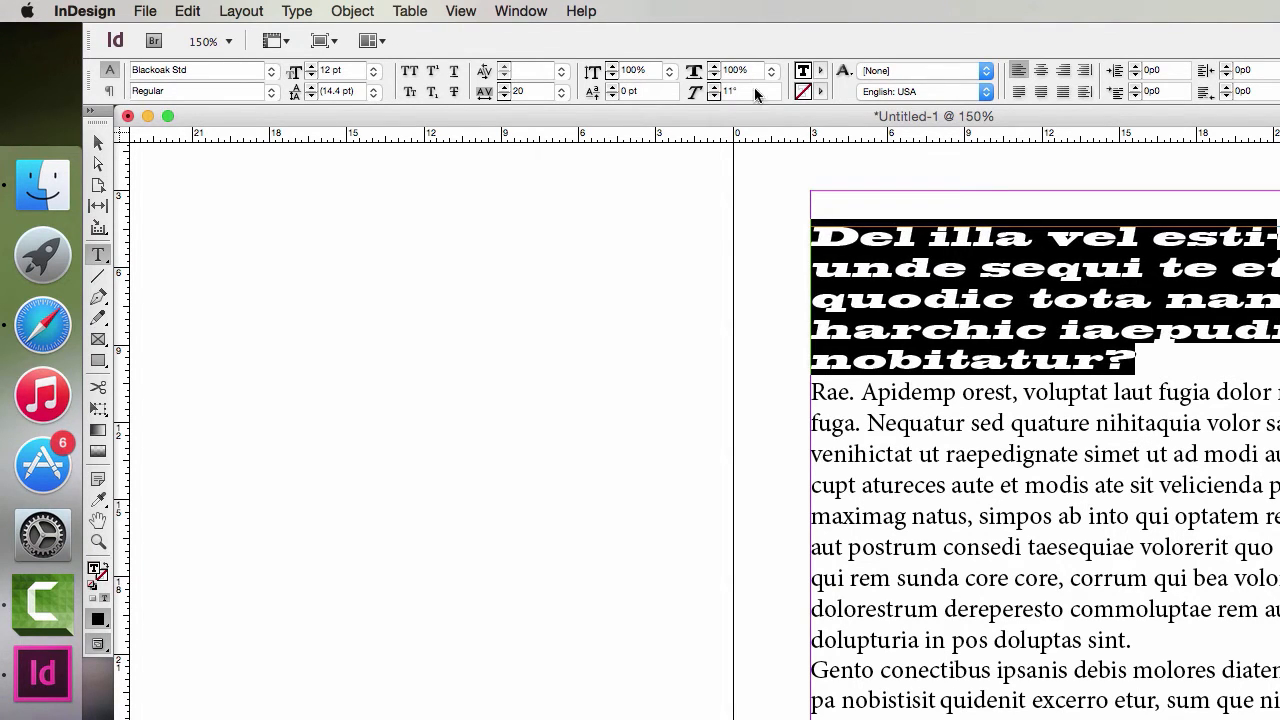
pyautogui.moveTo(756, 91); pyautogui.dragTo(670, 88)
pyautogui.click(951, 253)
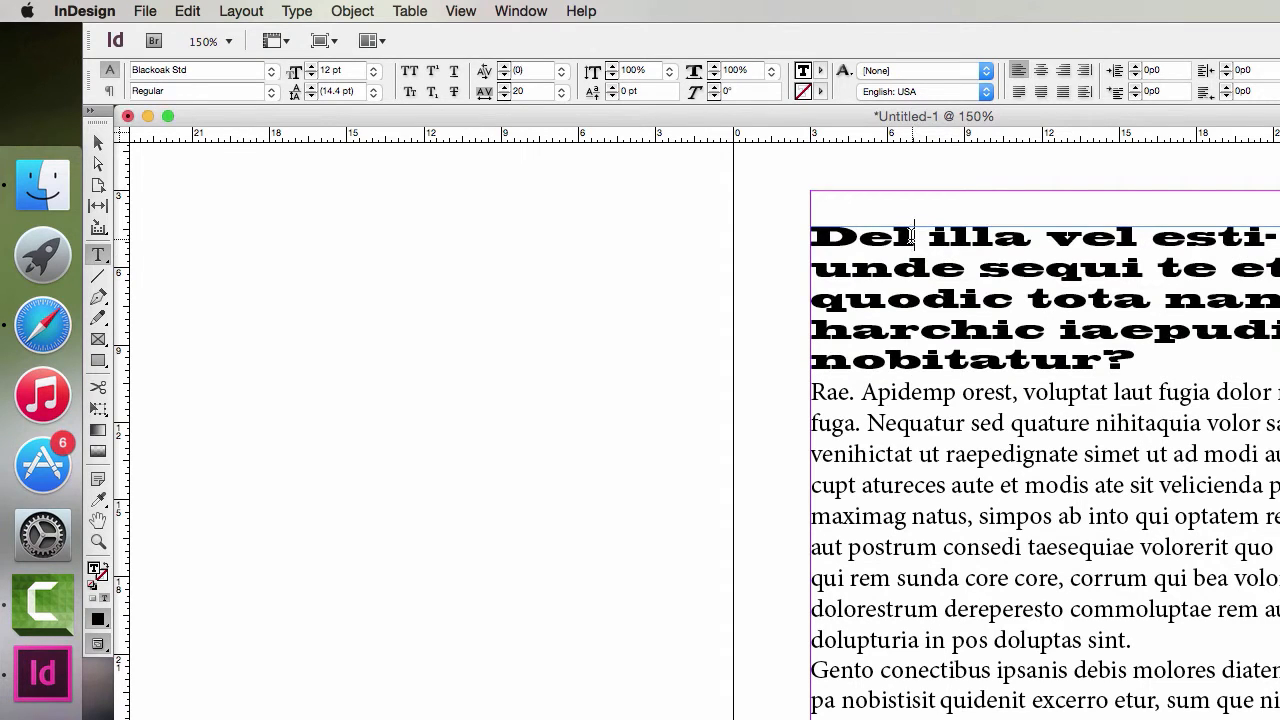
# - Select the whole opening paragraph and fill its text with yellow
pyautogui.moveTo(917, 238); pyautogui.dragTo(896, 237)
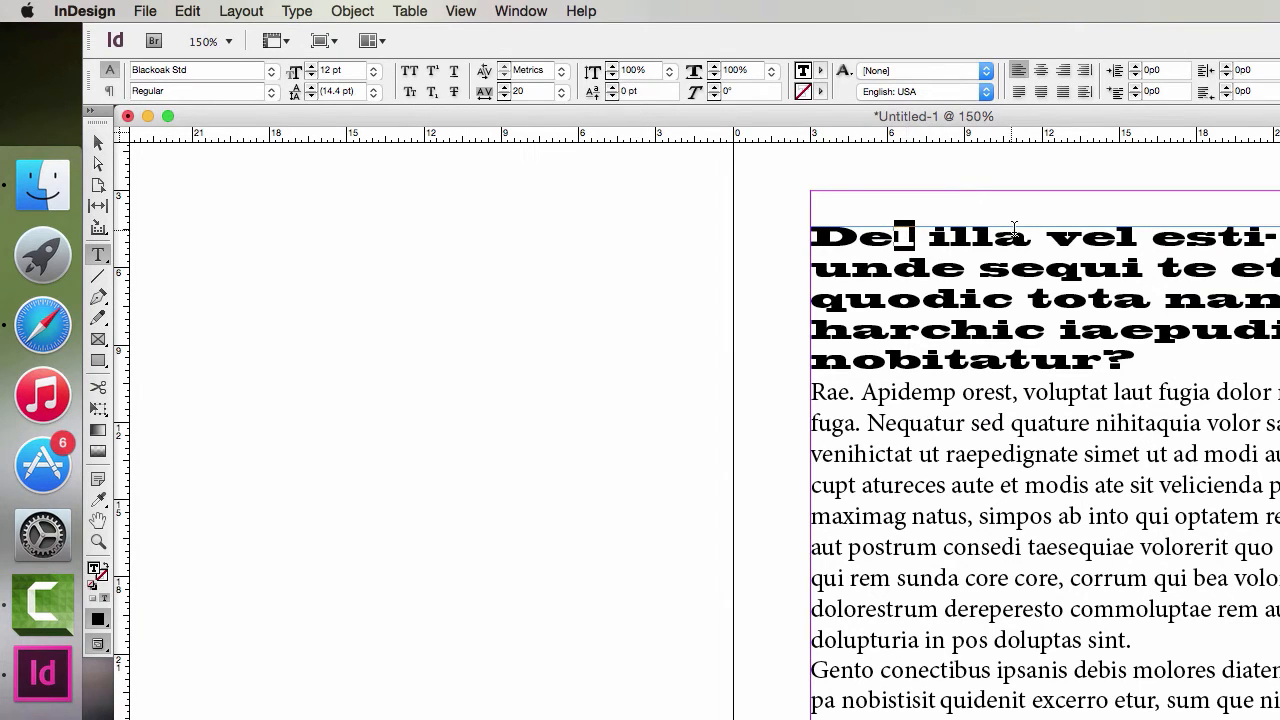
pyautogui.moveTo(915, 237); pyautogui.dragTo(798, 235)
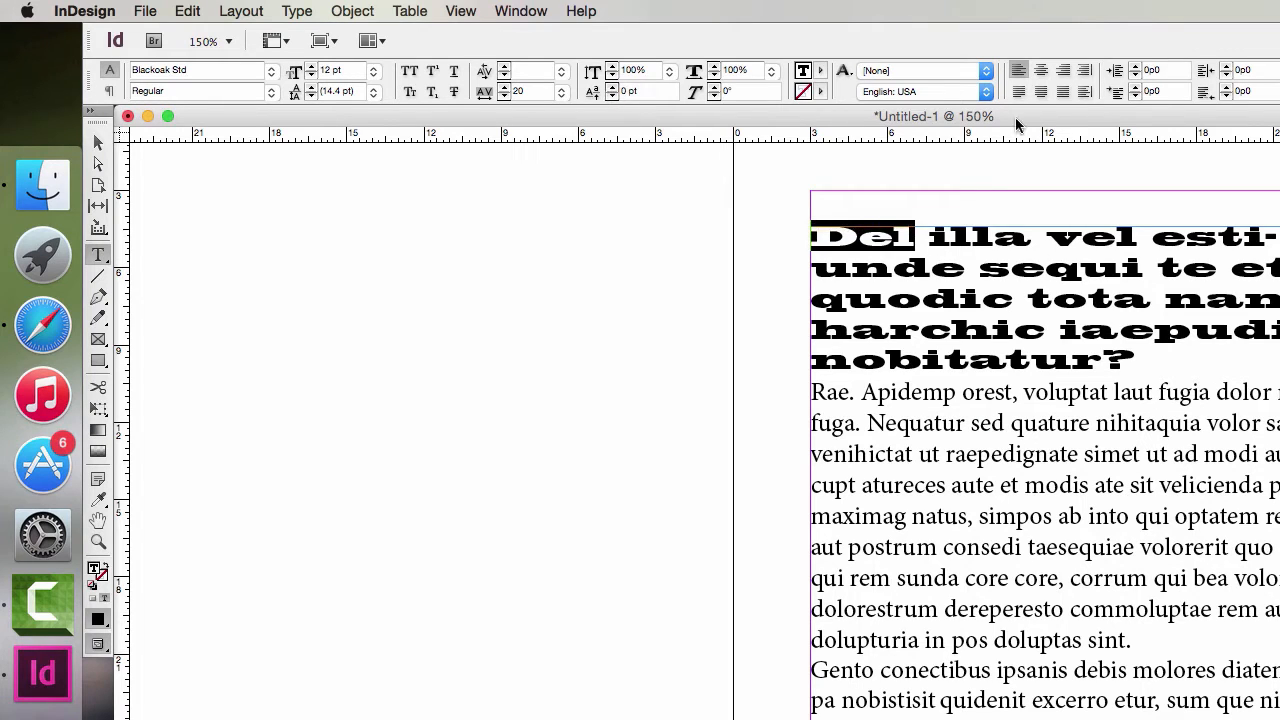
pyautogui.moveTo(1177, 358); pyautogui.dragTo(628, 198)
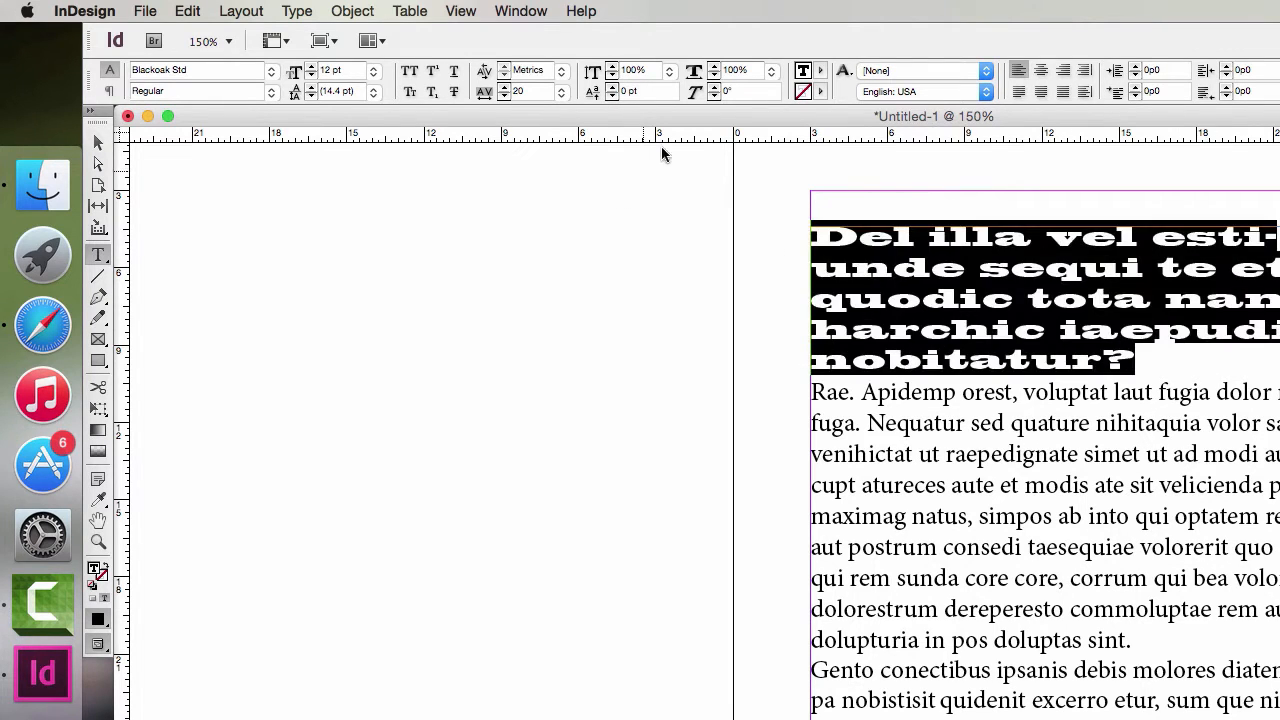
pyautogui.click(819, 72)
pyautogui.click(880, 240)
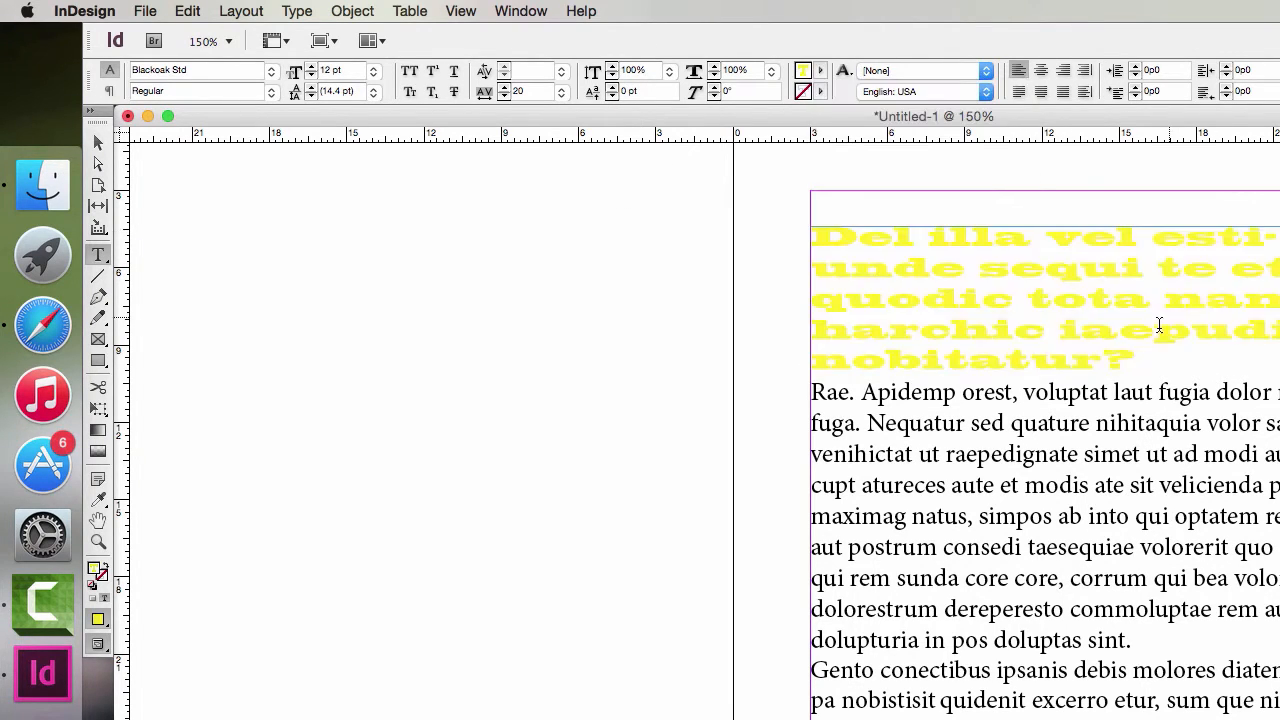
# - Apply a [Registration] stroke to the opening paragraph's text and leave text editing
pyautogui.click(820, 91)
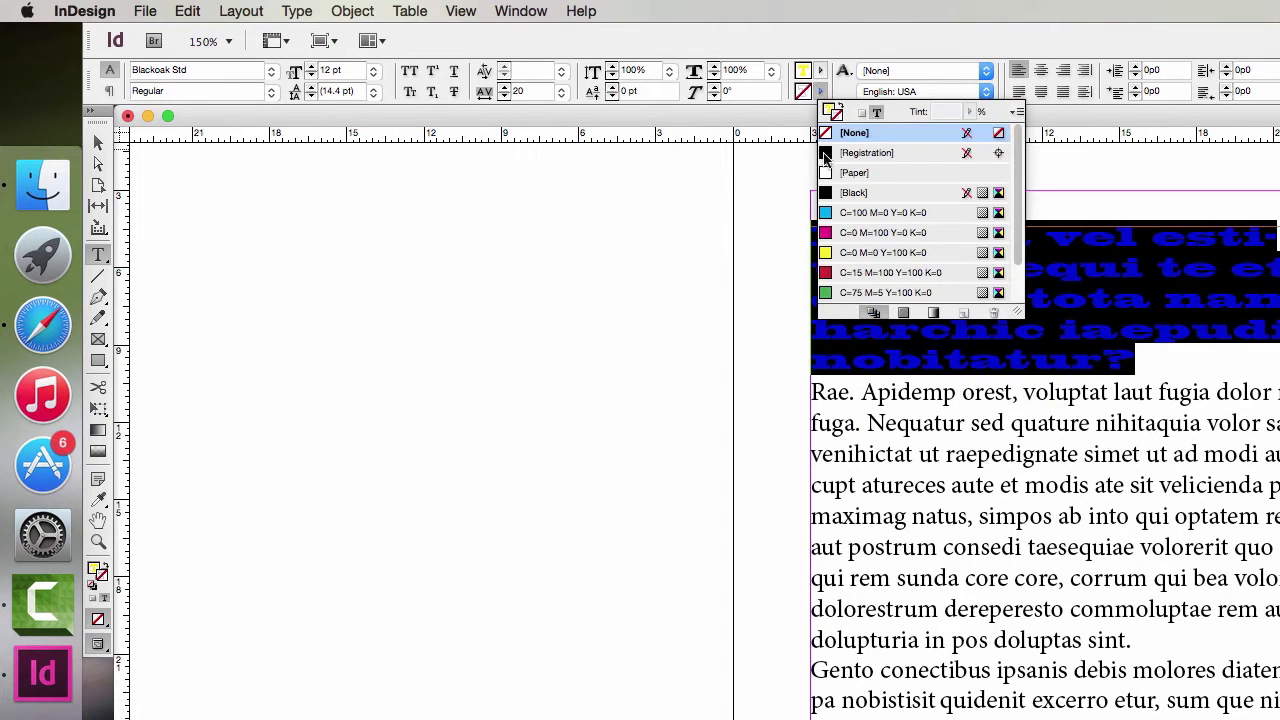
pyautogui.click(848, 153)
pyautogui.press('Escape')
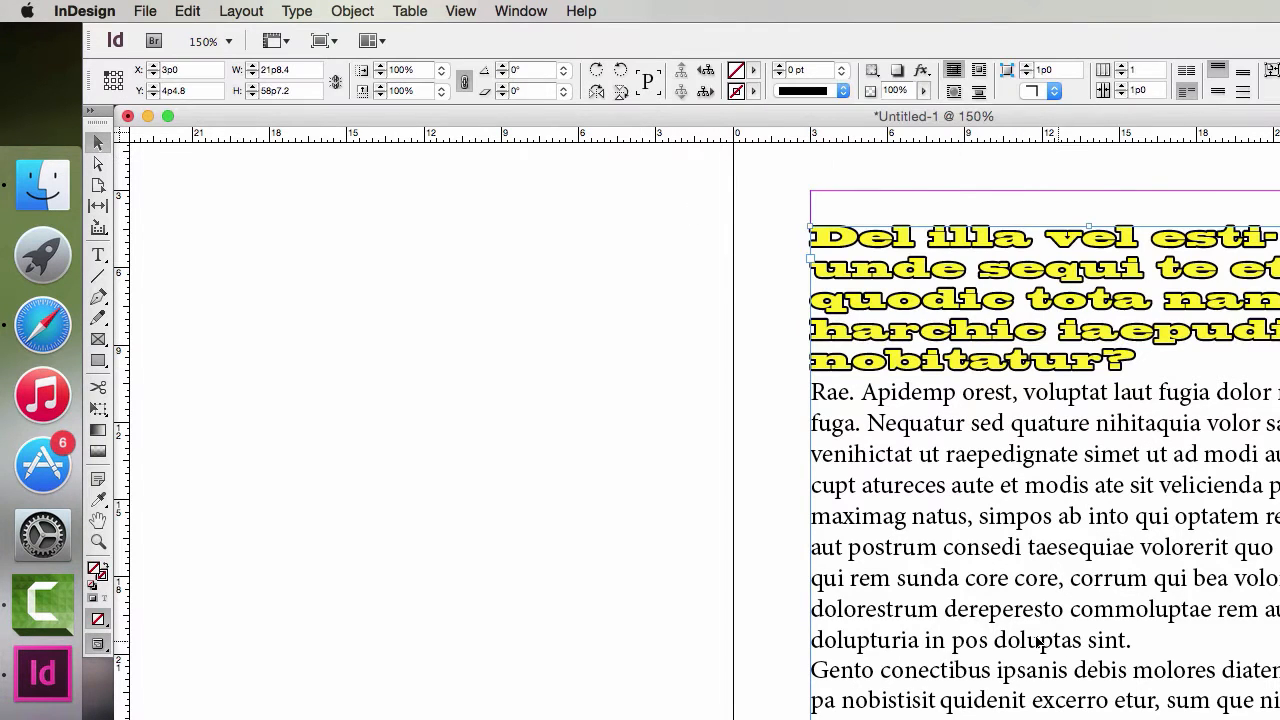
# - Delete both text column frames from page 1
pyautogui.press('super+minus')
pyautogui.press('super+minus')
pyautogui.press('super+minus')
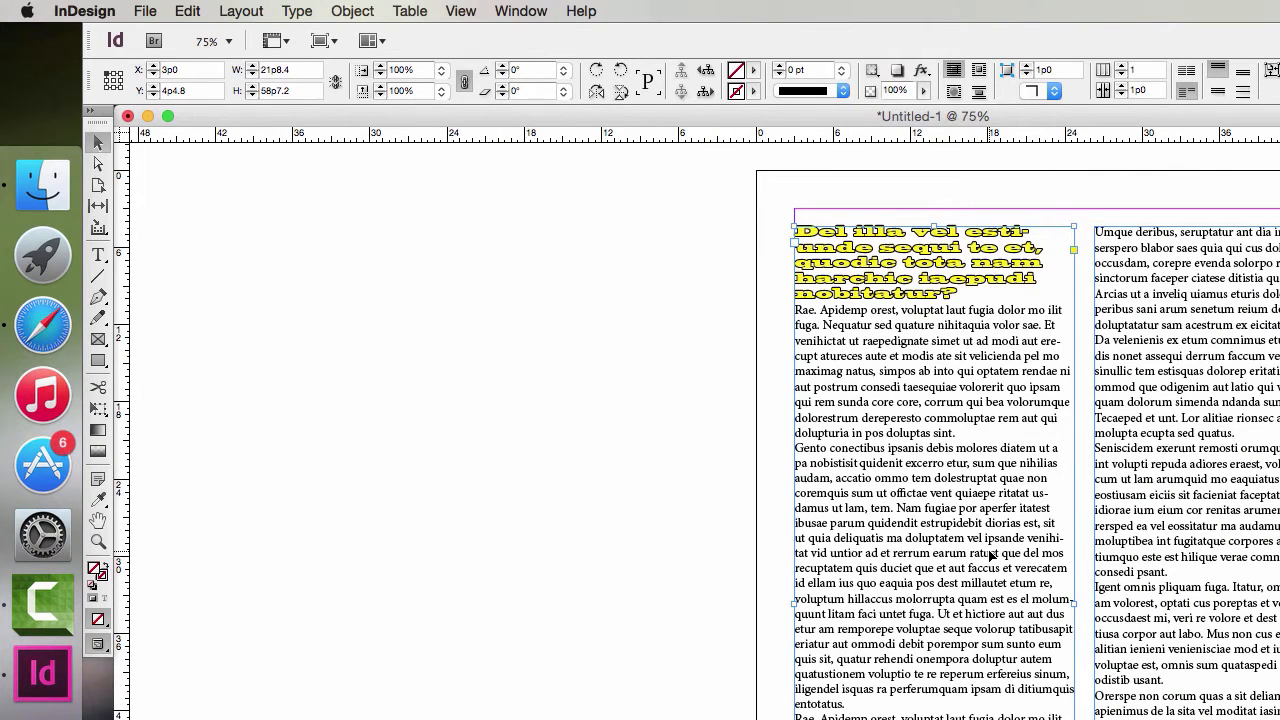
pyautogui.press('Delete')
pyautogui.click(1249, 530)
pyautogui.press('Delete')
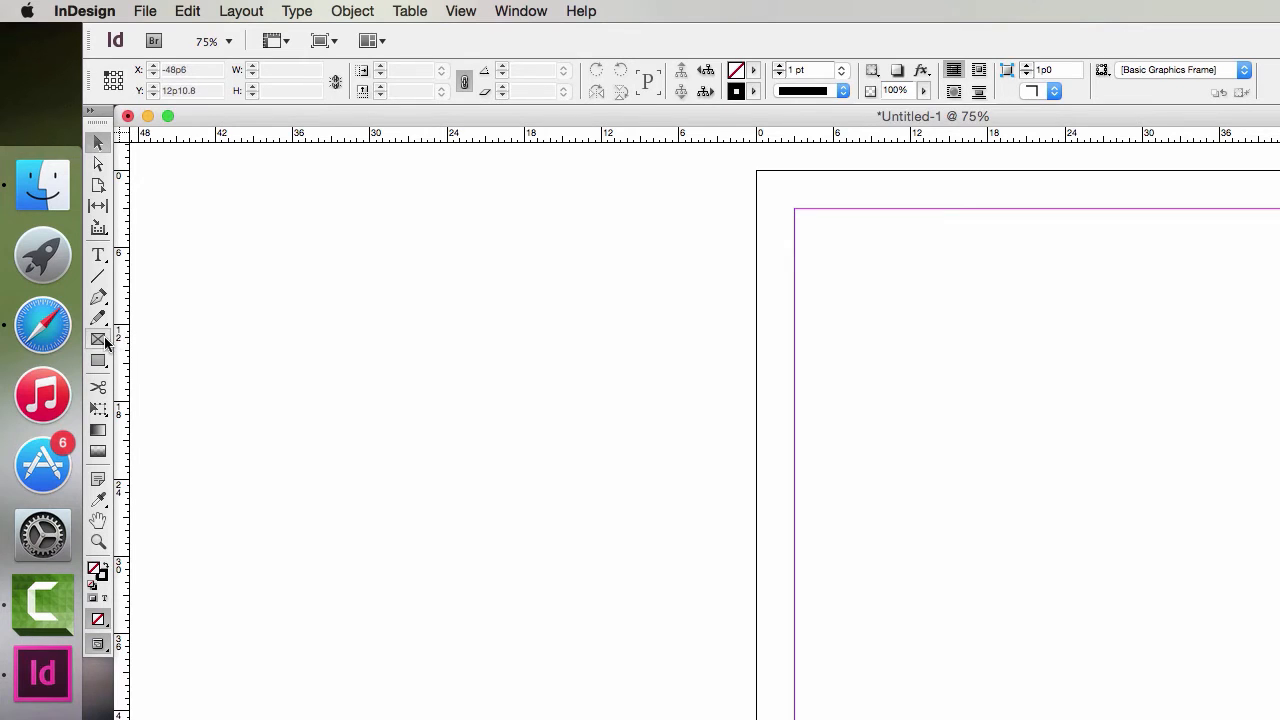
# - Draw a rectangle about 17p8 wide and 16p4 high near the page's left margin and fill it with cyan
pyautogui.press('m')
pyautogui.moveTo(824, 346); pyautogui.dragTo(1052, 555)
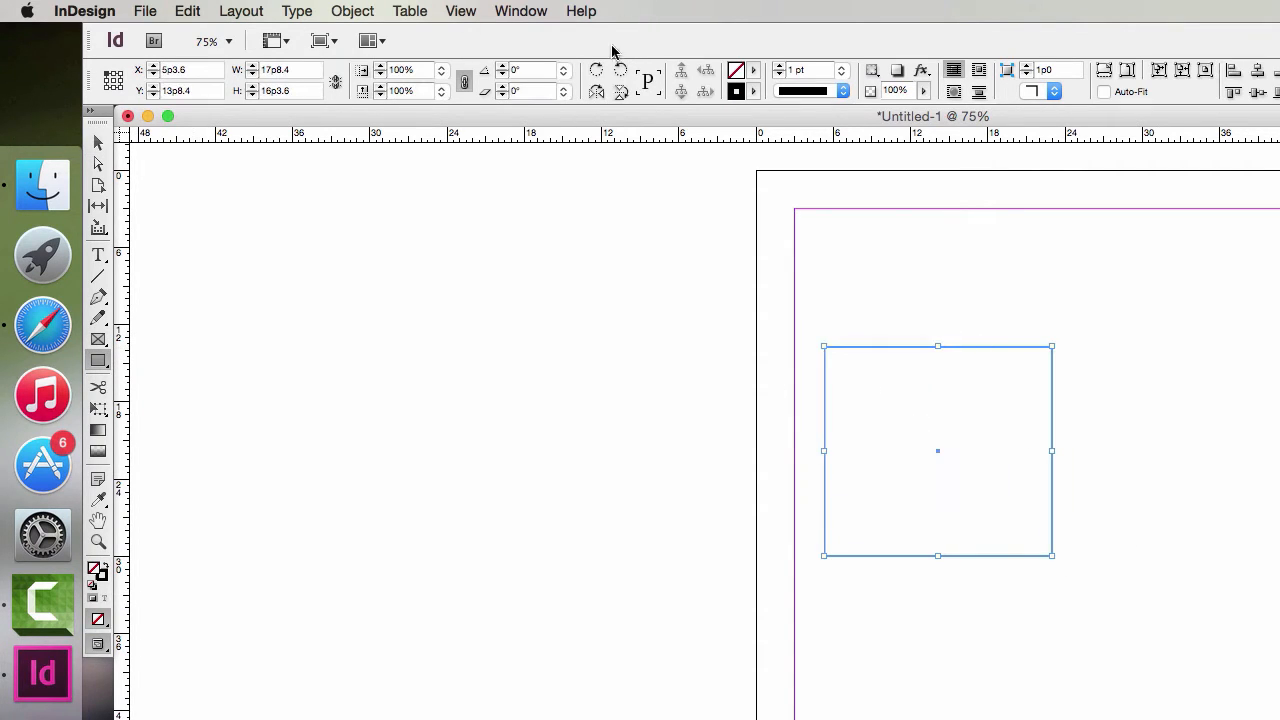
pyautogui.click(752, 70)
pyautogui.click(818, 191)
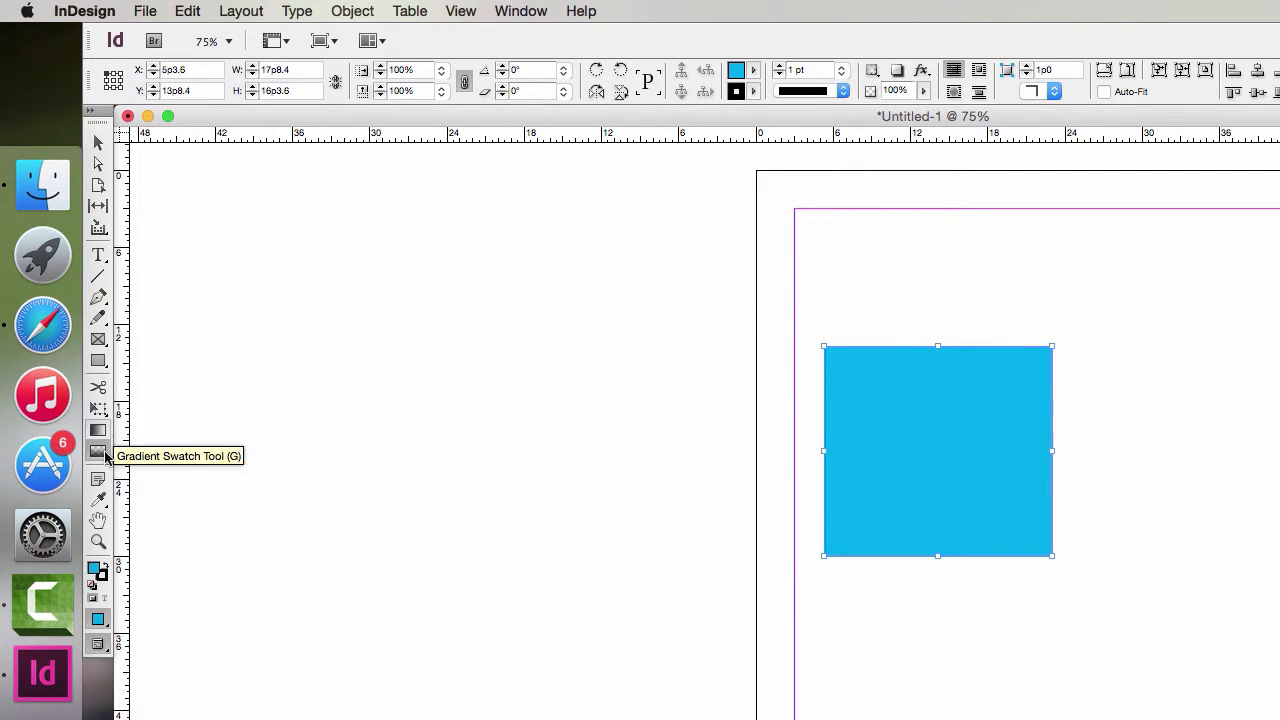
pyautogui.click(97, 142)
pyautogui.click(1168, 711)
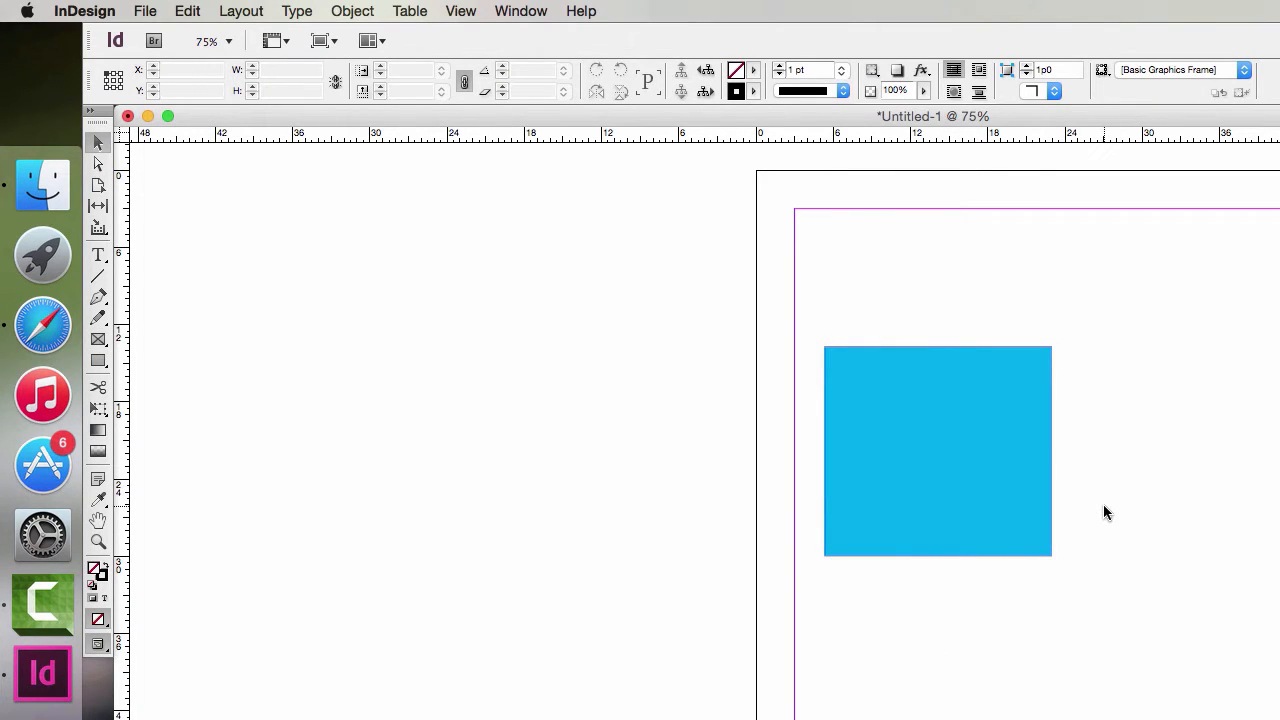
pyautogui.click(937, 485)
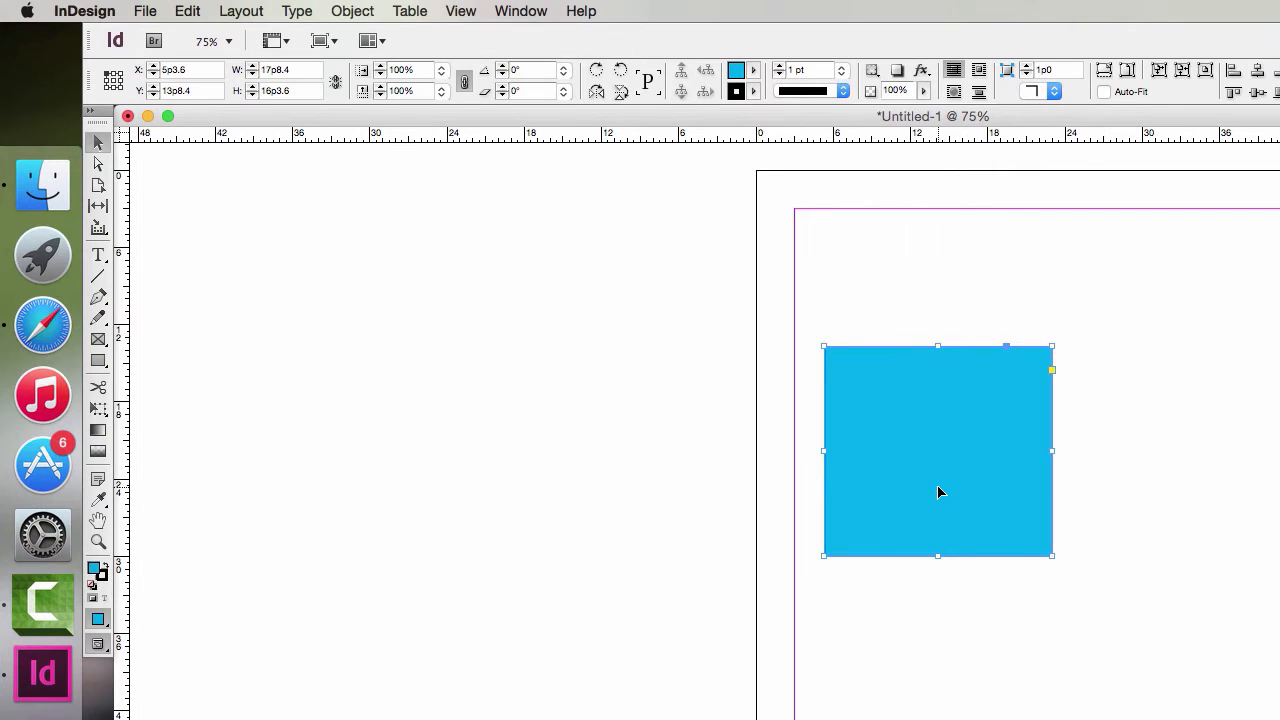
# - Undo the rectangle's fill and creation and the deletion of the two text frames
pyautogui.press('super+z')
pyautogui.press('super+z')
pyautogui.press('super+z')
pyautogui.press('super+z')
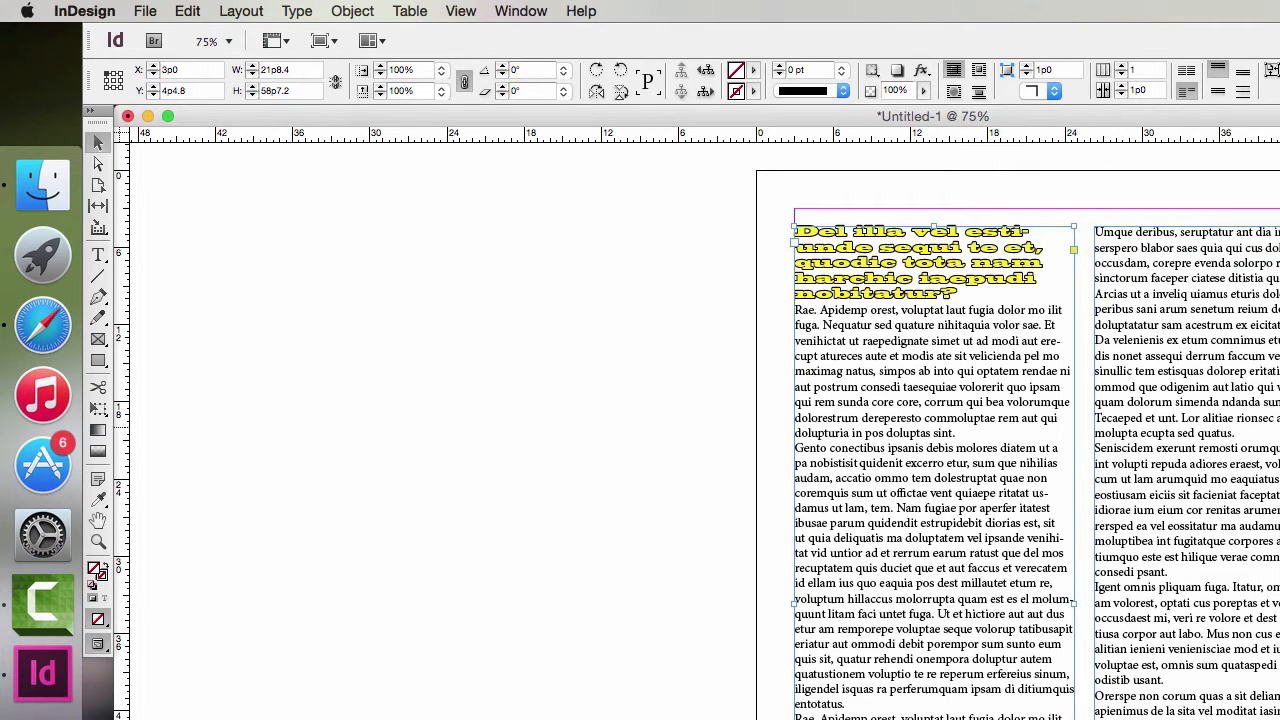
# - Shorten the second column's text frame by lowering its upper edge, freeing roughly half the column for an image
pyautogui.click(1240, 260)
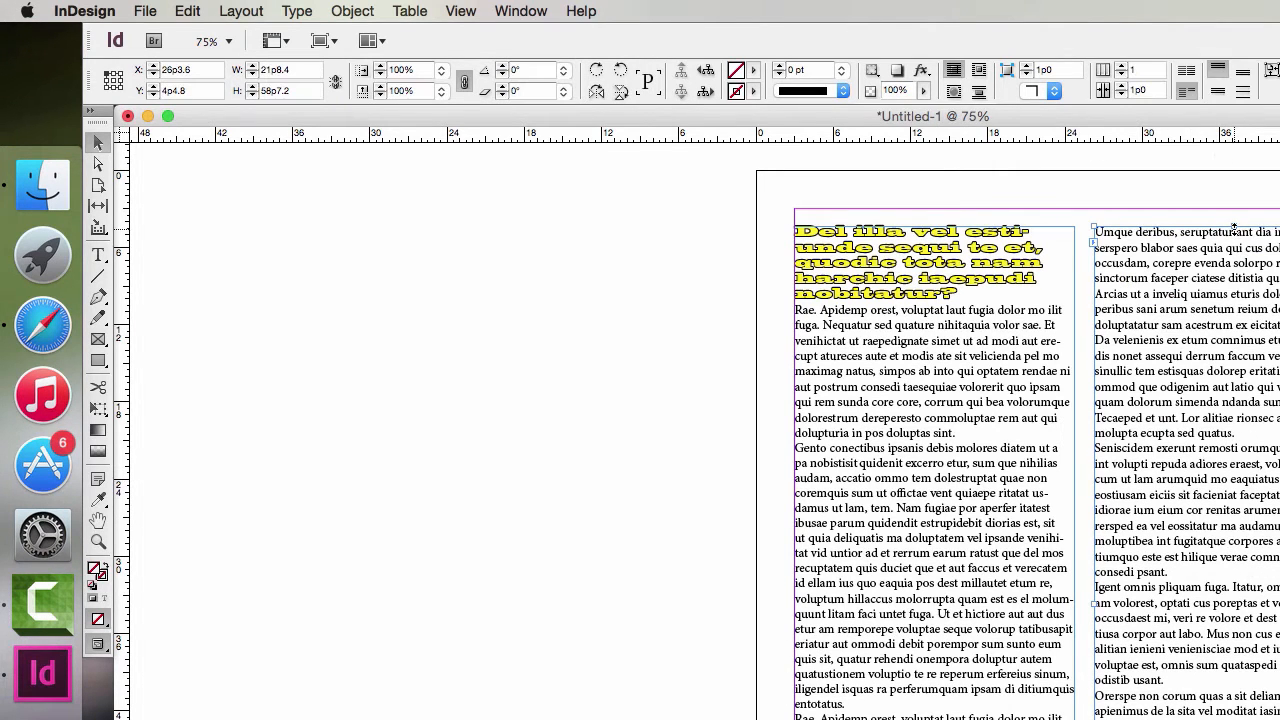
pyautogui.moveTo(1235, 230); pyautogui.dragTo(1235, 600)
pyautogui.click(1194, 471)
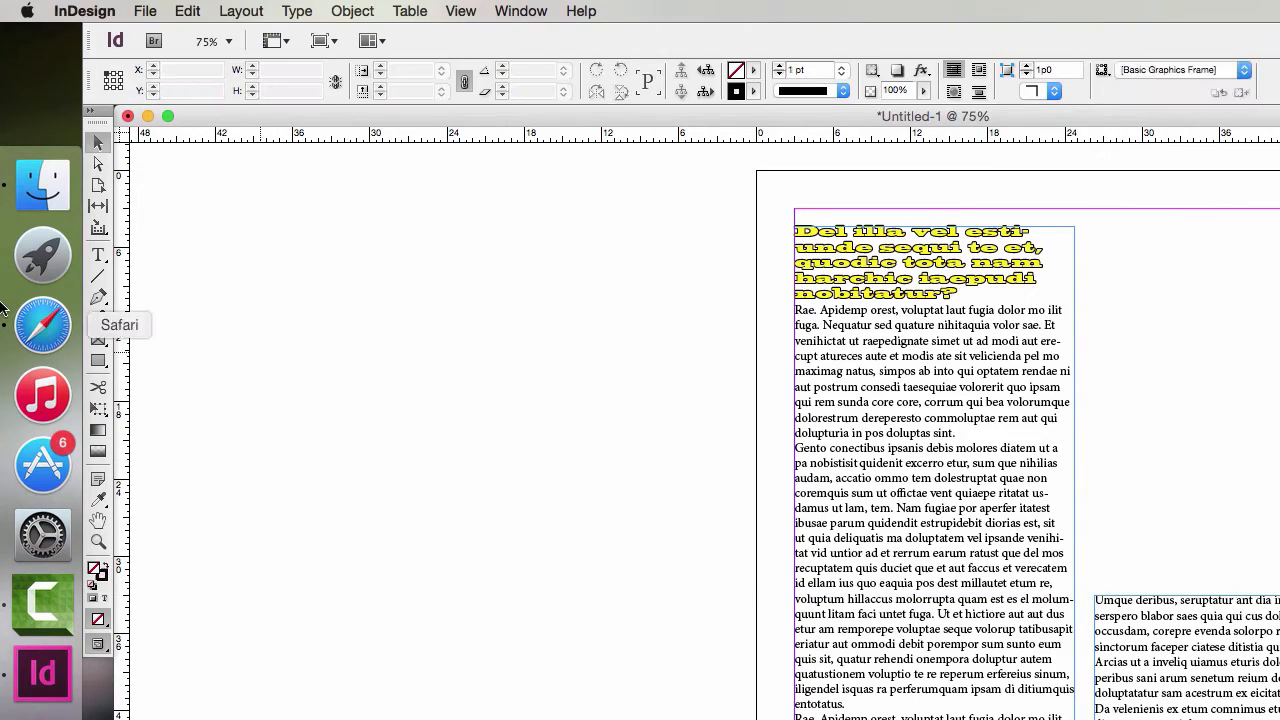
# - Draw an empty rectangle frame about 27p10 high above the second column and narrow it to the column's 21p8.4 width
pyautogui.click(98, 339)
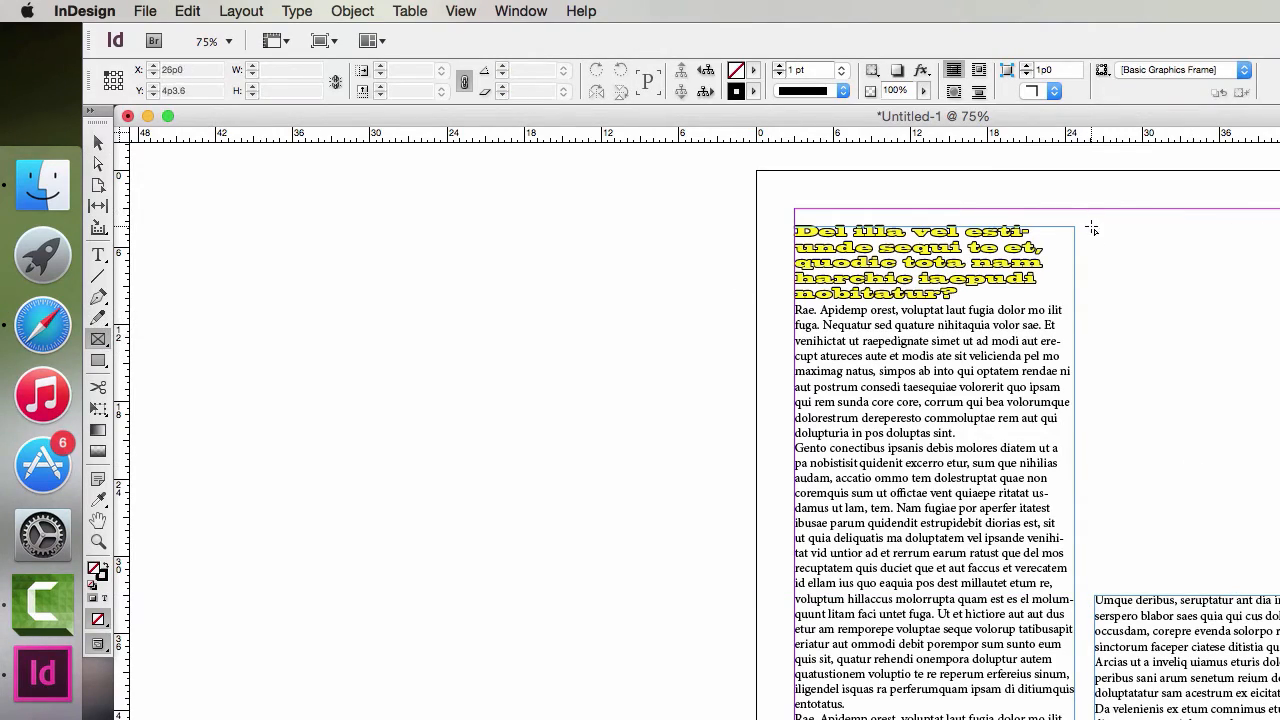
pyautogui.moveTo(1092, 230)
pyautogui.mouseDown()
pyautogui.moveTo(1279, 540)
pyautogui.moveTo(1279, 586)
pyautogui.mouseUp()
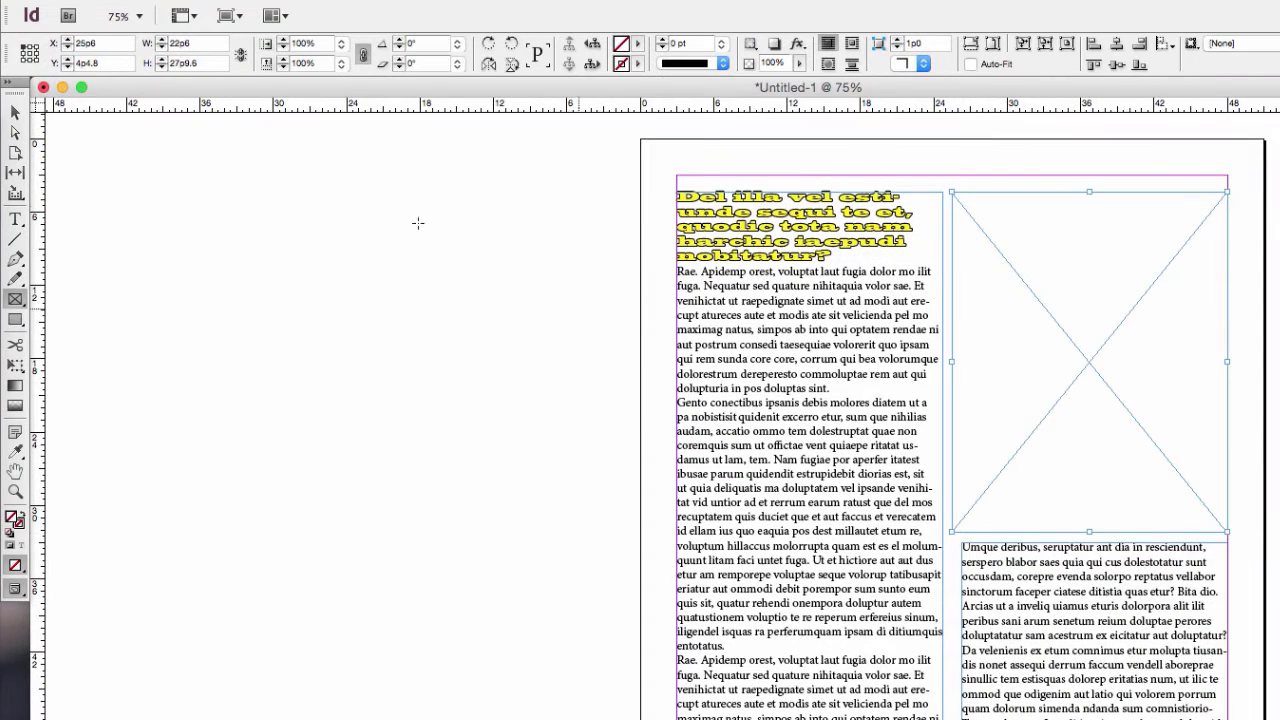
pyautogui.click(15, 112)
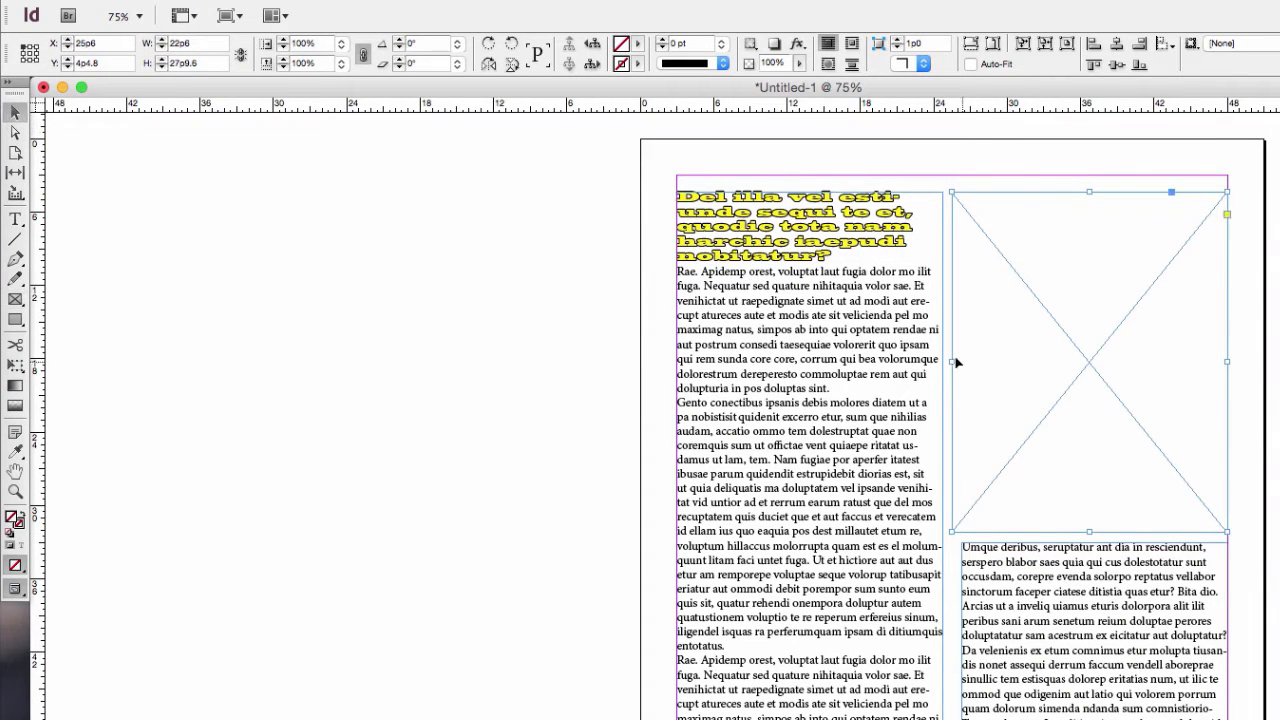
pyautogui.moveTo(954, 360); pyautogui.dragTo(961, 362)
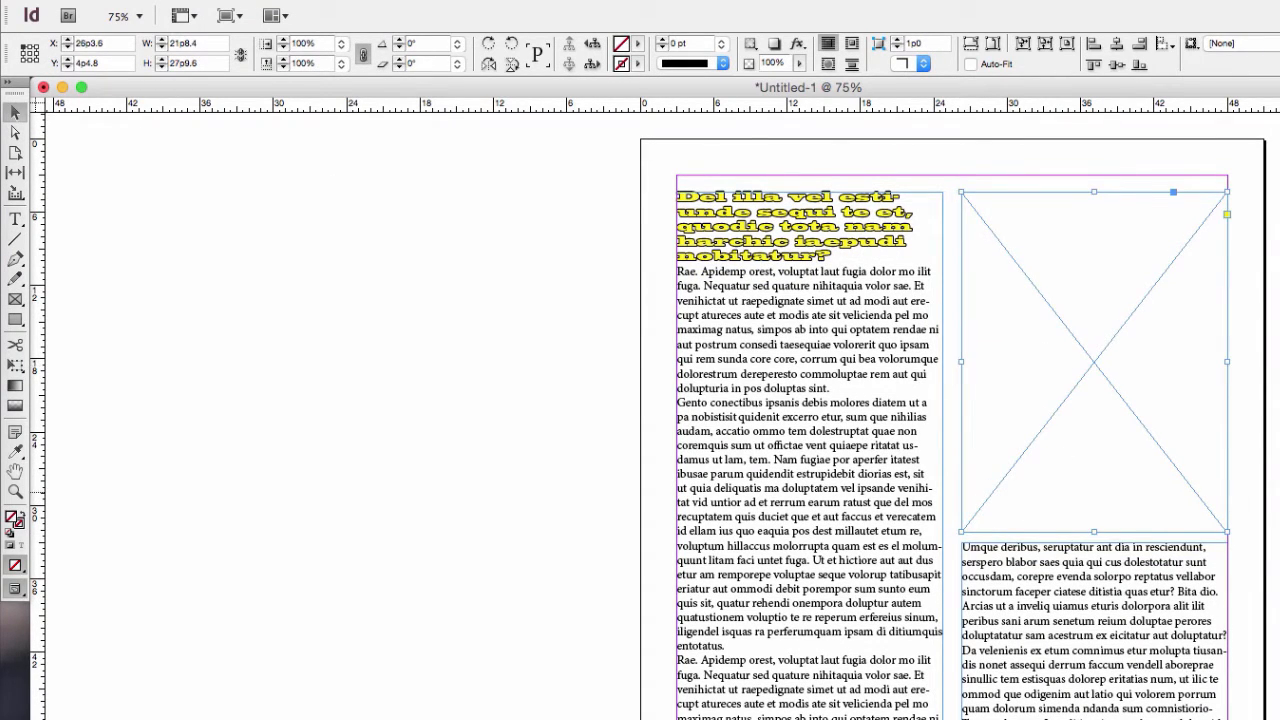
# - Place the butterfly photo into the empty frame above the second column
pyautogui.click(1272, 480)
pyautogui.click(1105, 532)
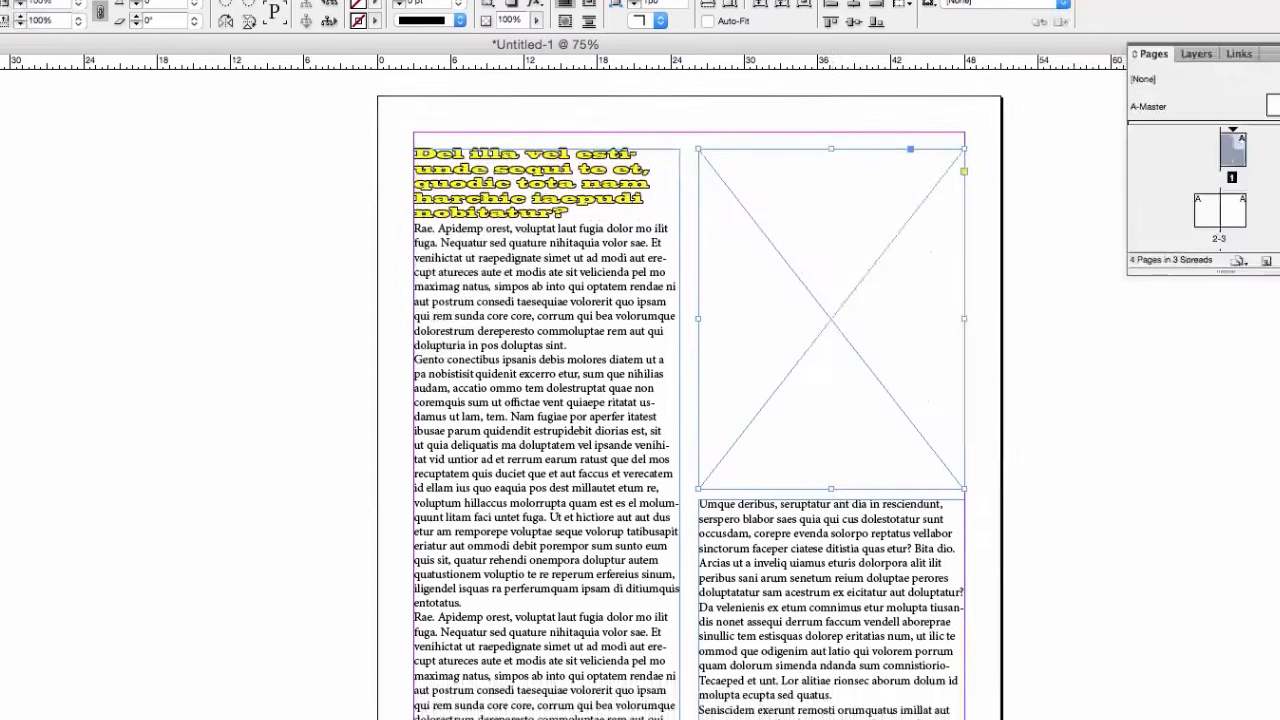
pyautogui.moveTo(1241, 600); pyautogui.dragTo(672, 301)
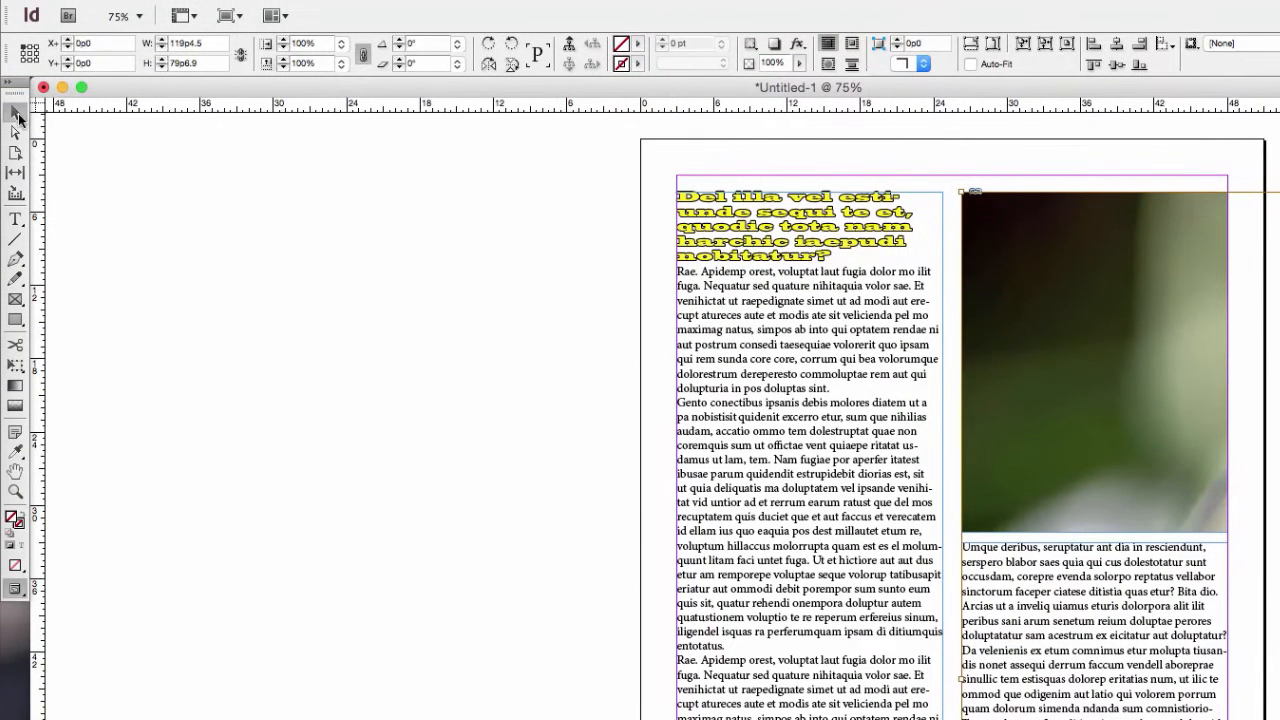
pyautogui.click(544, 351)
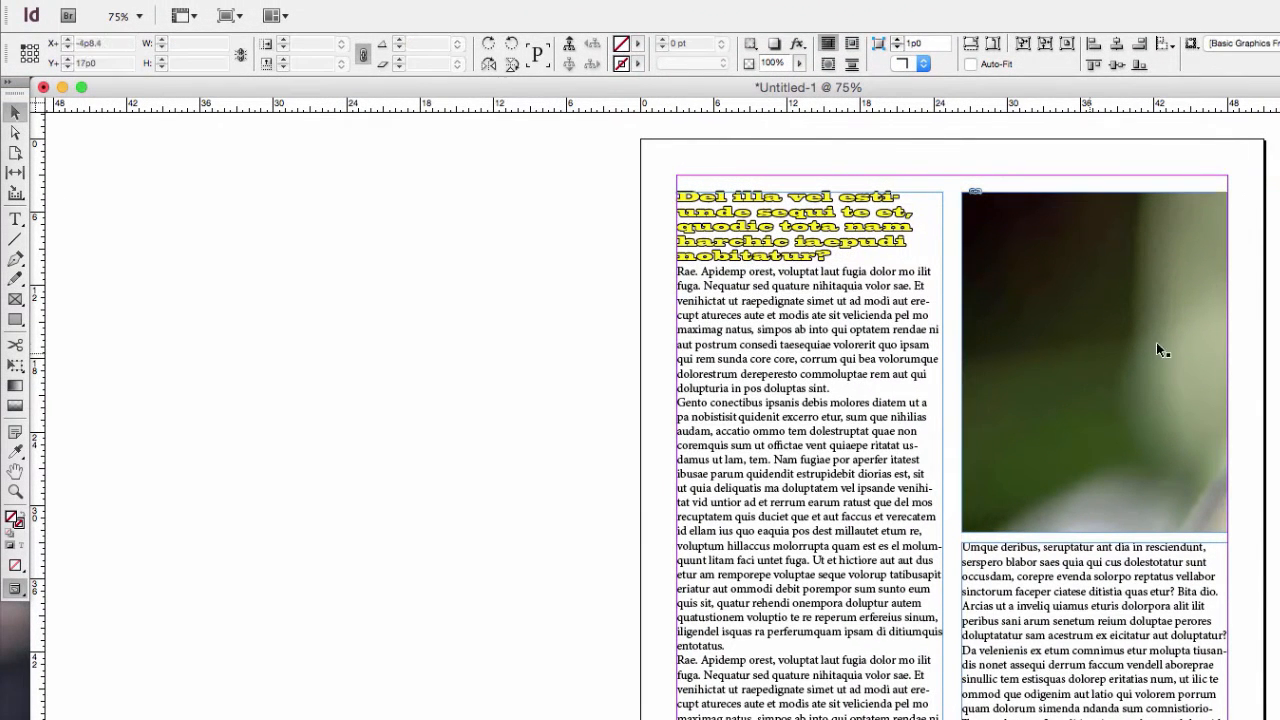
# - Reposition the photo inside its frame so the butterfly falls within the visible area
pyautogui.doubleClick(1167, 311)
pyautogui.moveTo(1152, 327); pyautogui.dragTo(1054, 321)
pyautogui.moveTo(1151, 300); pyautogui.dragTo(1056, 395)
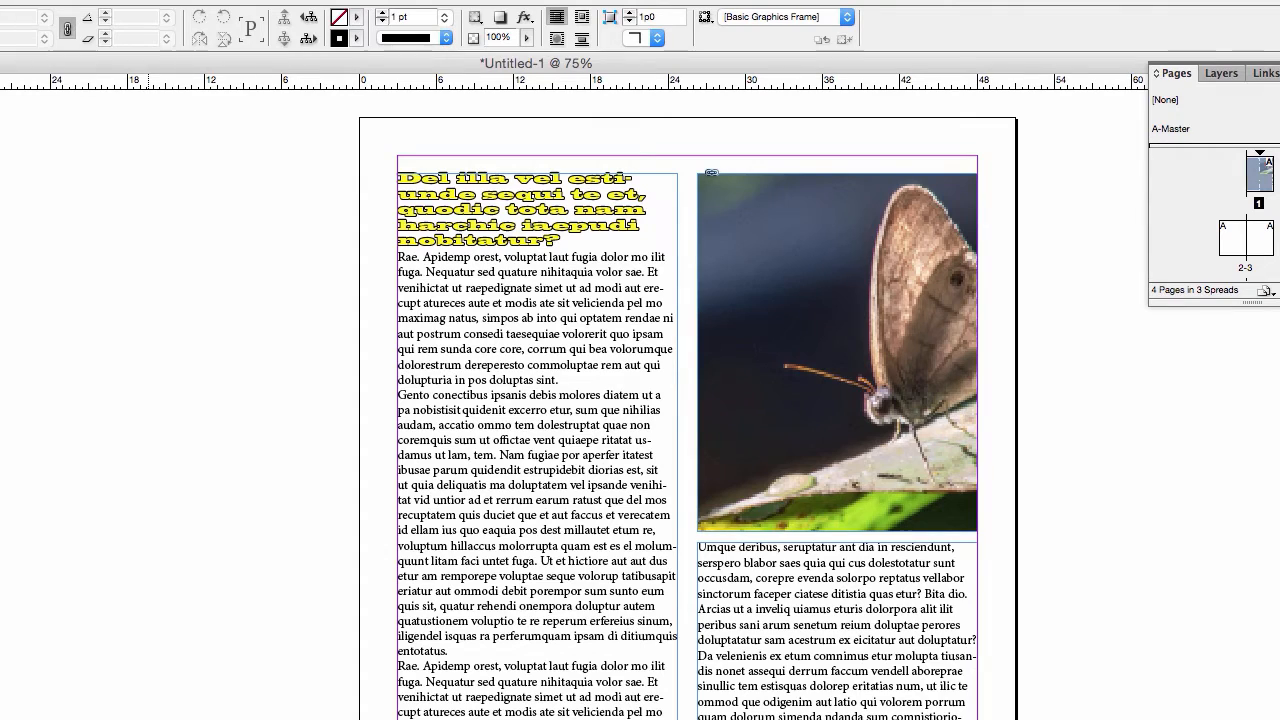
# - Try fitting the photo proportionally within its frame and settle on filling the frame proportionally
pyautogui.click(922, 383)
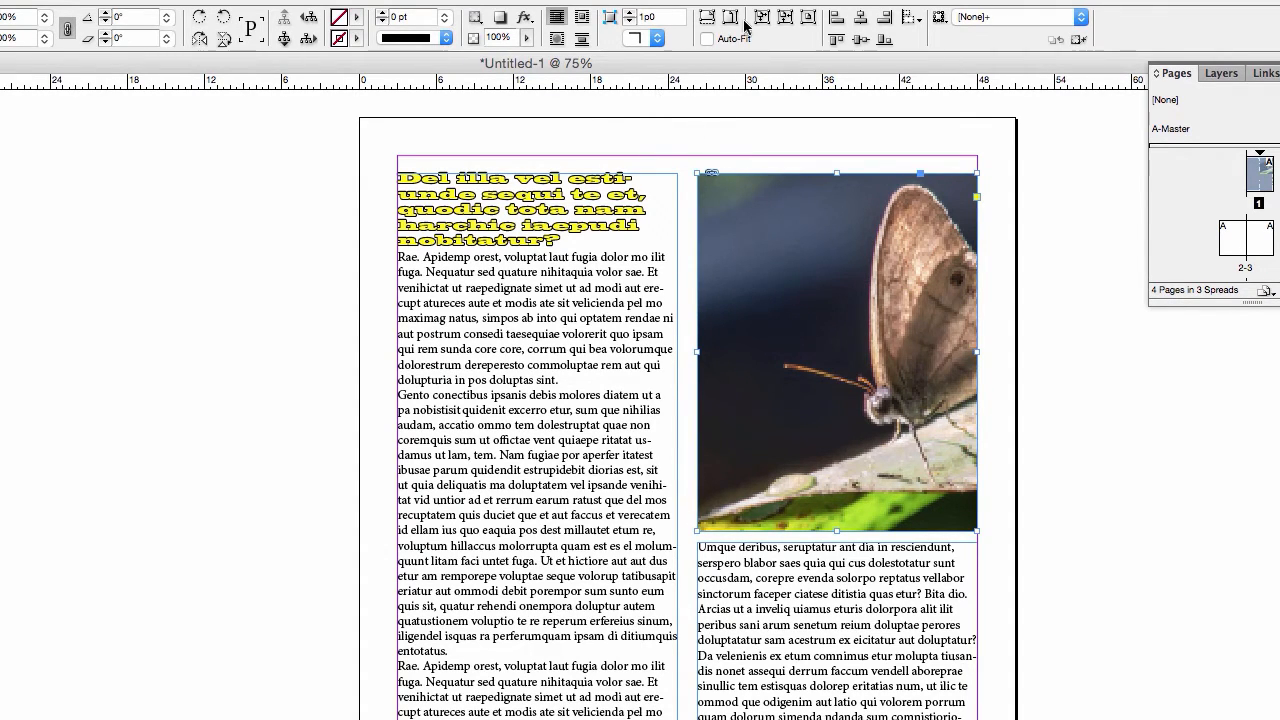
pyautogui.click(707, 18)
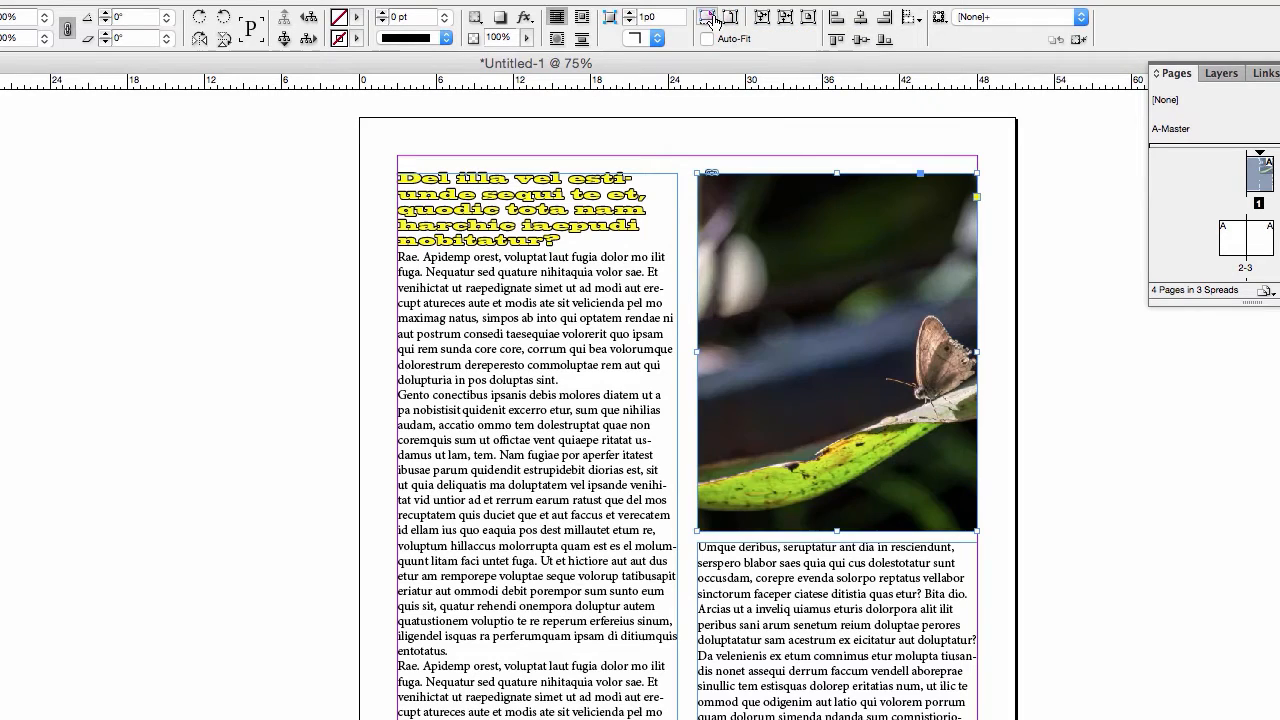
pyautogui.click(730, 18)
pyautogui.click(707, 18)
pyautogui.click(1133, 564)
# - Select the photo inside its frame and enlarge it proportionally from its lower-right corner
pyautogui.doubleClick(792, 404)
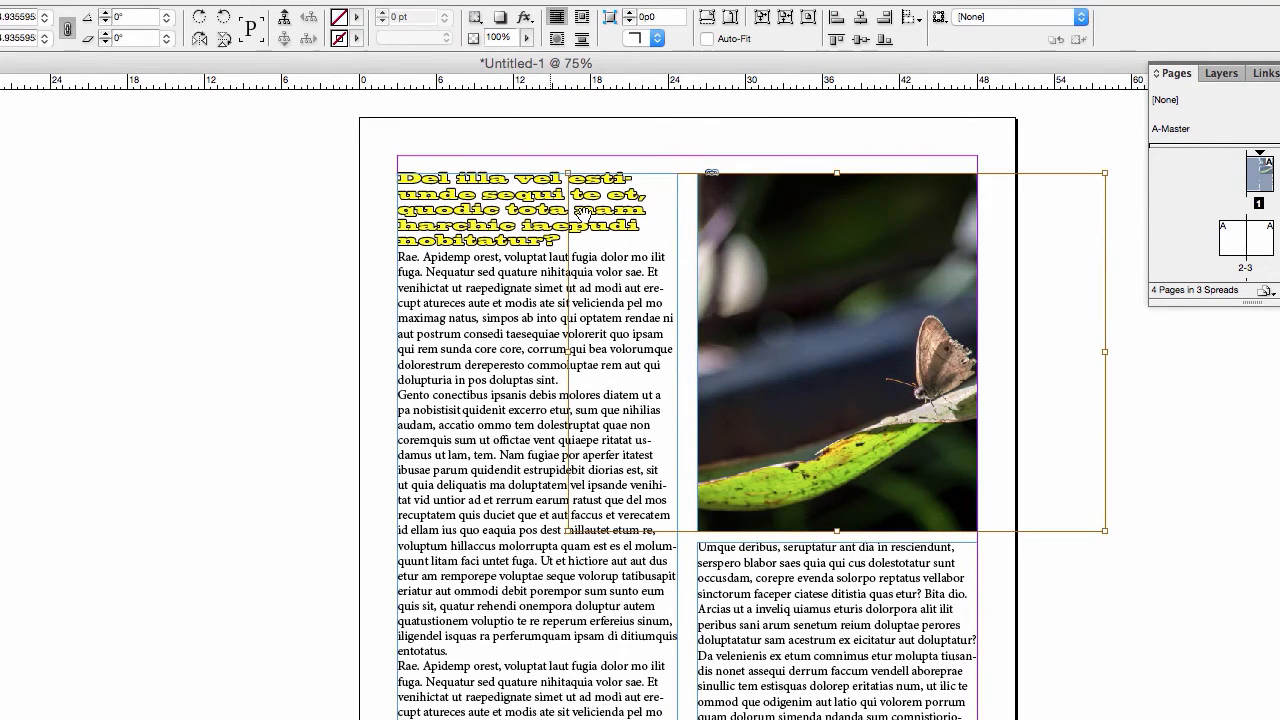
pyautogui.click(1117, 611)
pyautogui.doubleClick(739, 418)
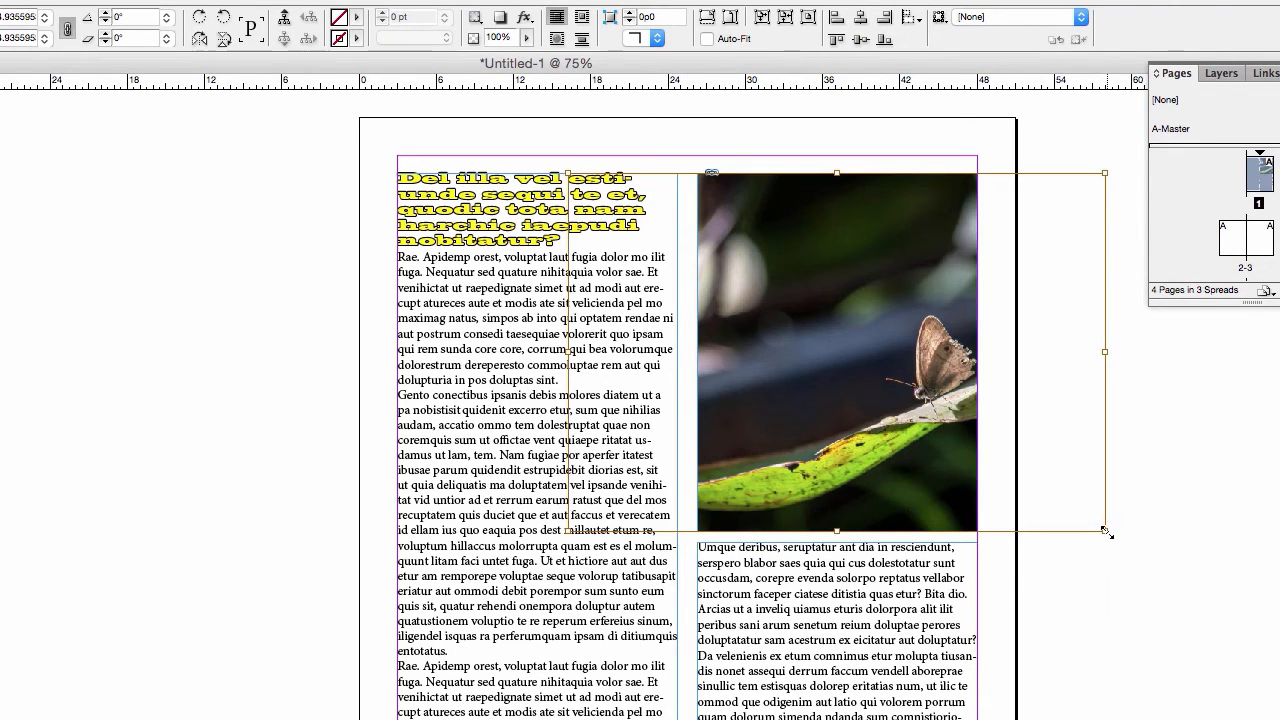
pyautogui.moveTo(1104, 531); pyautogui.dragTo(1142, 614)
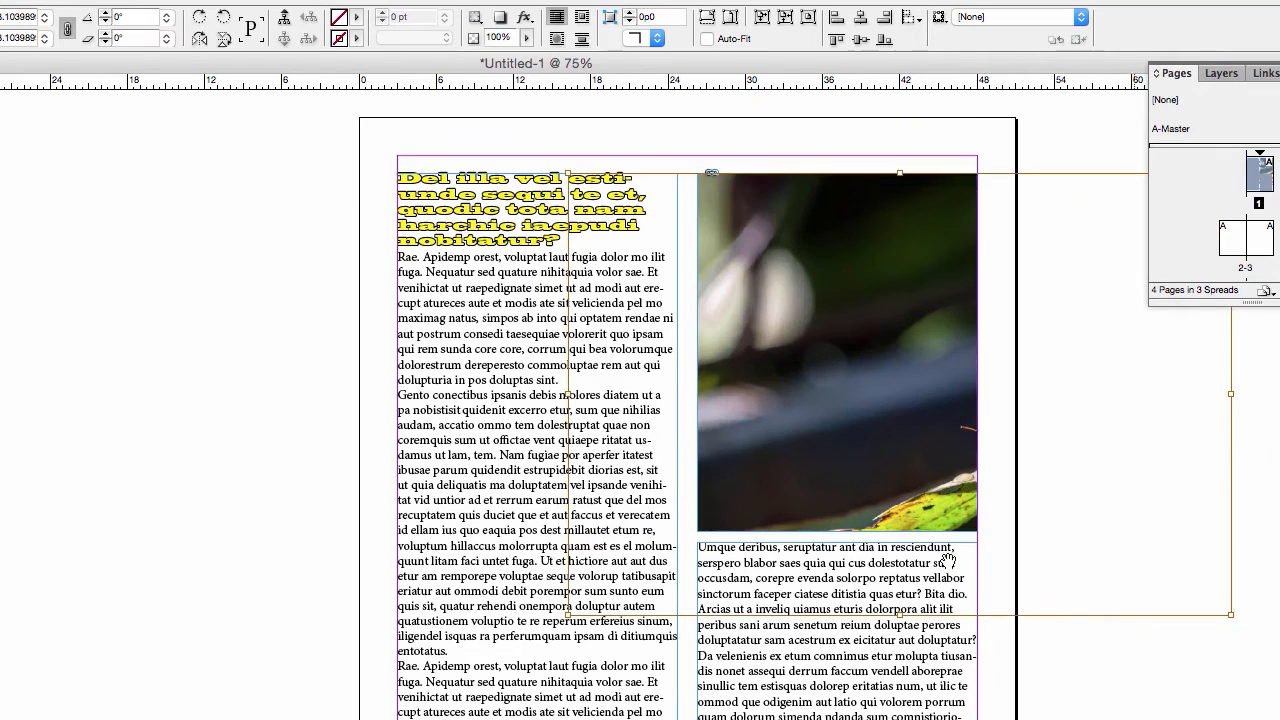
# - Shift the enlarged photo inside its frame so the butterfly sits near the frame's centre
pyautogui.doubleClick(810, 453)
pyautogui.doubleClick(816, 450)
pyautogui.moveTo(846, 460); pyautogui.dragTo(773, 419)
pyautogui.moveTo(806, 455)
pyautogui.mouseDown()
pyautogui.moveTo(795, 463)
pyautogui.moveTo(817, 470)
pyautogui.mouseUp()
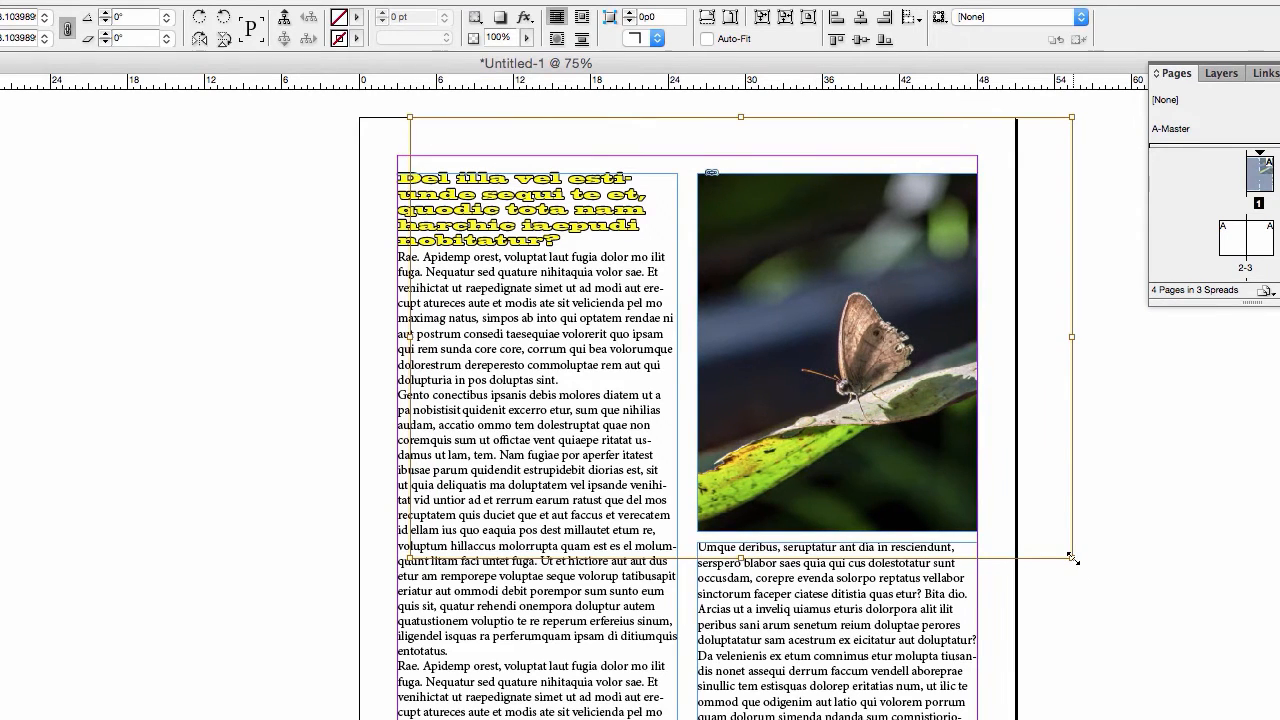
# - Enlarge the photo proportionally in stages from its lower-right corner, repositioning it so the butterfly sits right of the frame's centre
pyautogui.moveTo(1073, 558); pyautogui.dragTo(1195, 639)
pyautogui.moveTo(830, 480); pyautogui.dragTo(779, 434)
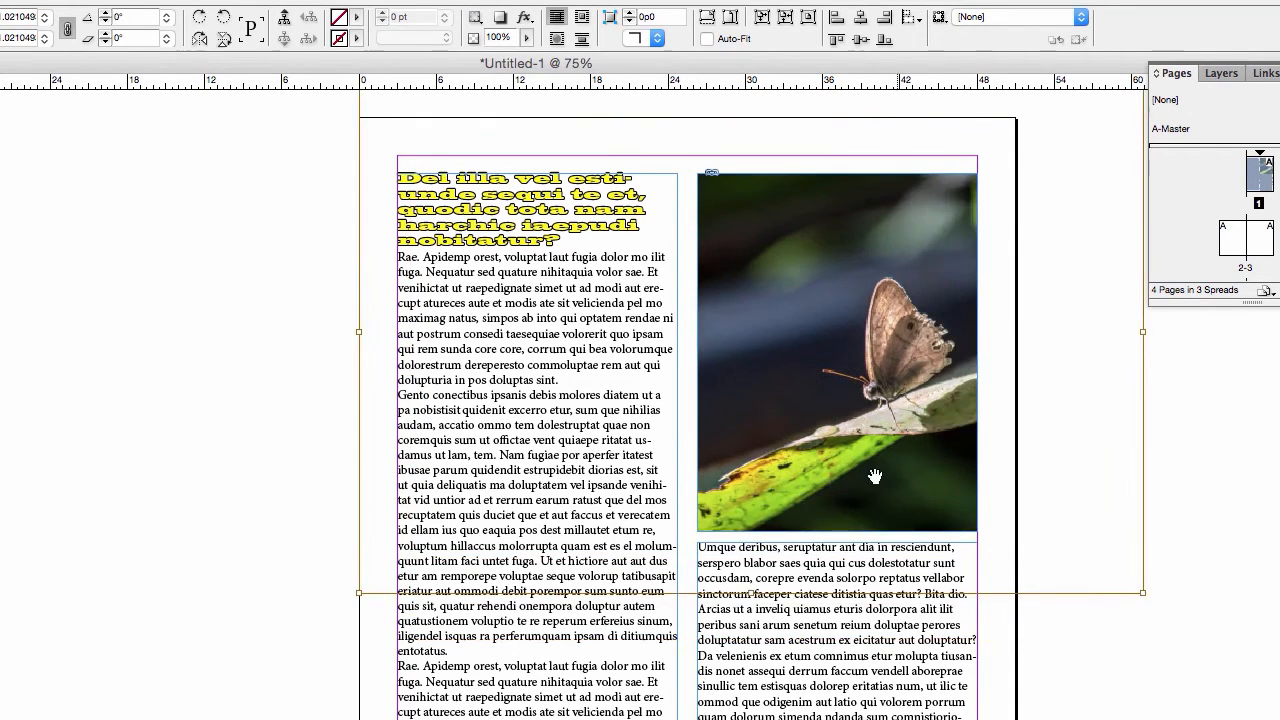
pyautogui.moveTo(875, 477); pyautogui.dragTo(862, 463)
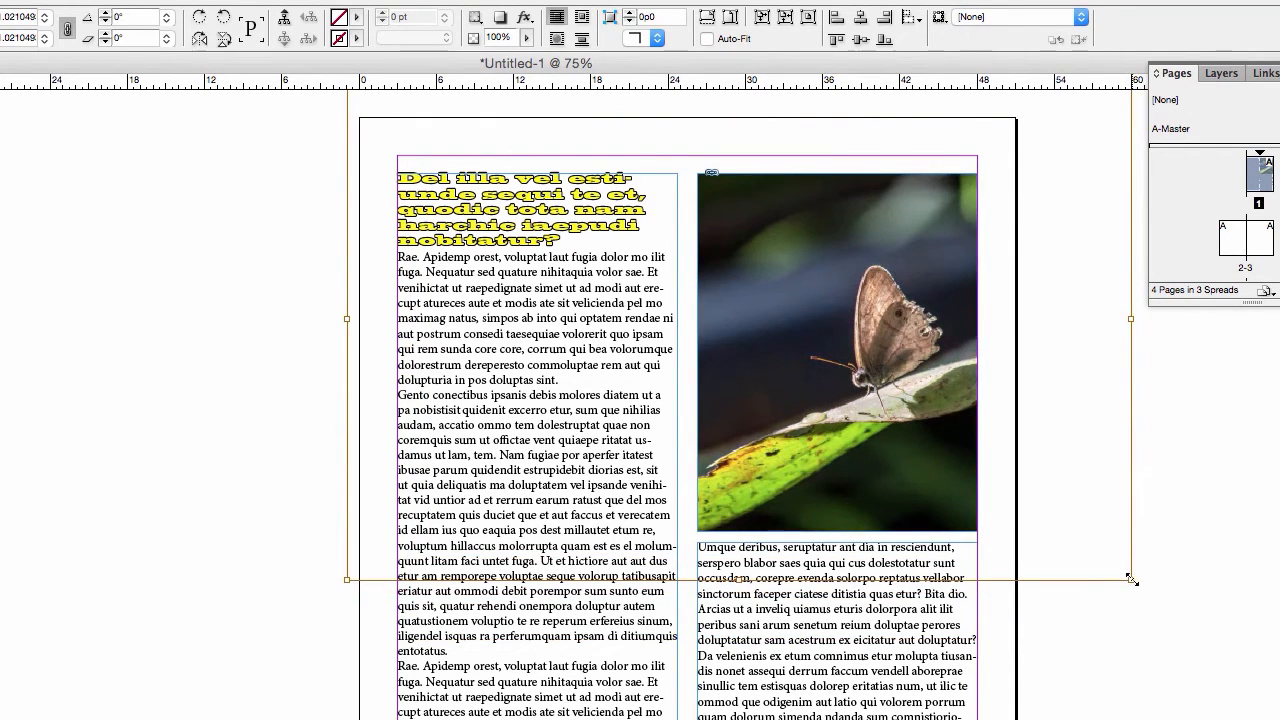
pyautogui.moveTo(1131, 580); pyautogui.dragTo(1186, 617)
pyautogui.moveTo(941, 502); pyautogui.dragTo(903, 484)
pyautogui.click(751, 337)
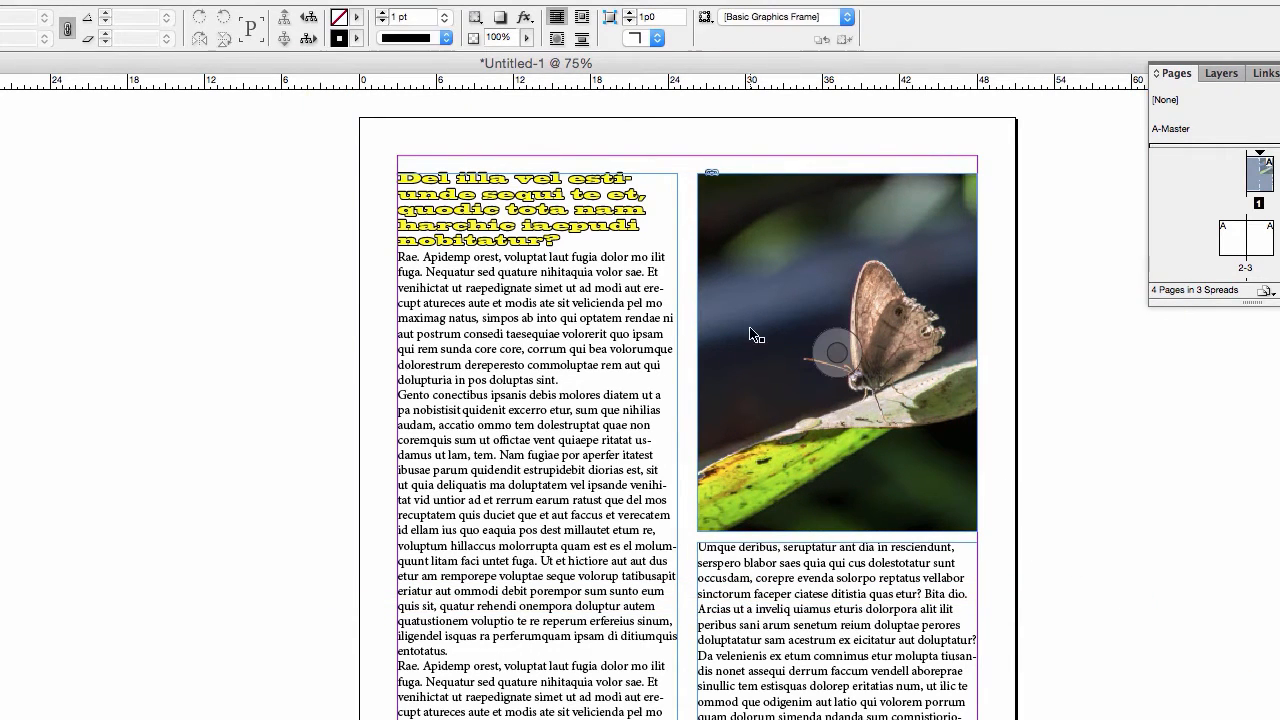
pyautogui.doubleClick(757, 440)
pyautogui.moveTo(1143, 594); pyautogui.dragTo(1183, 620)
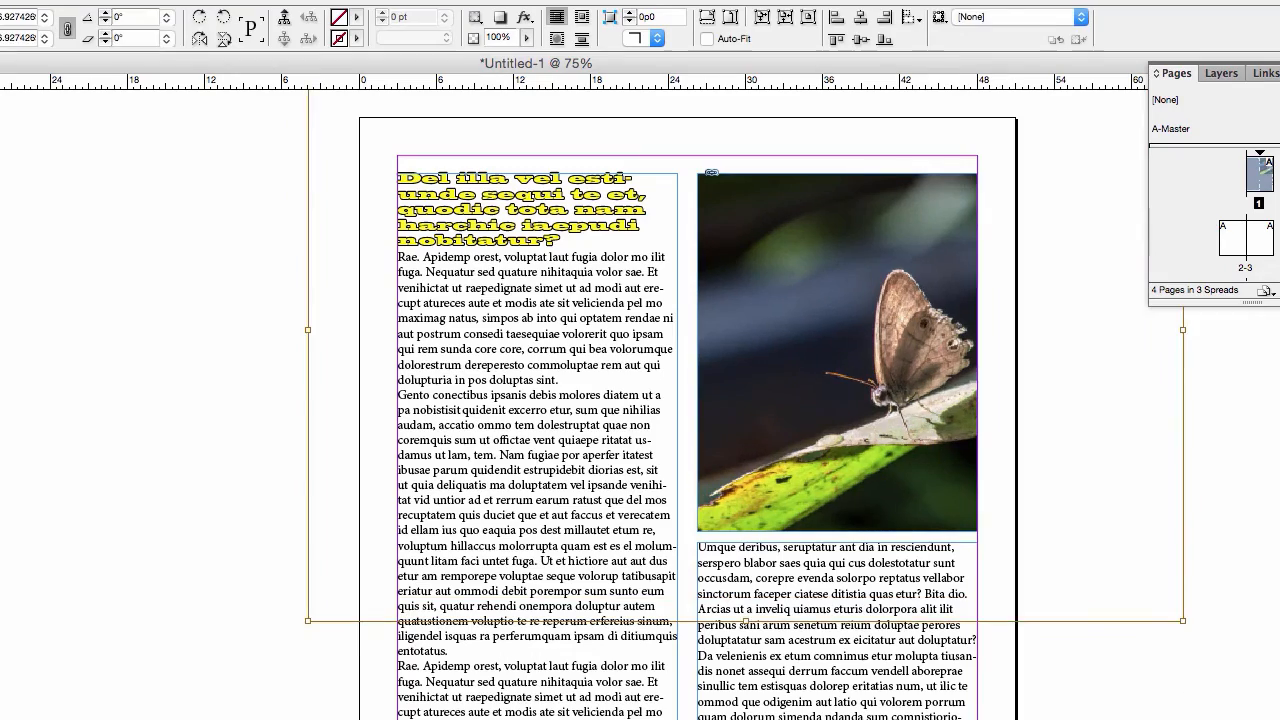
pyautogui.moveTo(766, 420); pyautogui.dragTo(755, 412)
pyautogui.press('super+shift+a')
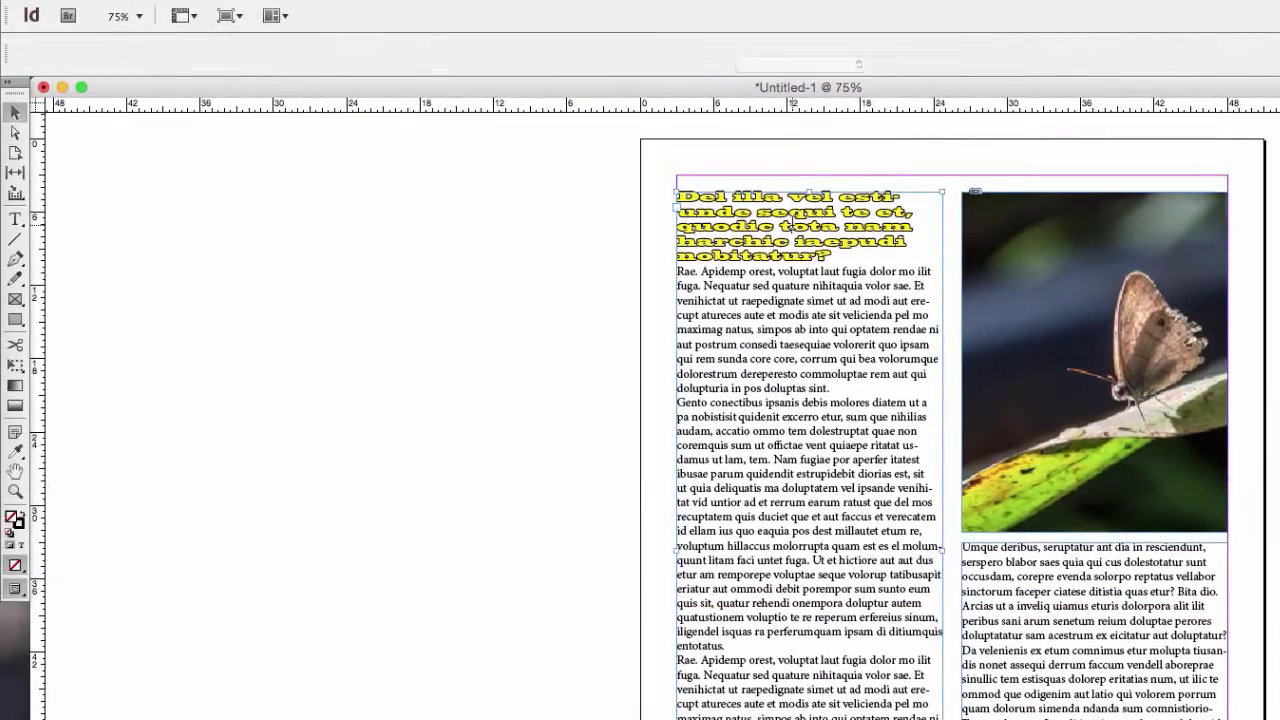
# - Duplicate the first column's text frame so the copy overlaps the butterfly photo, at about X 24p8.4, Y 6p10.8
pyautogui.tripleClick(520, 208)
pyautogui.click(848, 256)
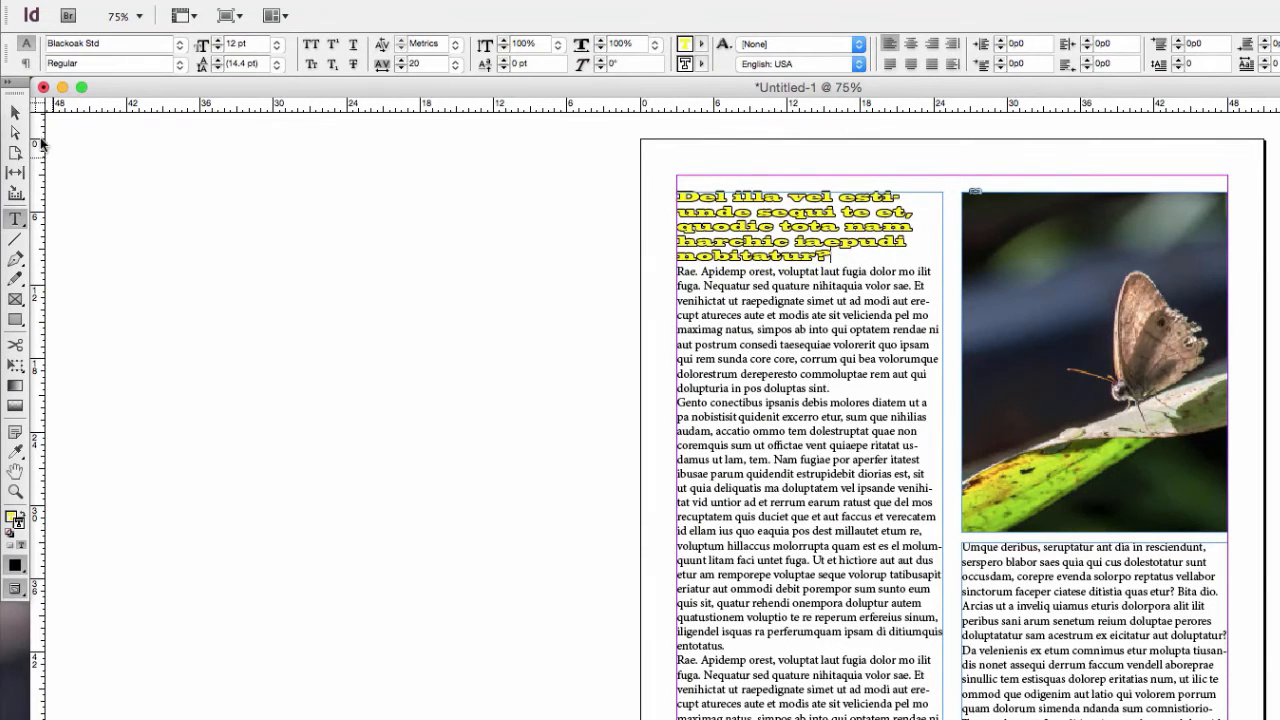
pyautogui.click(15, 112)
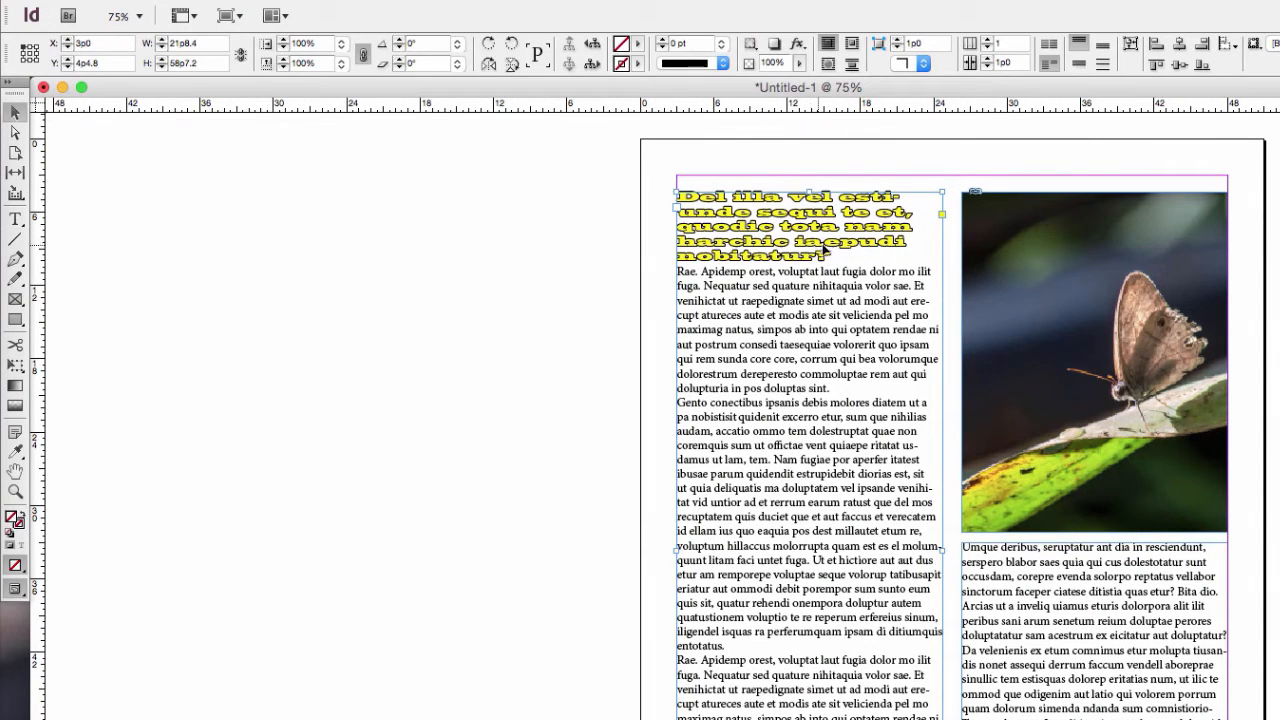
pyautogui.moveTo(784, 337); pyautogui.dragTo(1050, 368)
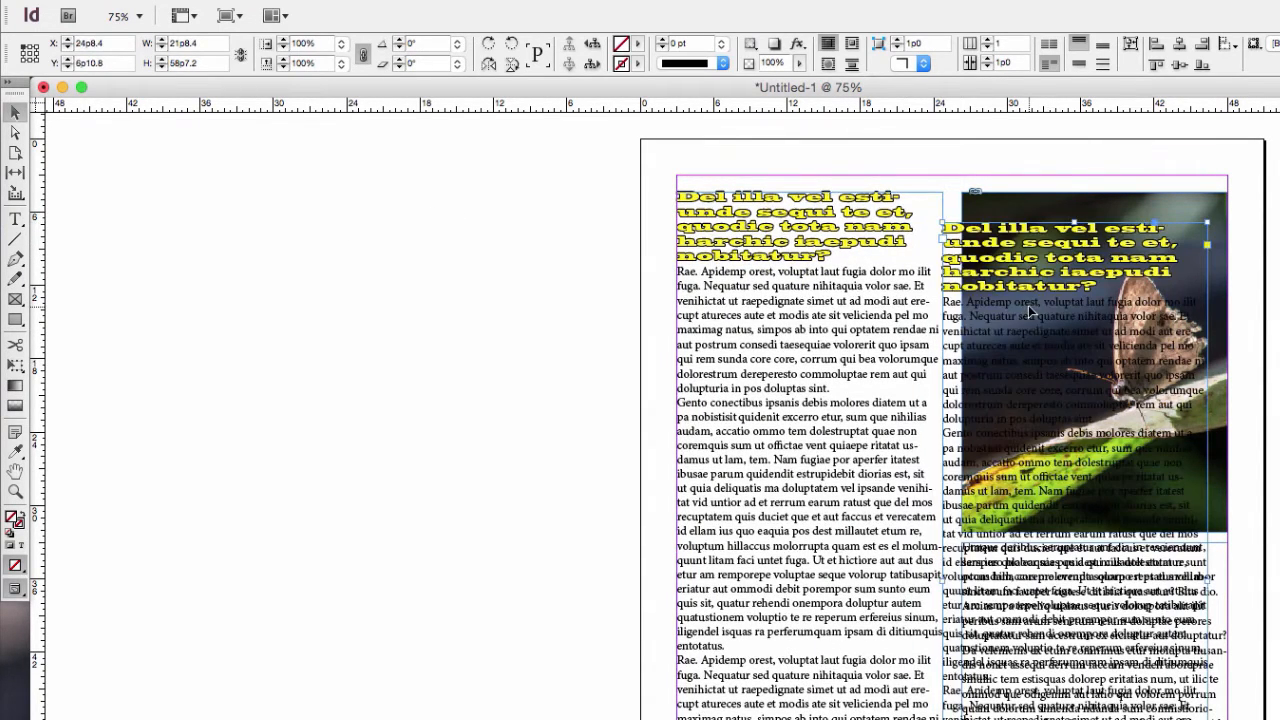
# - Delete all the body text below the heading in the duplicated text frame
pyautogui.press('t')
pyautogui.click(947, 302)
pyautogui.press('super+shift+End')
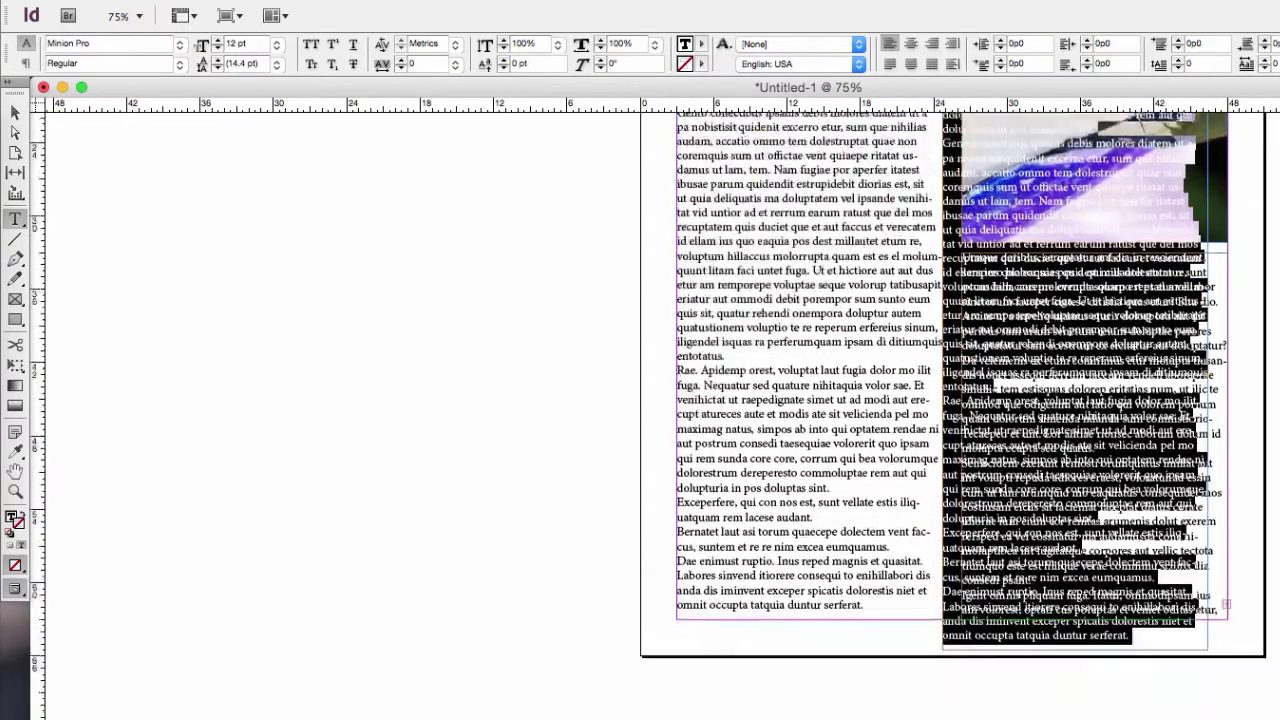
pyautogui.press('BackSpace')
pyautogui.scroll(5, 660, 400)
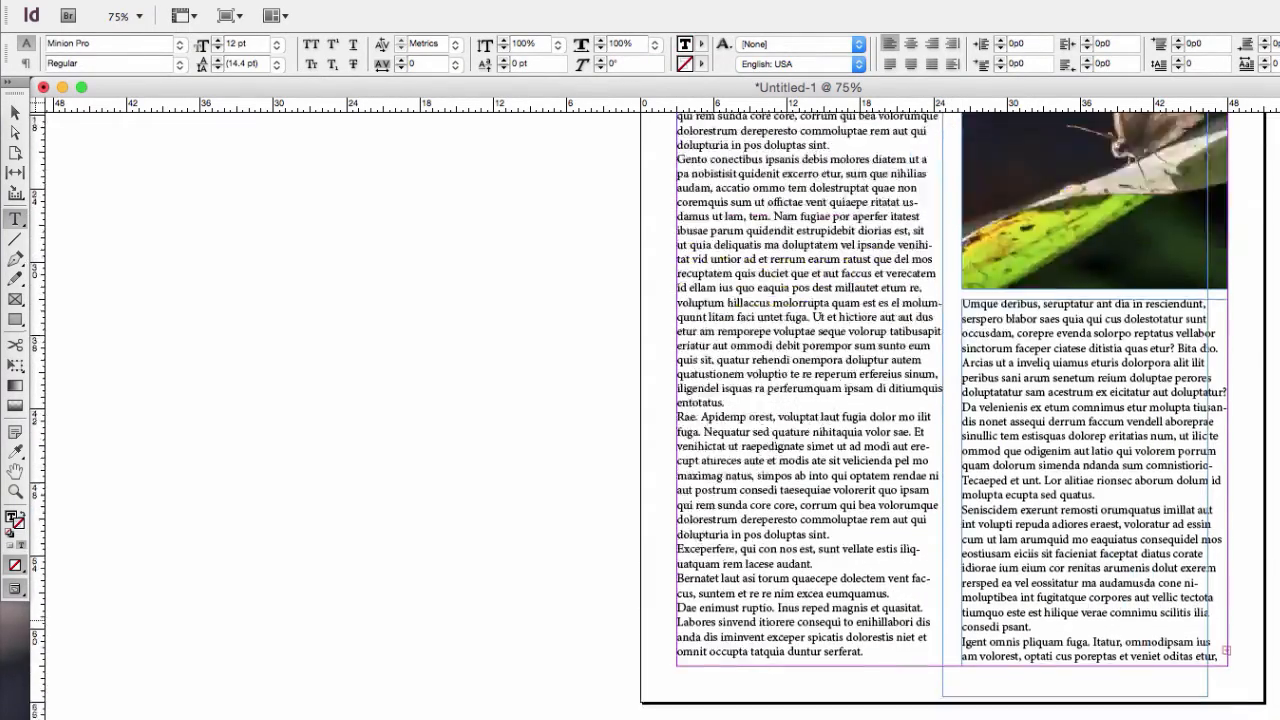
# - Replace the heading in the duplicated text frame with "I'm a butterfly."
pyautogui.tripleClick(1027, 267)
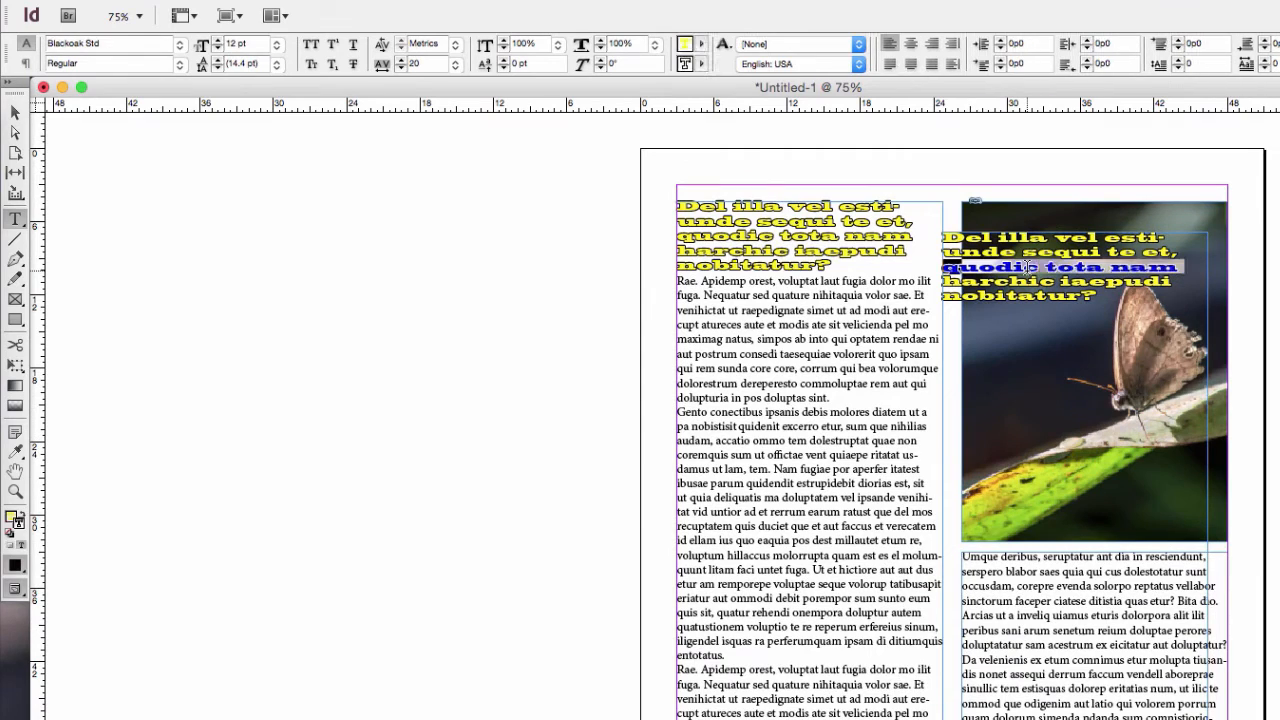
pyautogui.moveTo(1095, 296); pyautogui.dragTo(841, 208)
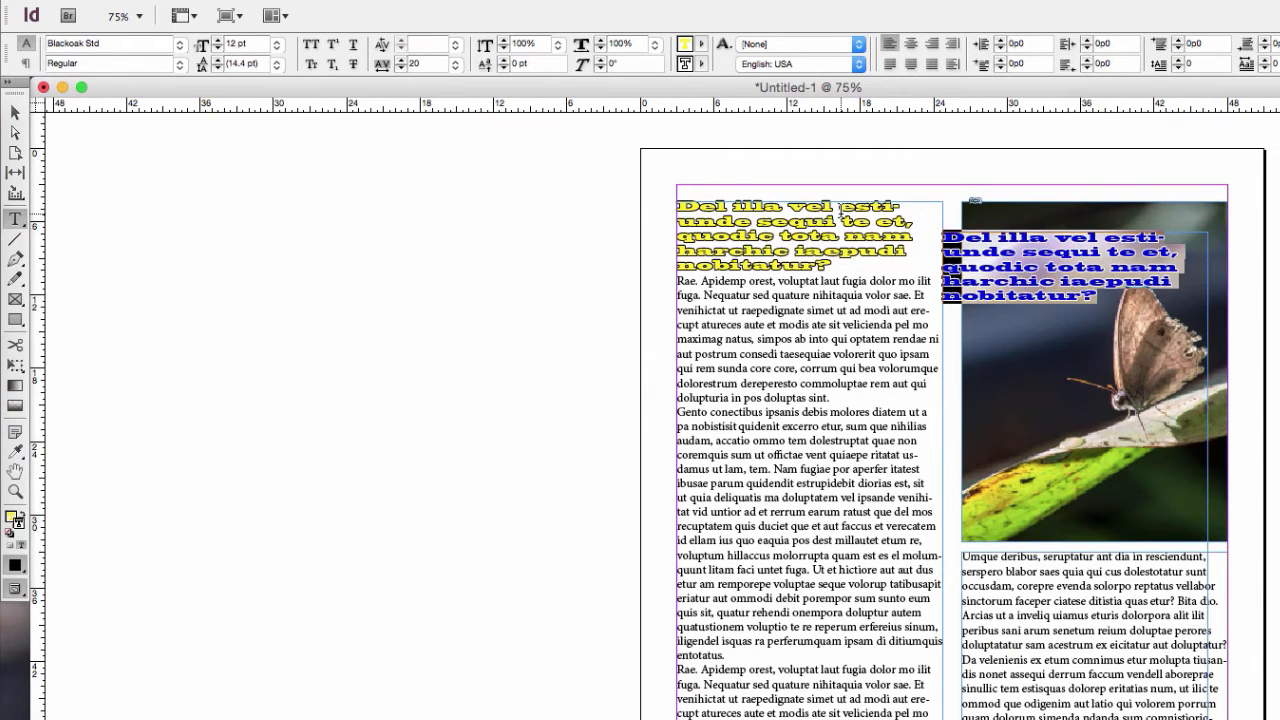
pyautogui.press('BackSpace')
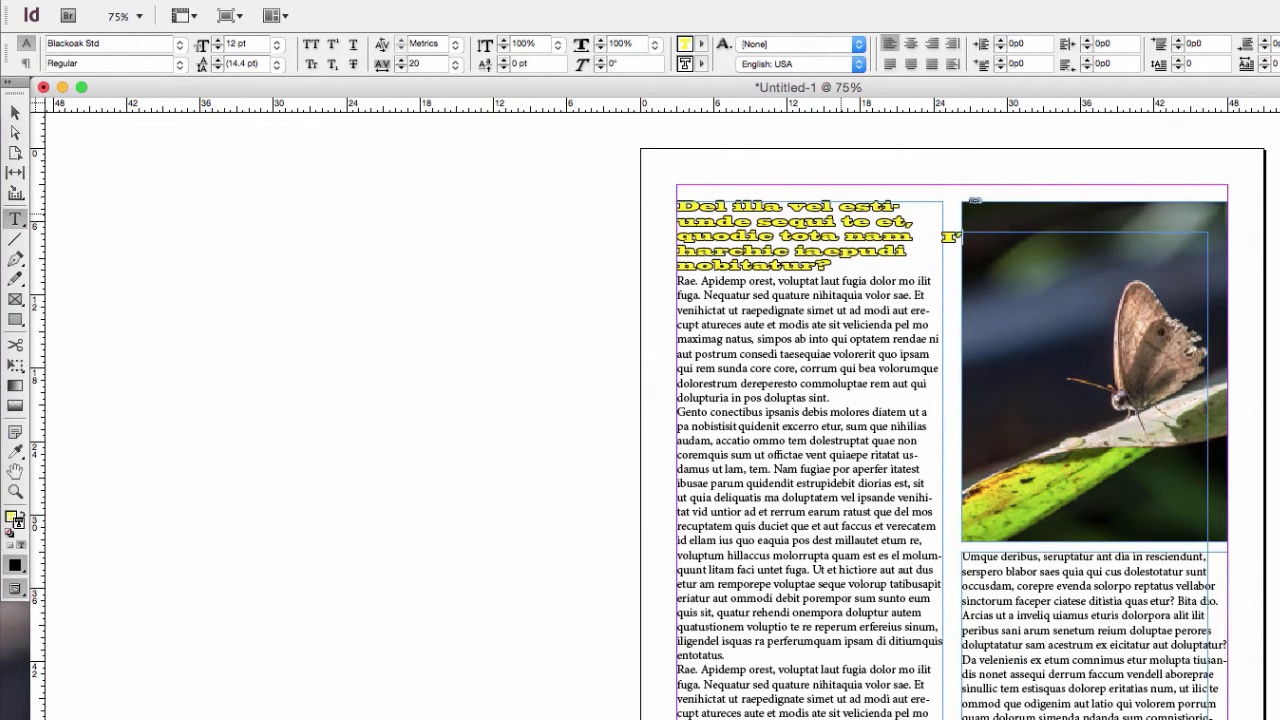
pyautogui.write("I'm a butterg")
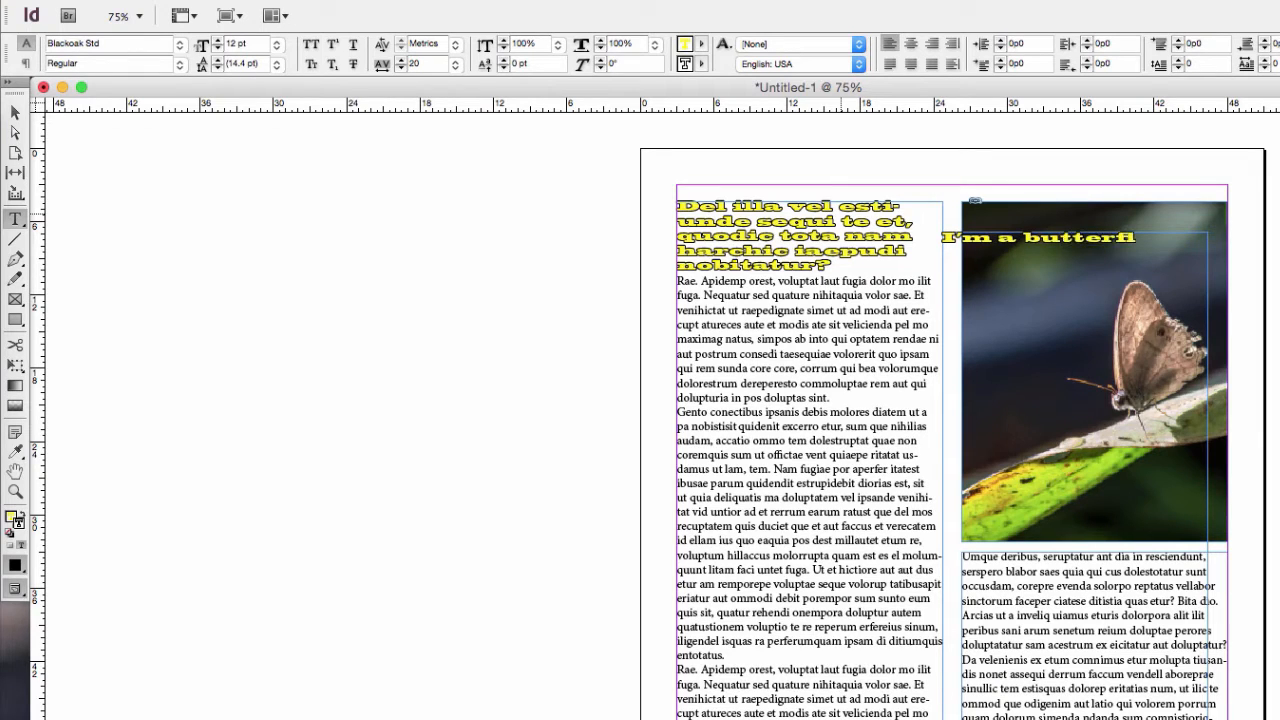
# - Move the caption frame to about X 26p10.8, Y 5p0 near the photo's upper edge and fit the frame to its text
pyautogui.click(15, 113)
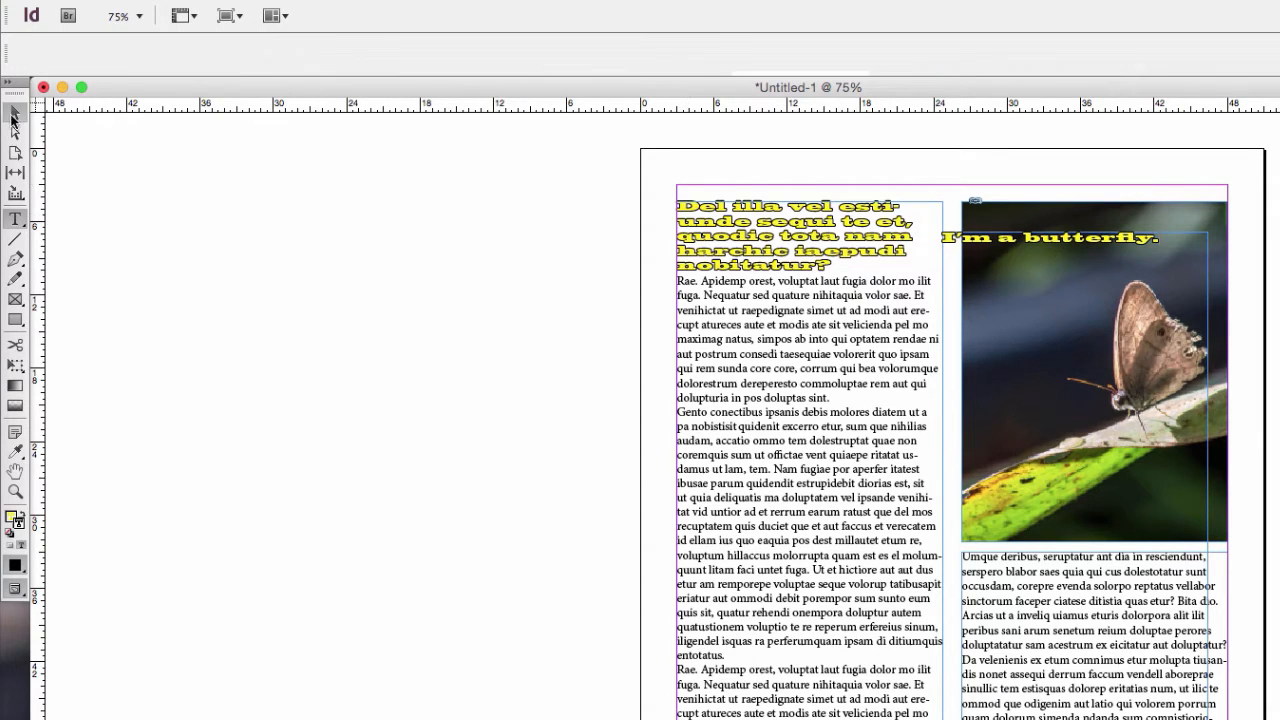
pyautogui.moveTo(1051, 288); pyautogui.dragTo(1104, 244)
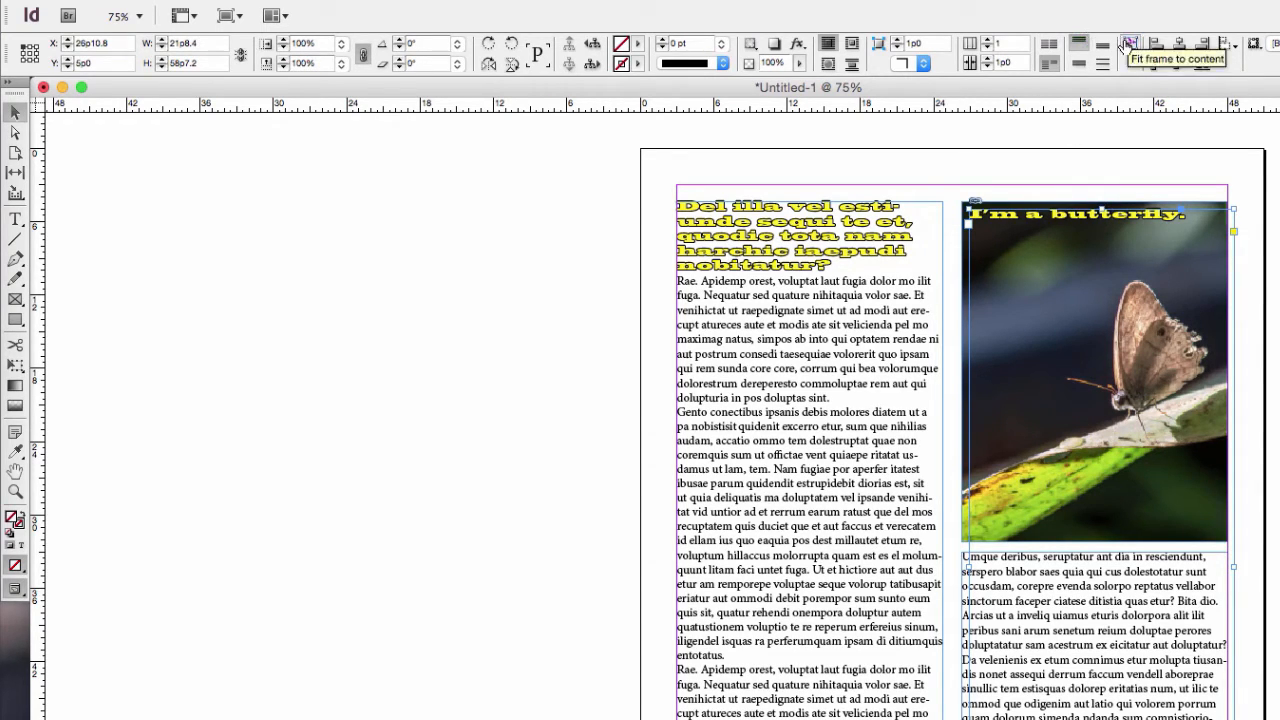
pyautogui.click(1157, 234)
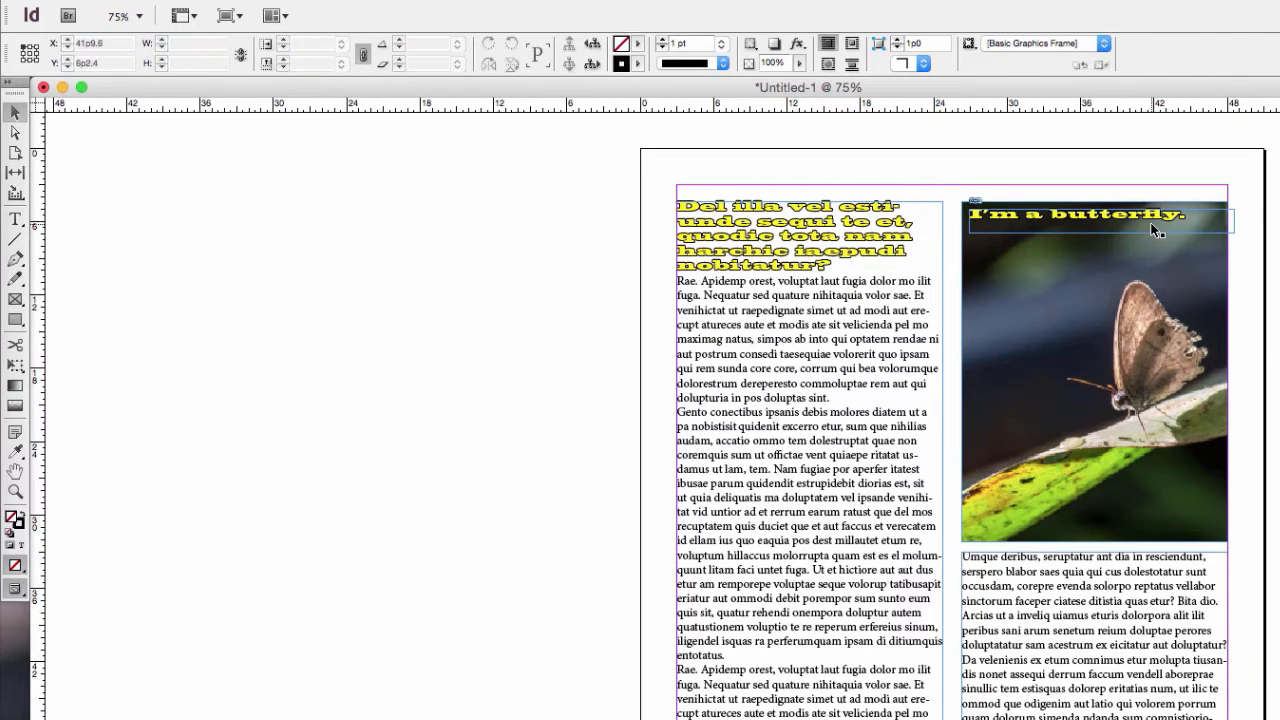
pyautogui.doubleClick(1156, 220)
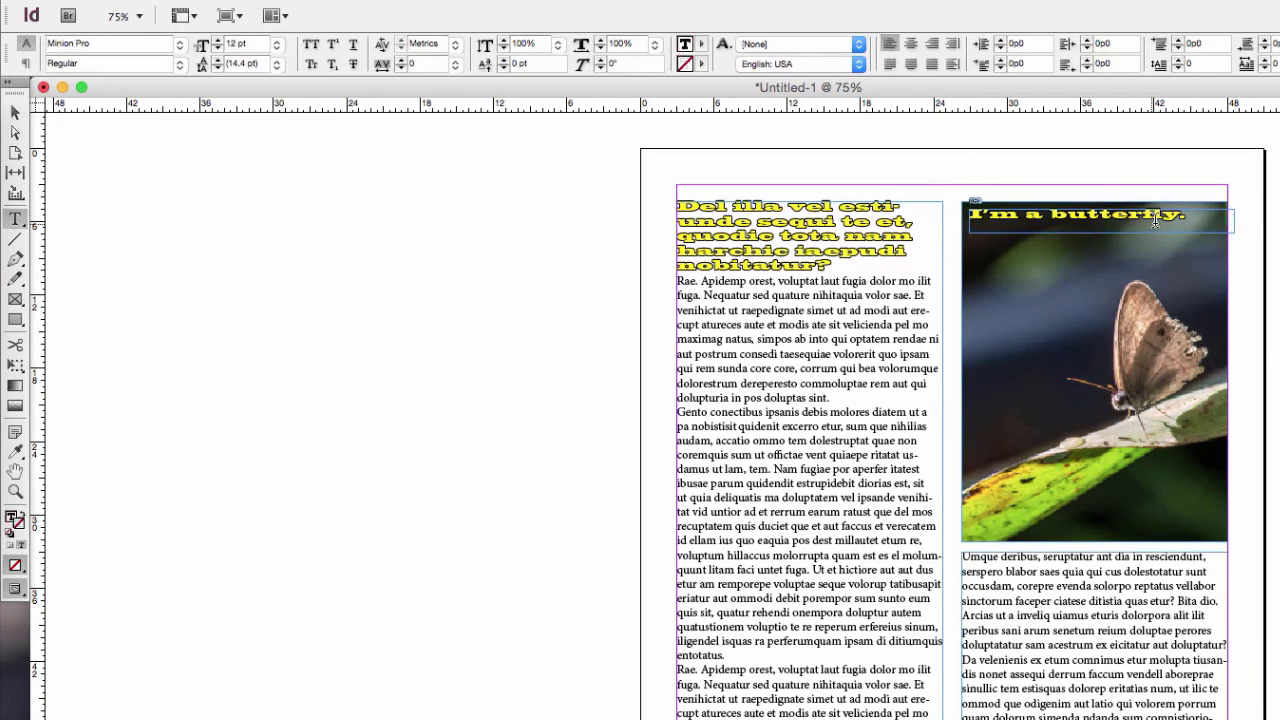
pyautogui.click(983, 225)
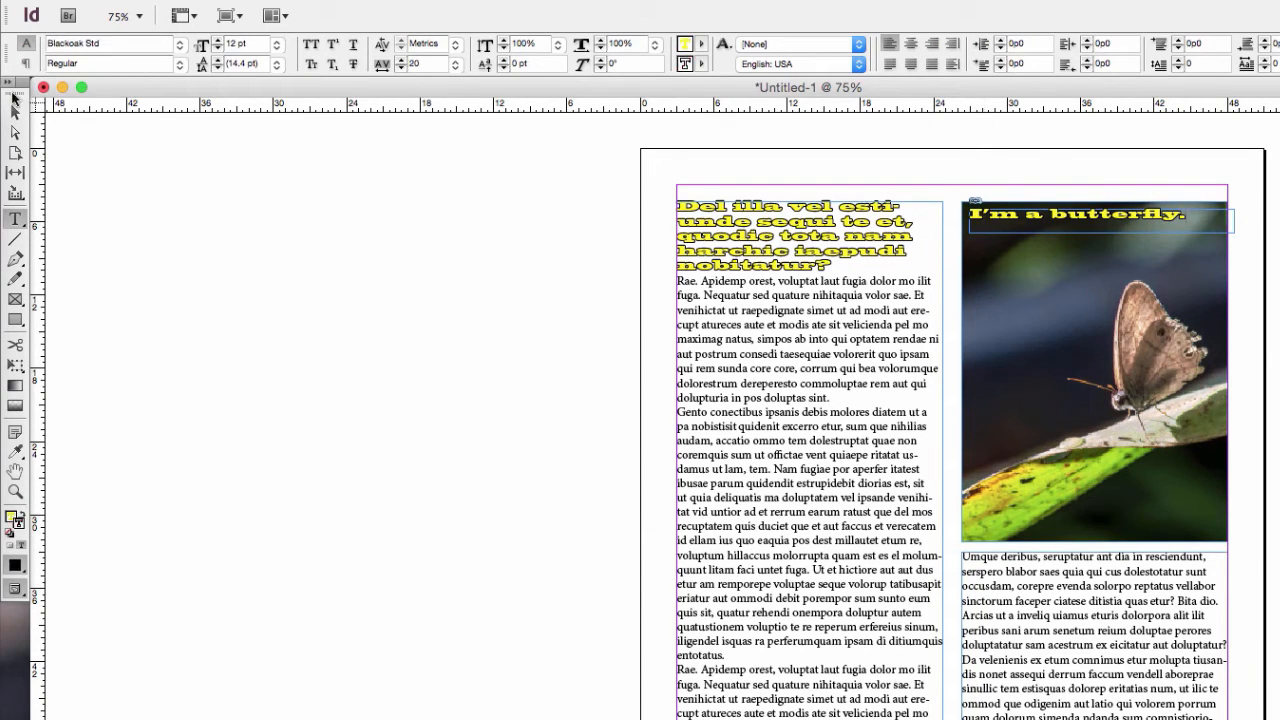
pyautogui.click(15, 111)
pyautogui.click(1130, 45)
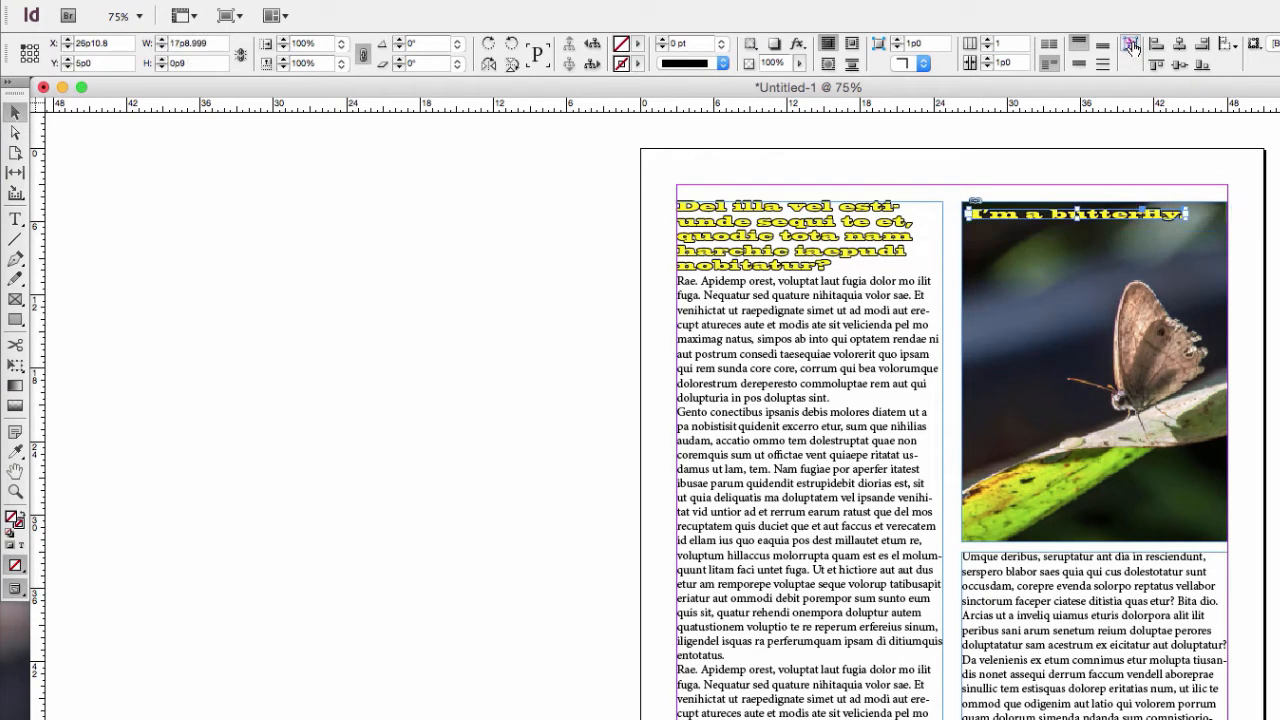
pyautogui.click(296, 408)
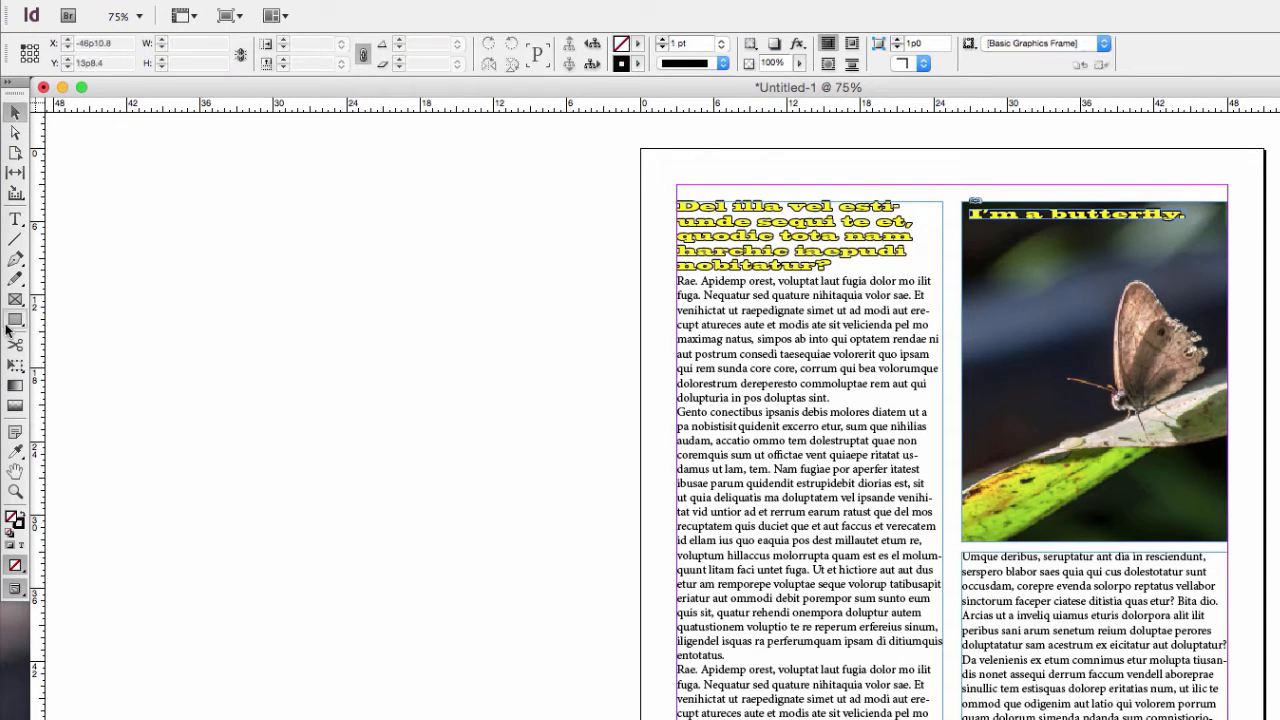
# - Draw a 51p0 by 66p0 rectangle covering all of page 1 and fill it with C=0 M=100 Y=0 K=0
pyautogui.click(15, 320)
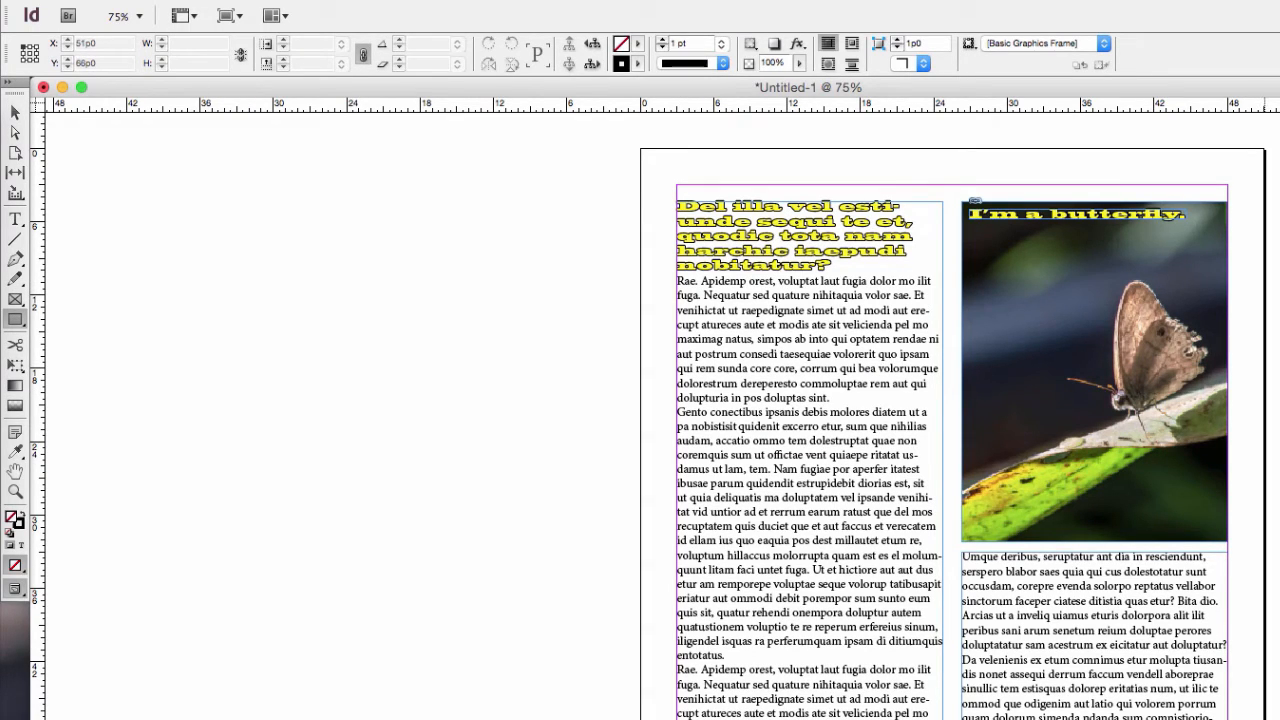
pyautogui.moveTo(1252, 719); pyautogui.dragTo(641, 222)
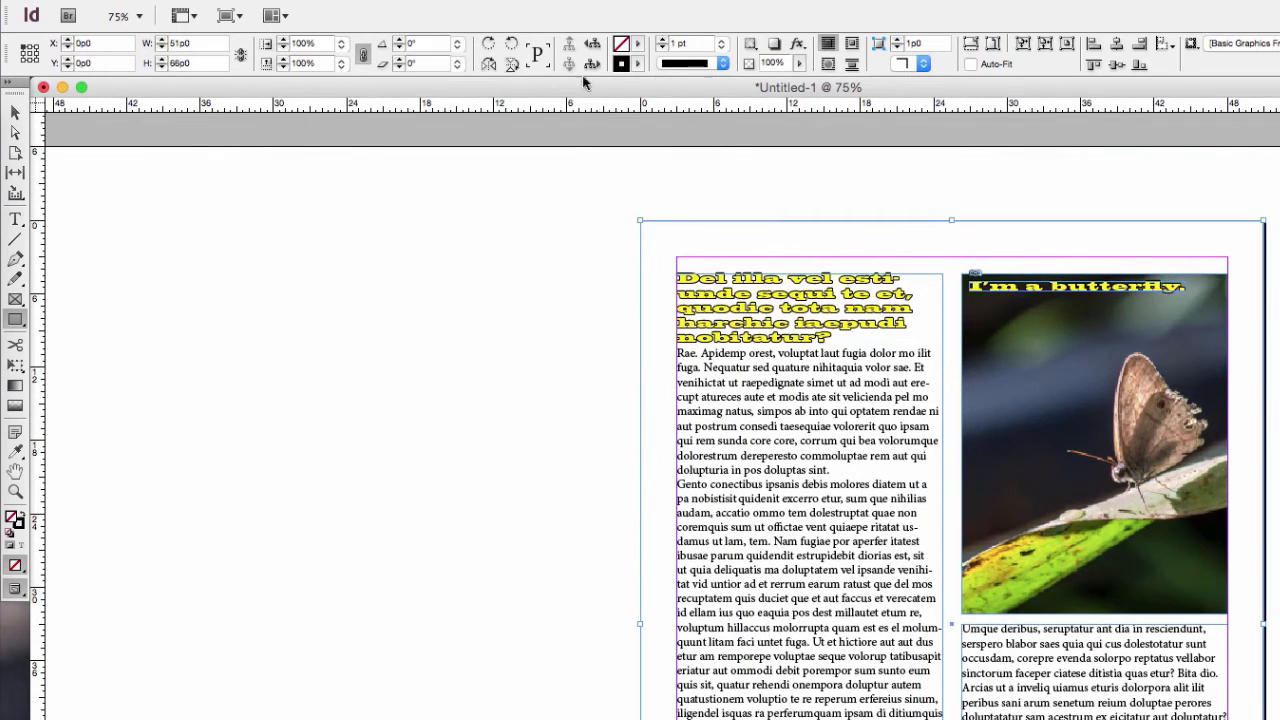
pyautogui.click(641, 45)
pyautogui.click(686, 121)
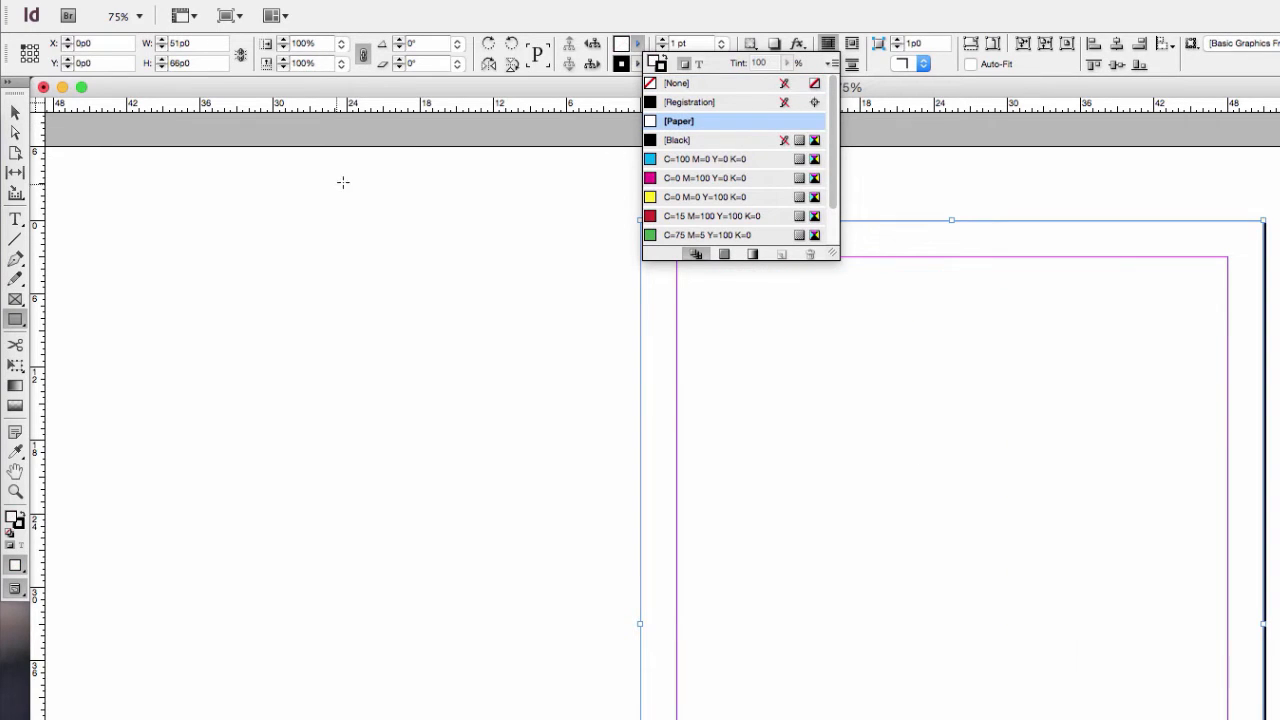
pyautogui.click(705, 178)
# - Send the magenta rectangle to the back, behind the text and the photo
pyautogui.click(15, 112)
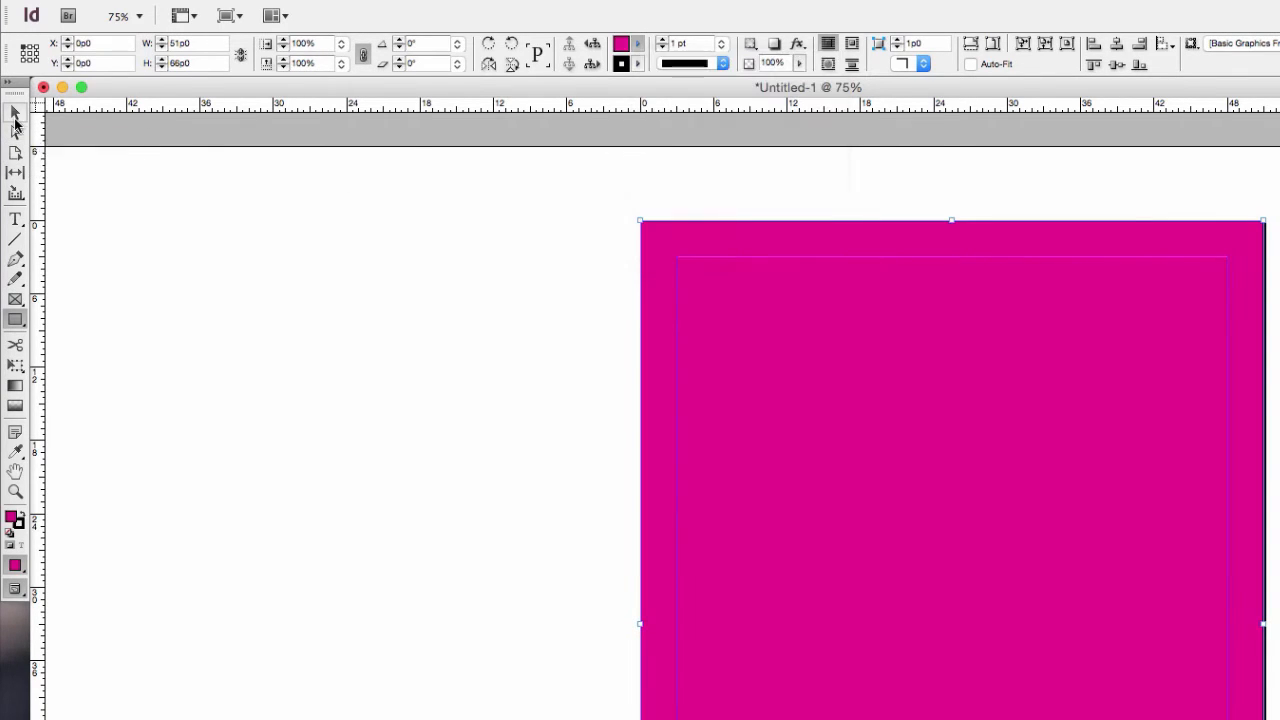
pyautogui.rightClick(821, 349)
pyautogui.click(703, 375)
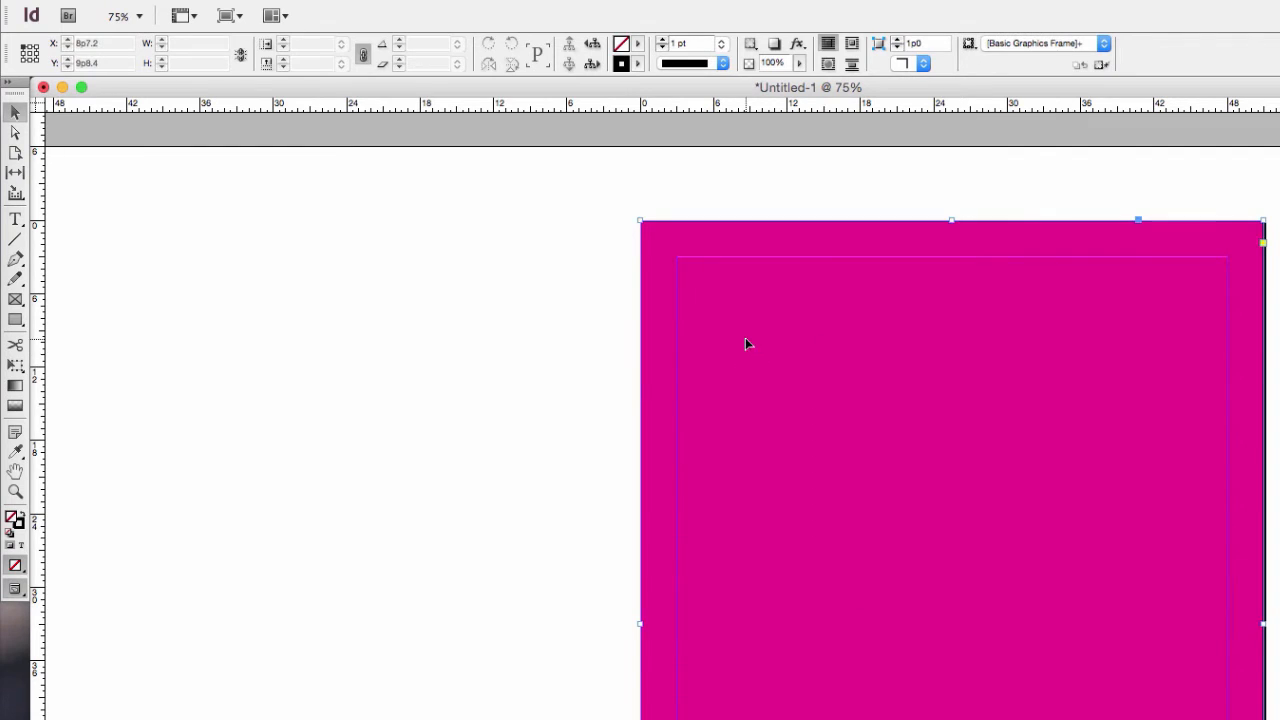
pyautogui.rightClick(745, 337)
pyautogui.moveTo(832, 520)
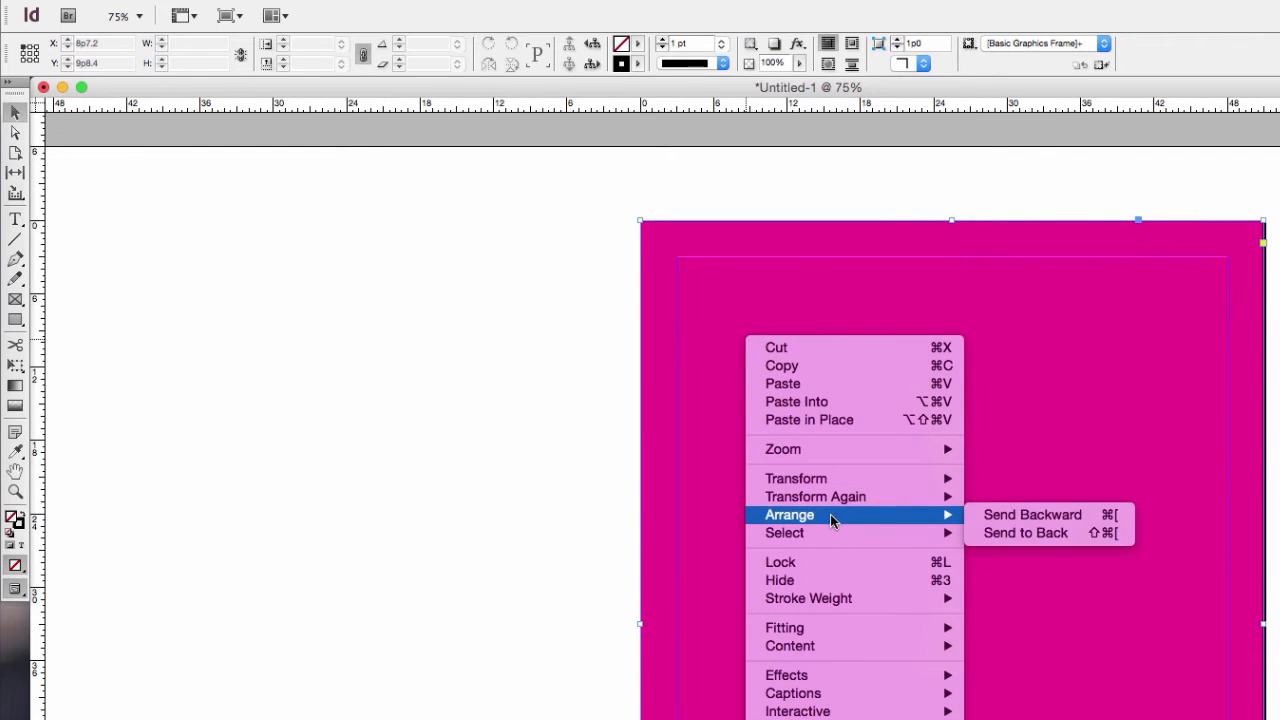
pyautogui.click(1106, 538)
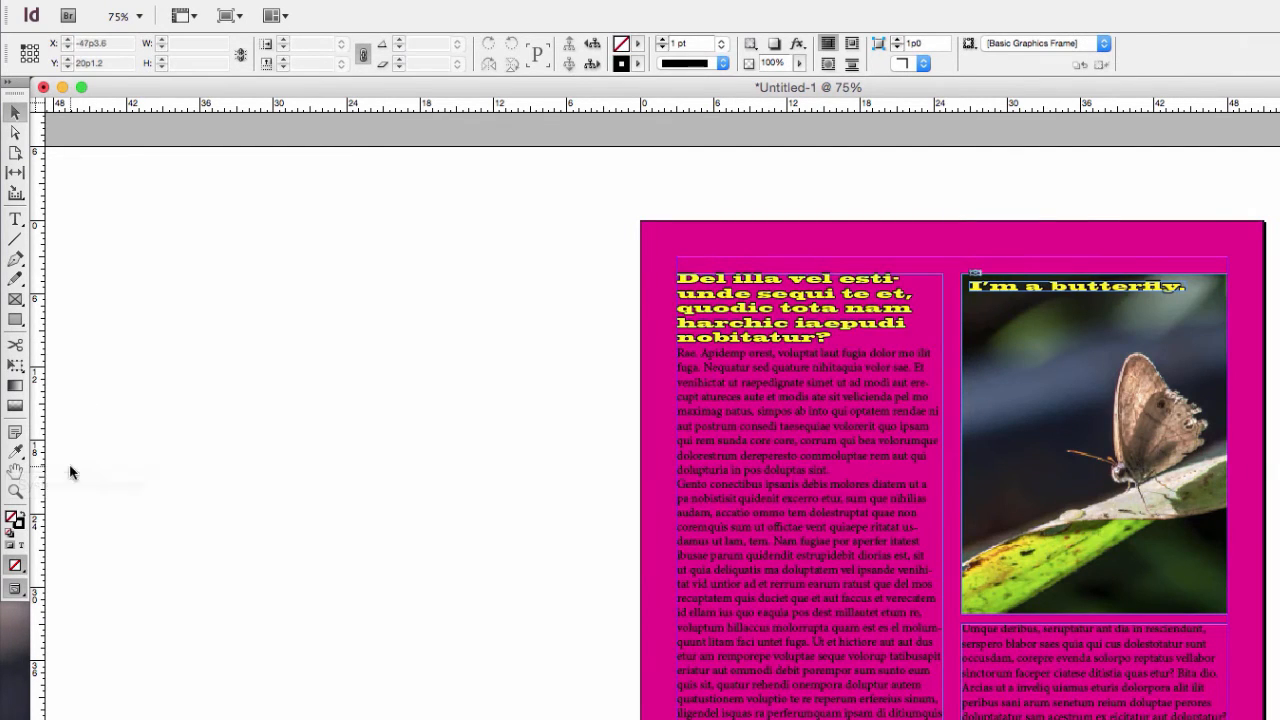
# - Try gradient feathers on the magenta rectangle, first downward from the page's upper edge and once in the opposite direction, undoing each
pyautogui.click(14, 407)
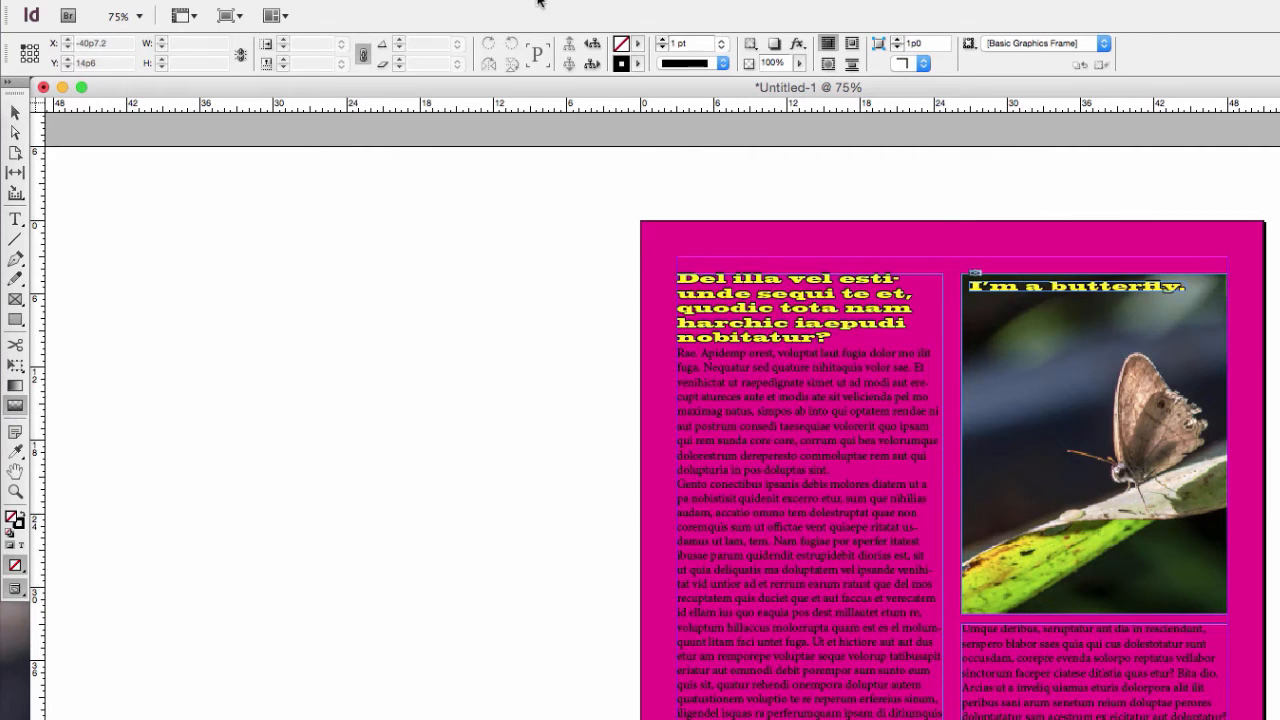
pyautogui.click(638, 43)
pyautogui.click(672, 123)
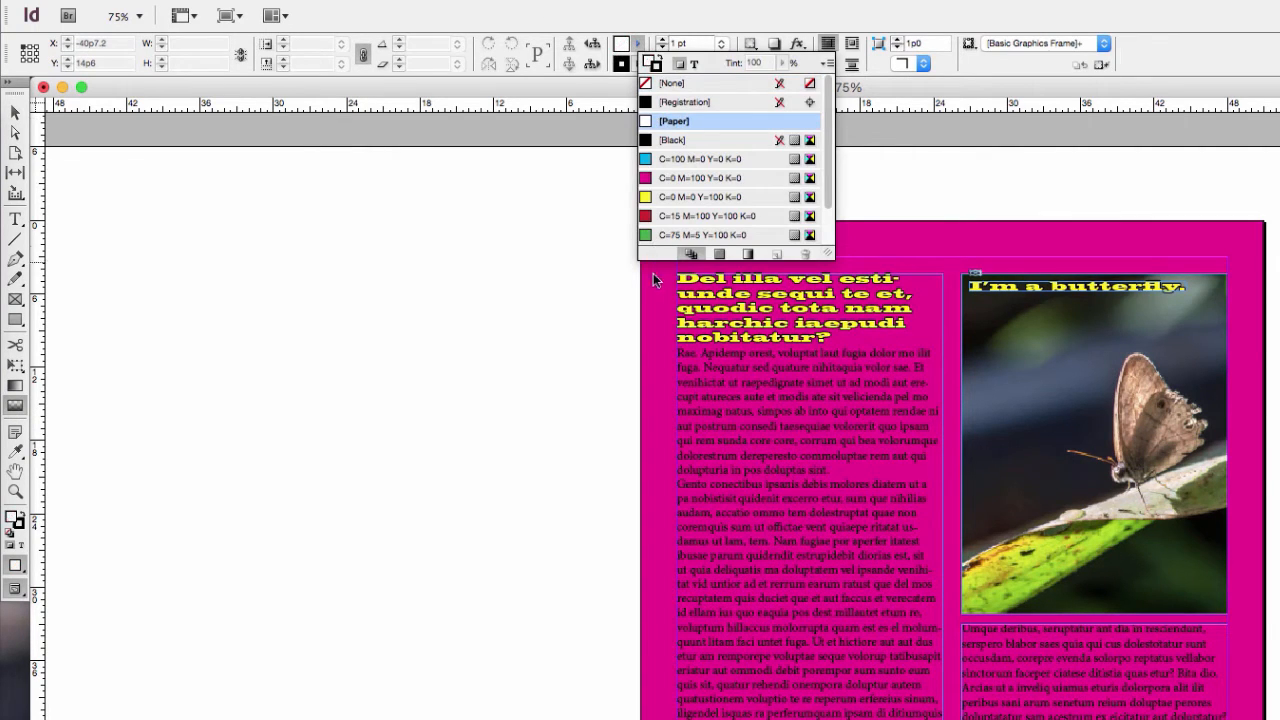
pyautogui.moveTo(651, 280); pyautogui.dragTo(660, 715)
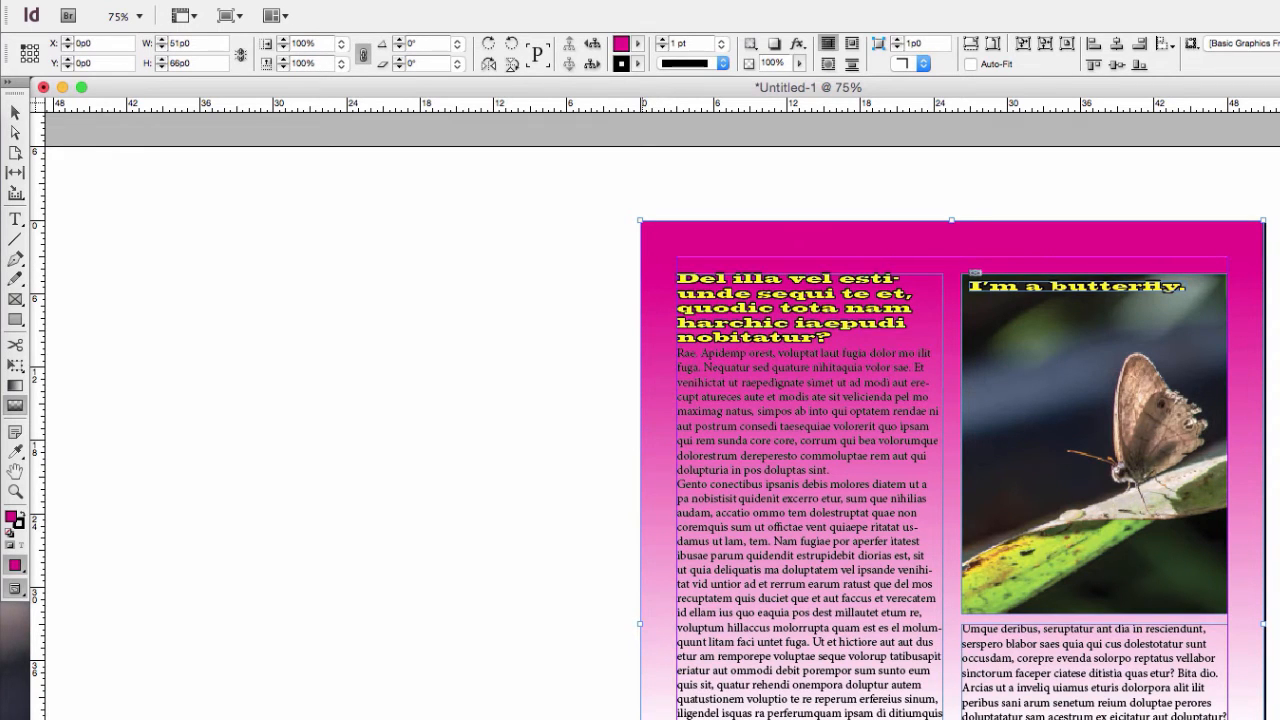
pyautogui.press('super+z')
pyautogui.moveTo(657, 705); pyautogui.dragTo(651, 217)
pyautogui.press('super+z')
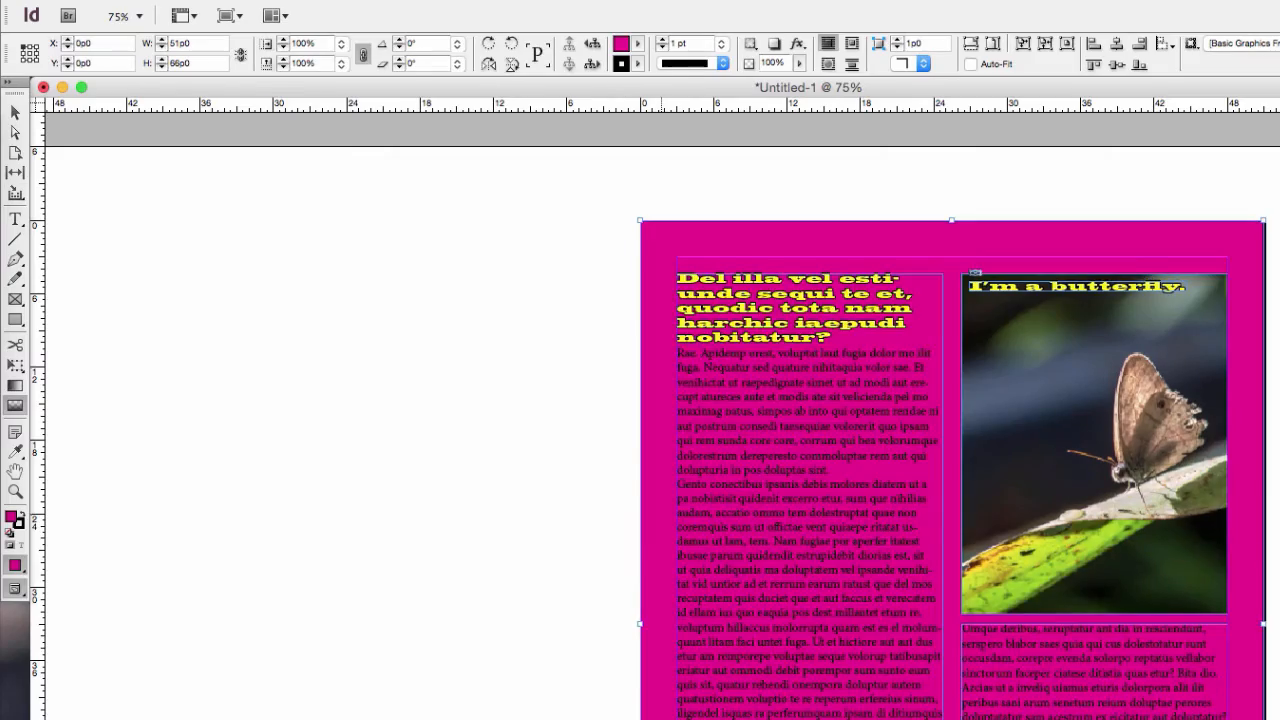
# - Apply a gradient feather to the magenta rectangle, fading it out upward from the page's bottom edge to just below mid-page
pyautogui.moveTo(551, 675); pyautogui.dragTo(546, 418)
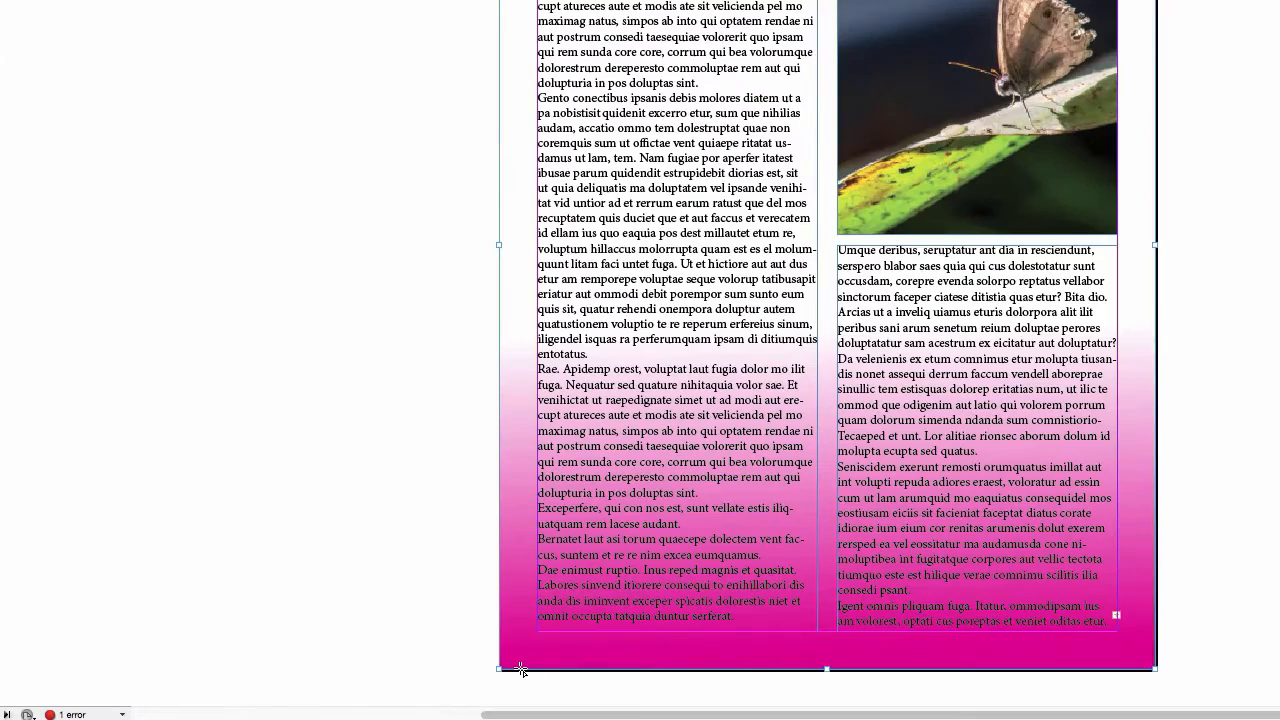
pyautogui.moveTo(521, 600); pyautogui.dragTo(521, 425)
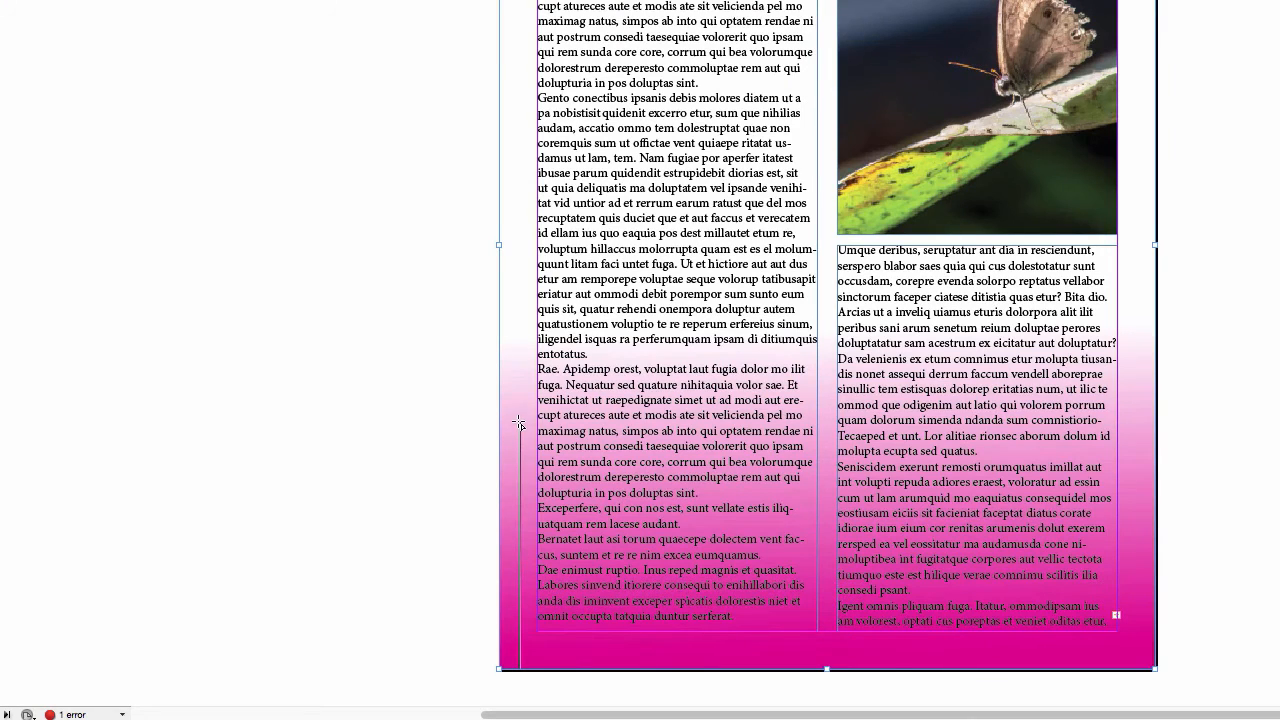
pyautogui.moveTo(513, 421); pyautogui.dragTo(505, 344)
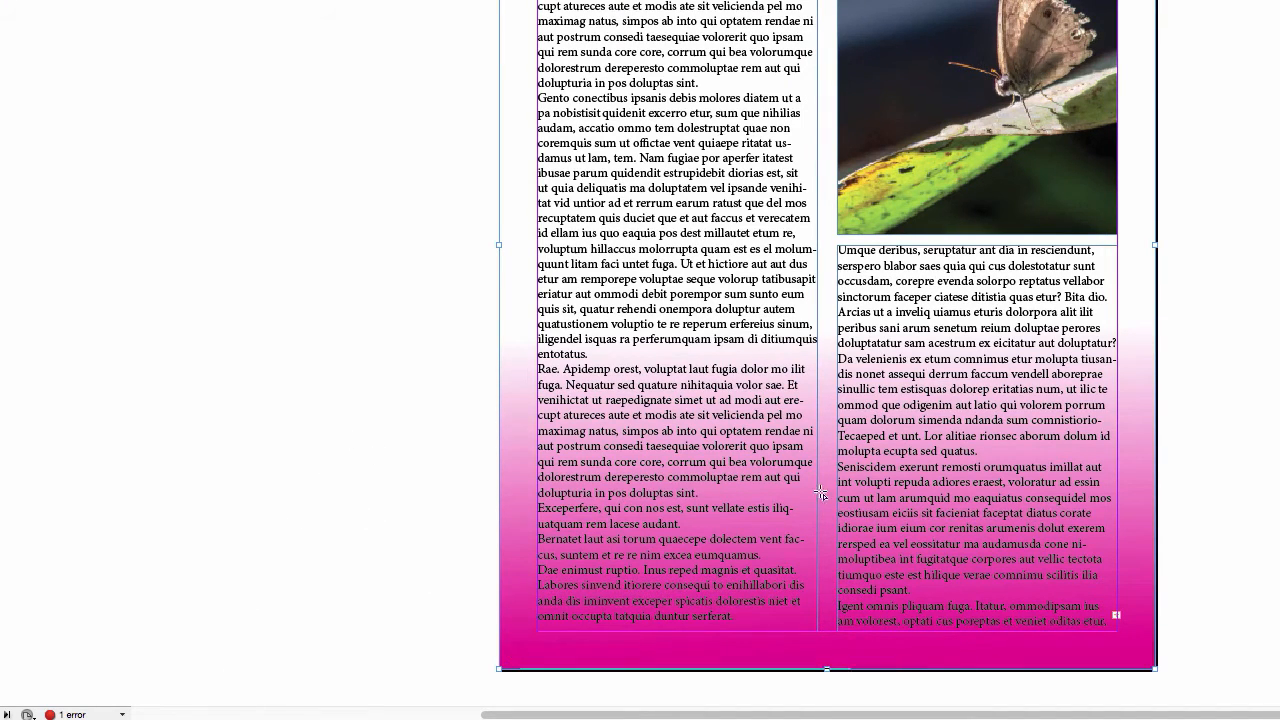
# - Reapply the magenta rectangle's gradient feather from the page's bottom edge, fading it out upward over roughly the lower quarter of the page
pyautogui.moveTo(520, 668); pyautogui.dragTo(566, 338)
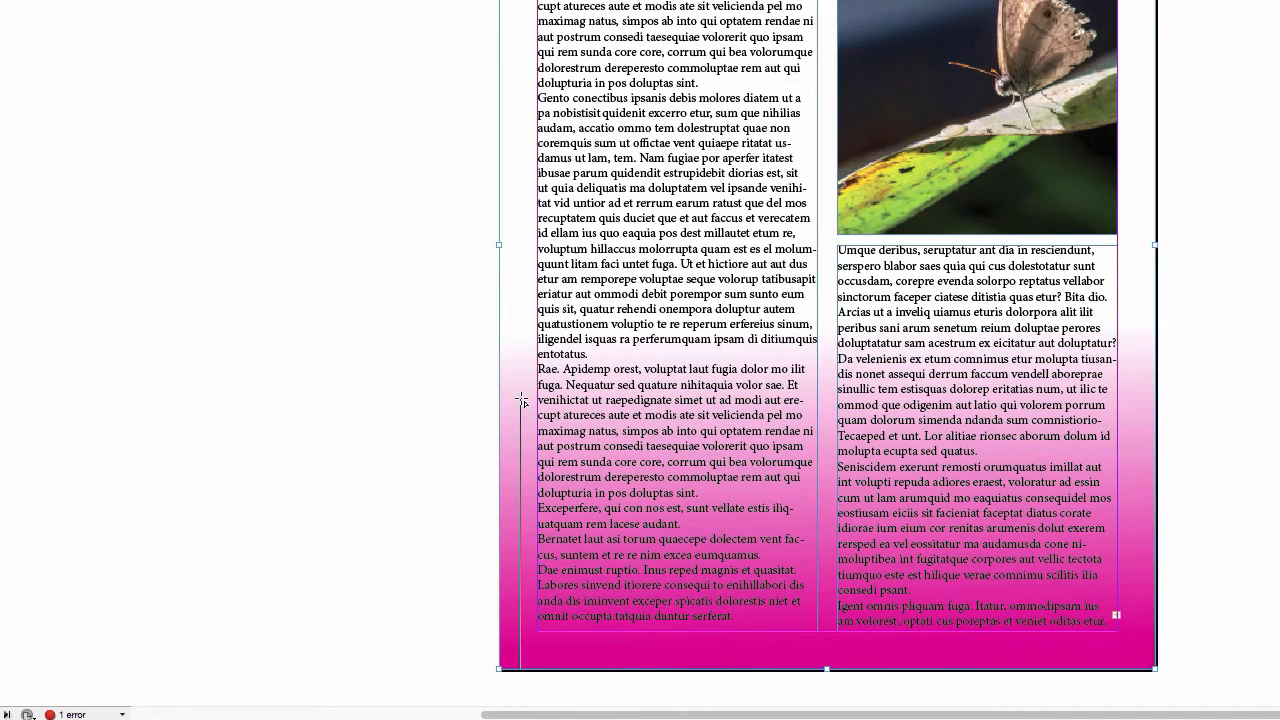
pyautogui.moveTo(521, 400); pyautogui.dragTo(516, 443)
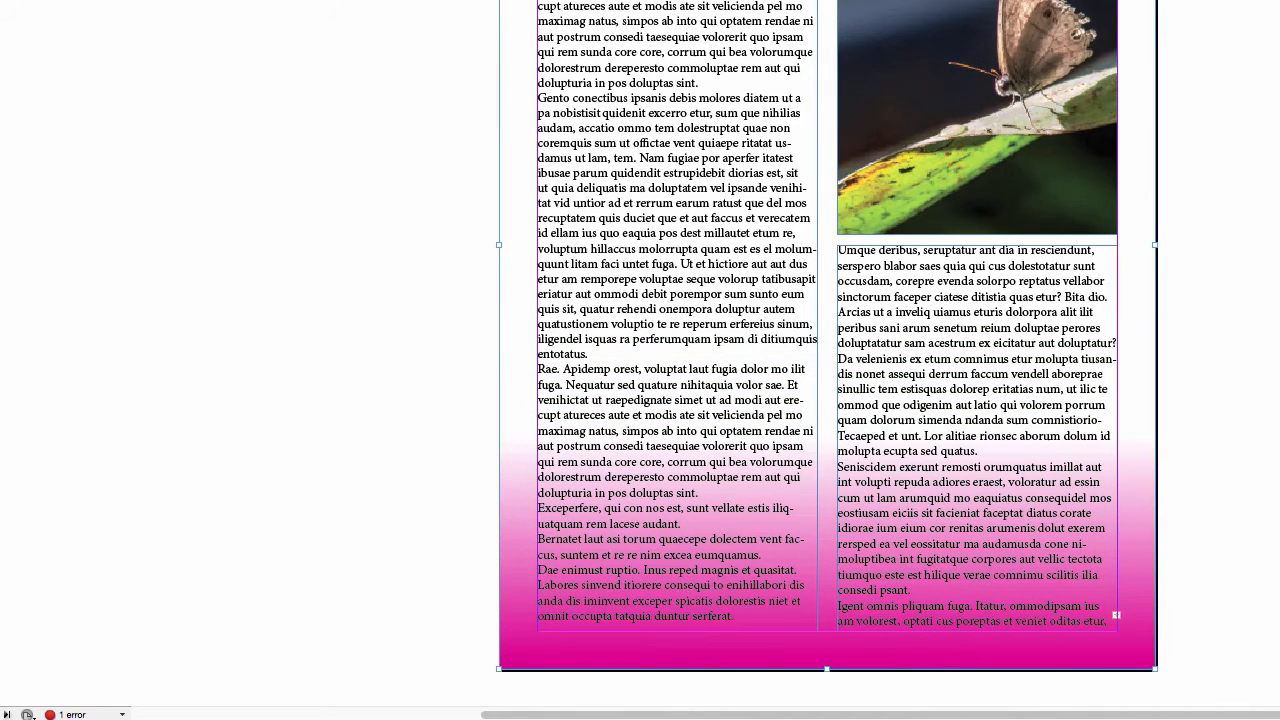
# - Shorten both text columns on page 1 from below so they end at the same height, above the strong magenta area
pyautogui.click(691, 468)
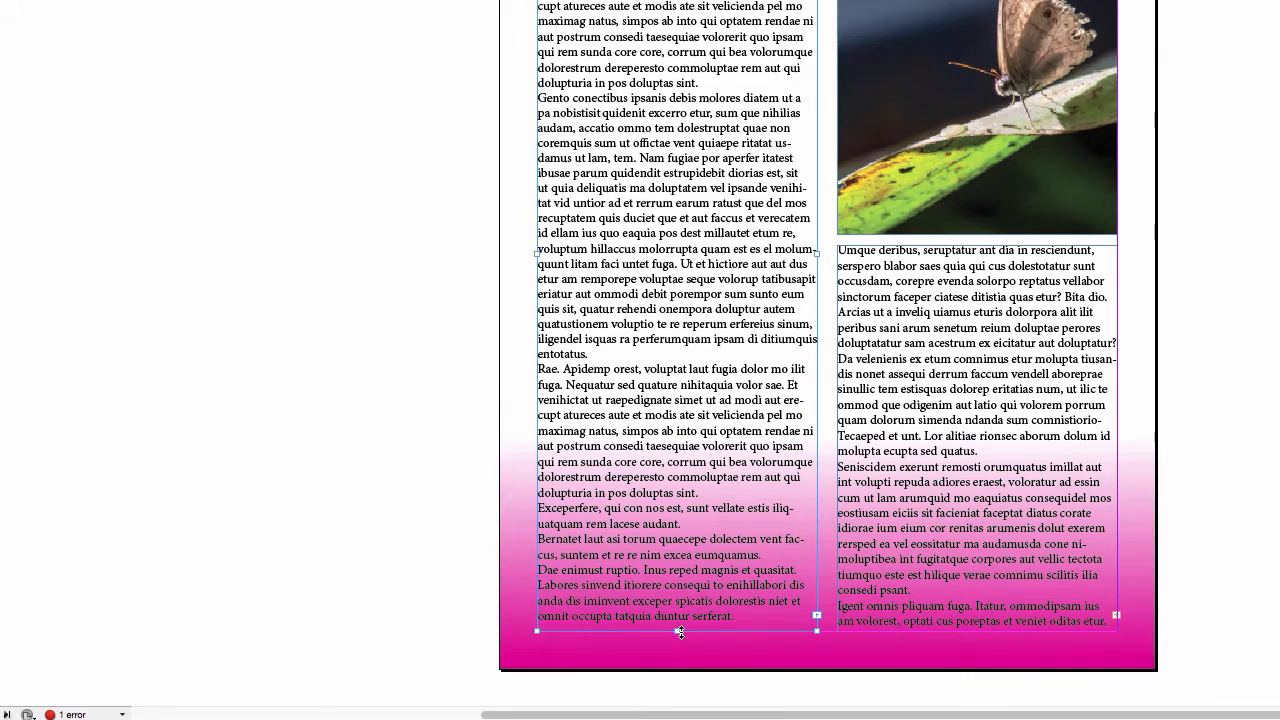
pyautogui.moveTo(679, 631); pyautogui.dragTo(680, 521)
pyautogui.click(920, 430)
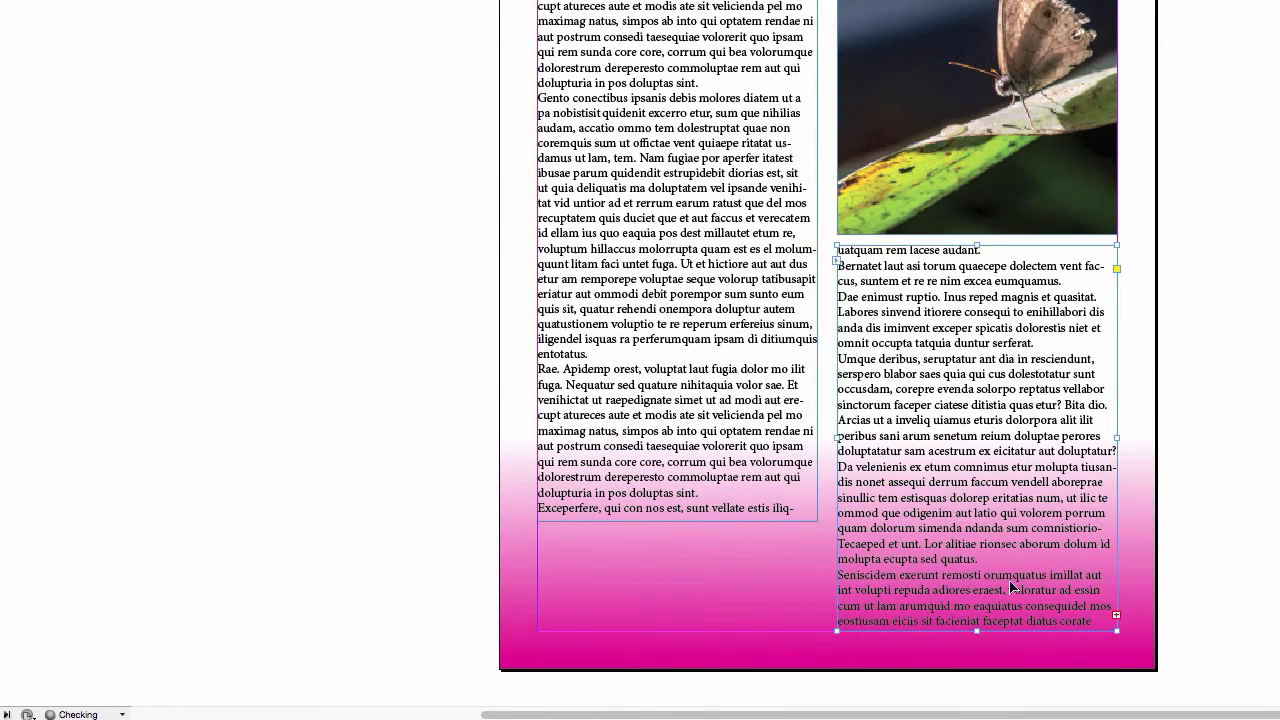
pyautogui.moveTo(978, 633); pyautogui.dragTo(978, 521)
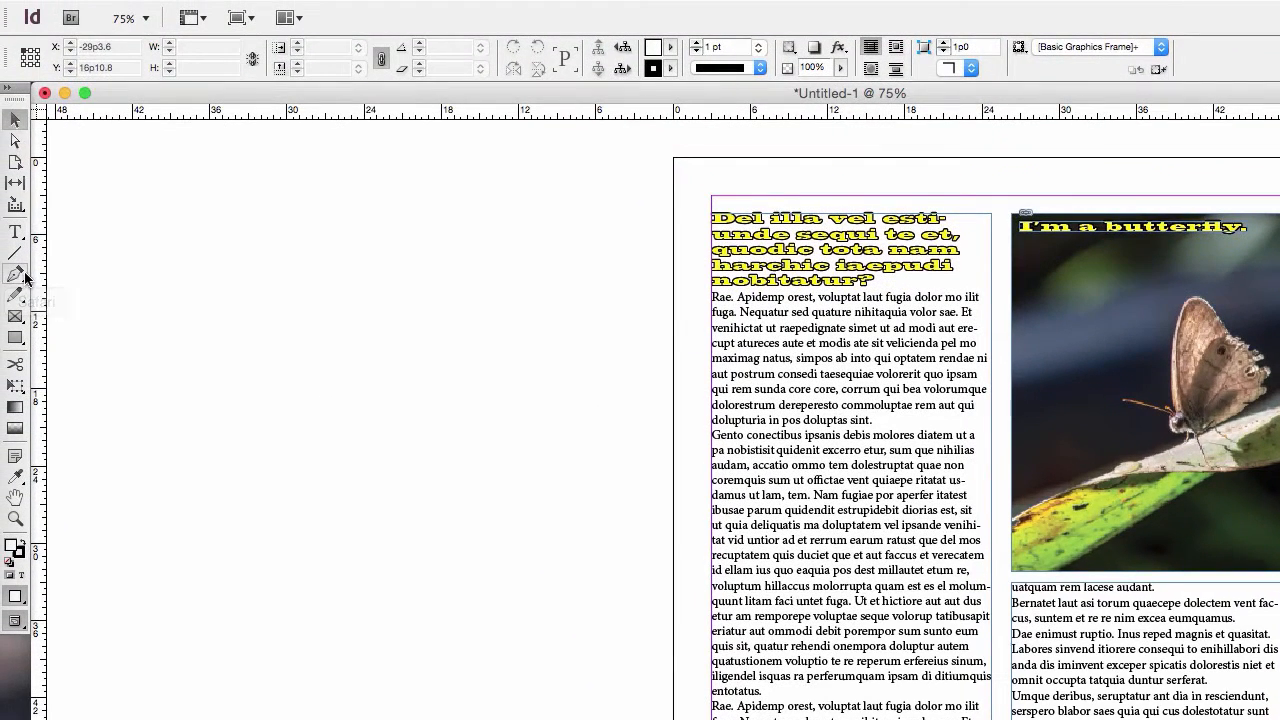
# - Try the Pen tool by drawing a looping five-point curve on the pasteboard beside page 1, and delete it
pyautogui.click(18, 275)
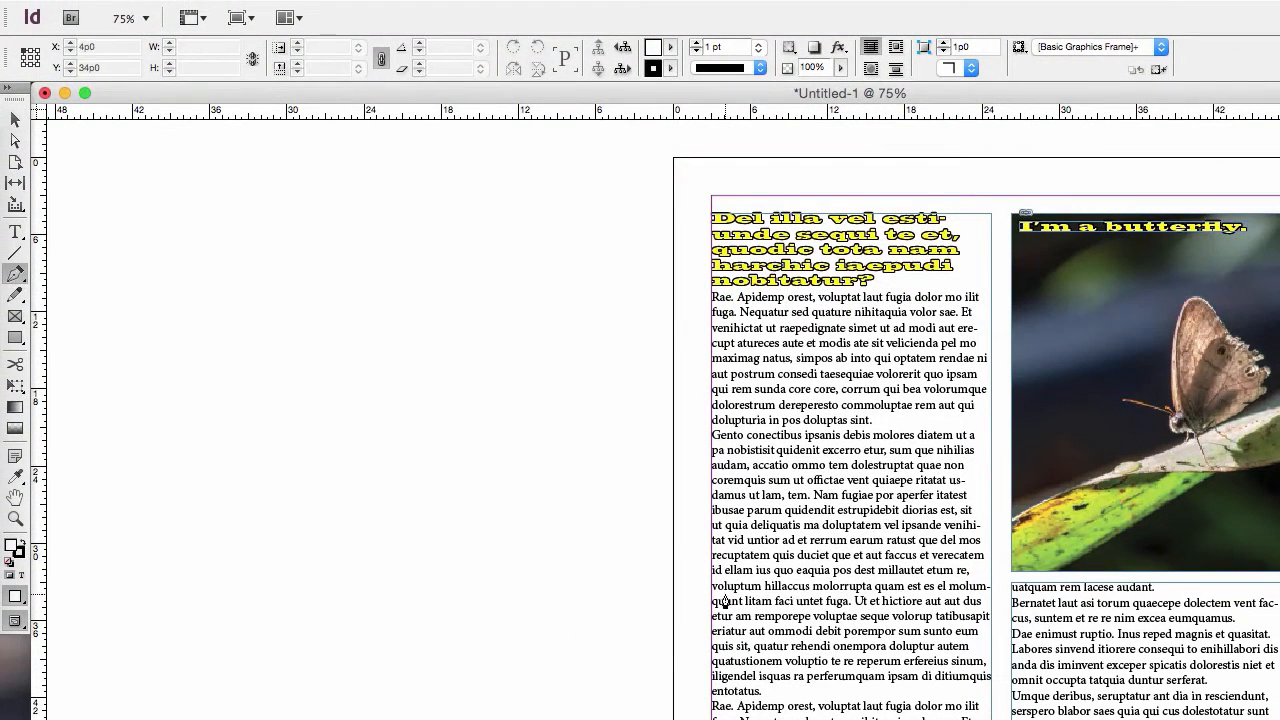
pyautogui.click(491, 566)
pyautogui.moveTo(530, 473); pyautogui.dragTo(631, 566)
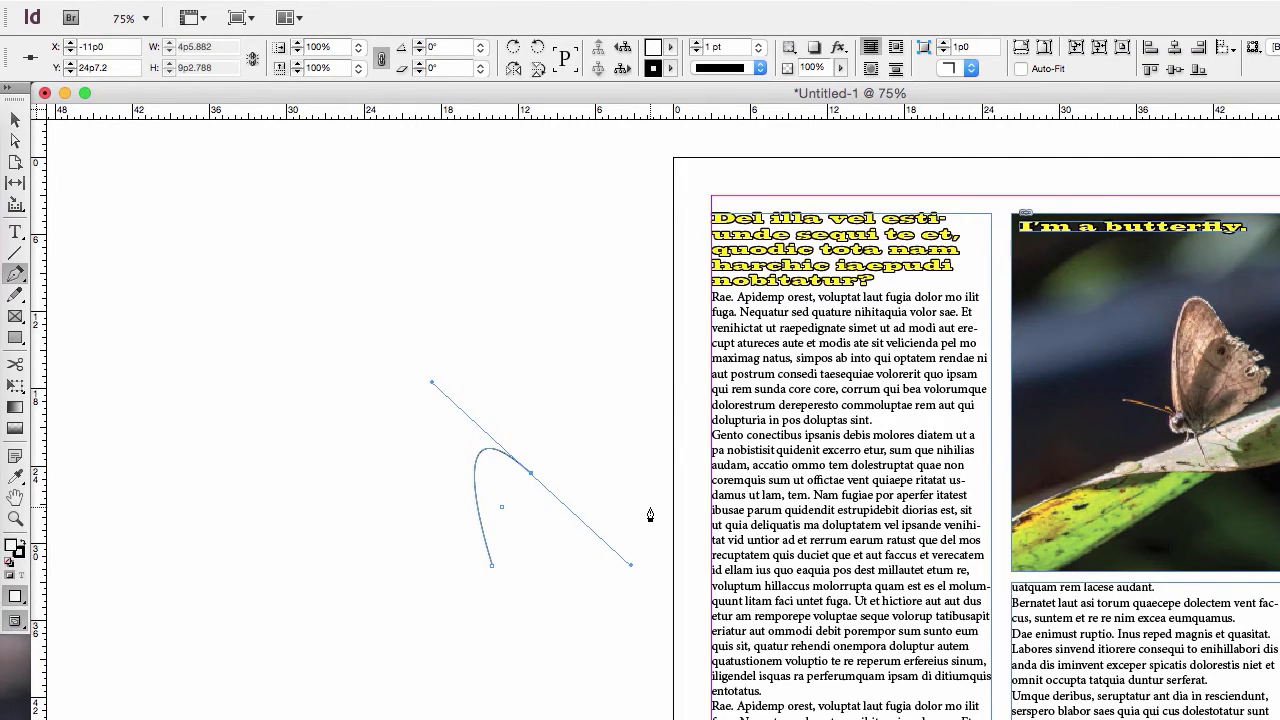
pyautogui.moveTo(649, 500); pyautogui.dragTo(667, 384)
pyautogui.moveTo(588, 339); pyautogui.dragTo(564, 414)
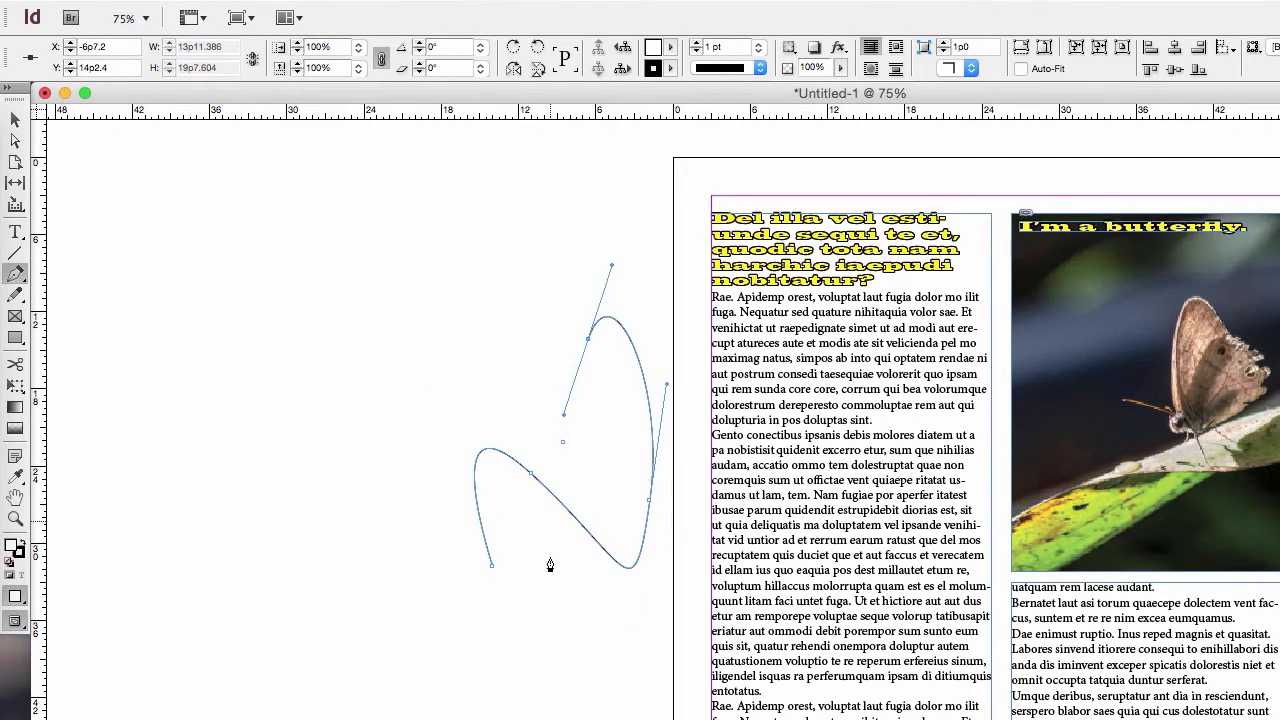
pyautogui.moveTo(577, 673); pyautogui.dragTo(672, 681)
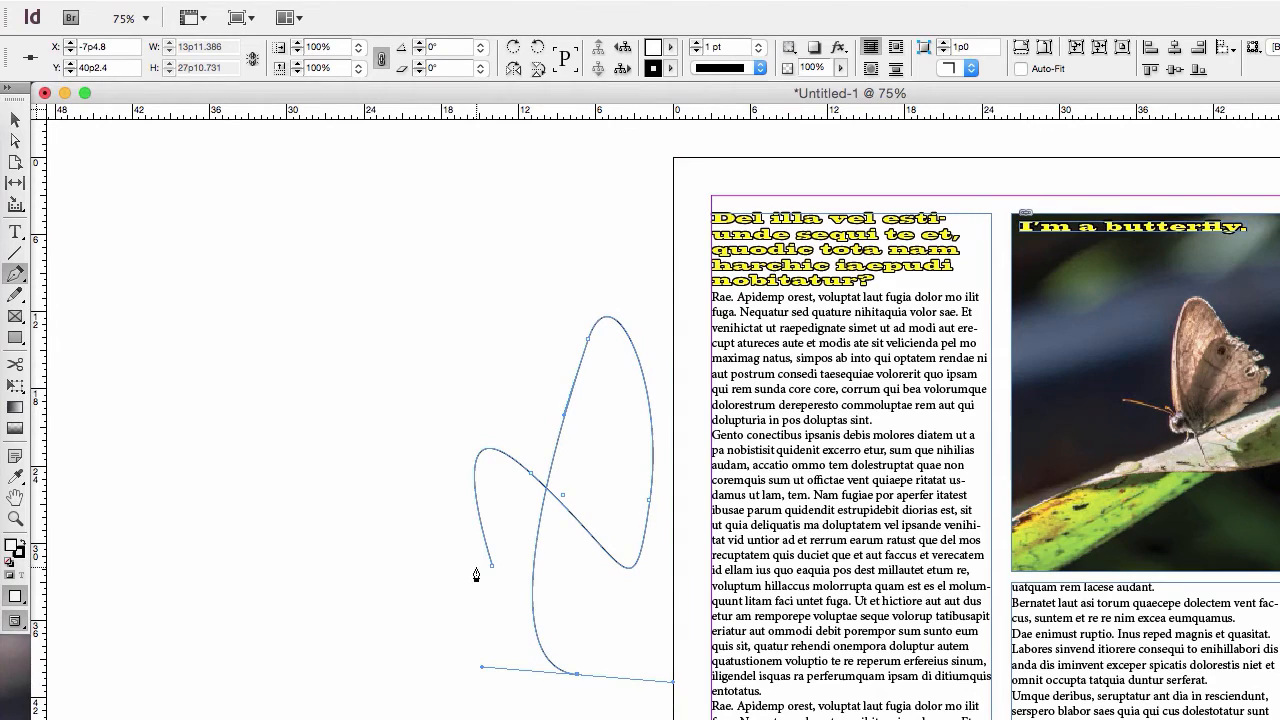
pyautogui.press('v')
pyautogui.press('Delete')
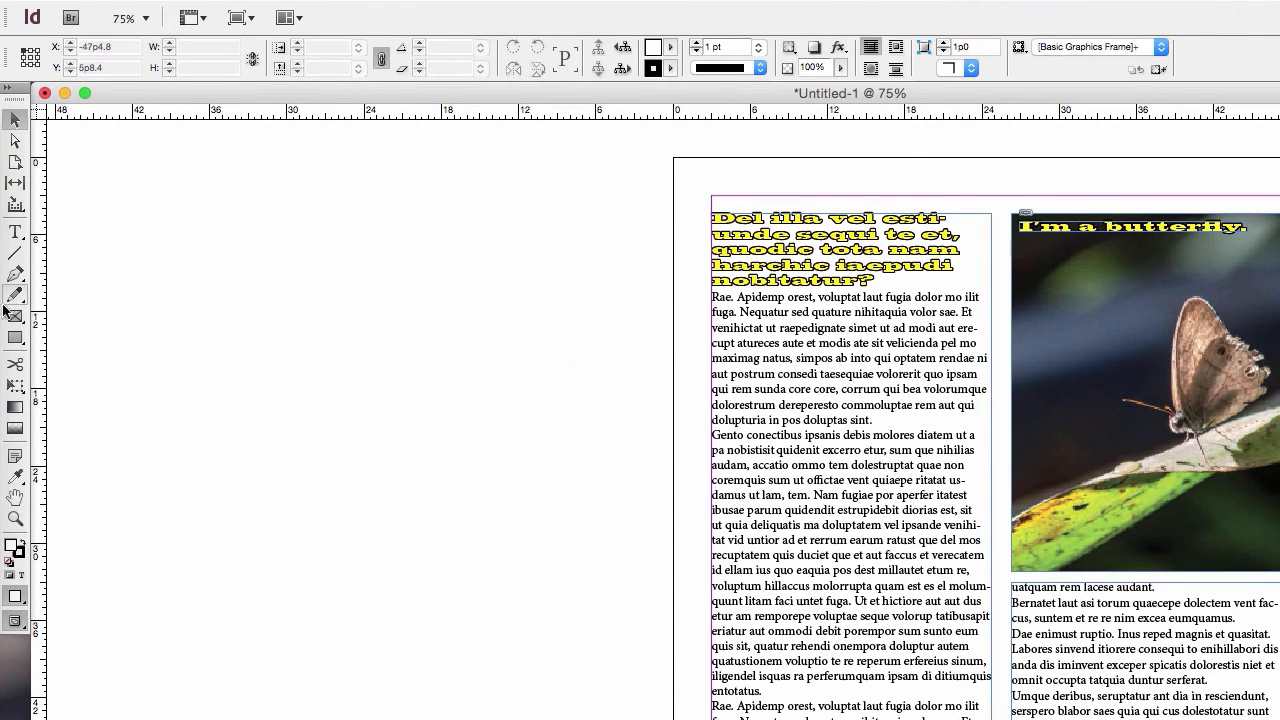
# - Draw a curved path about 5p7 by 8p3 on the photo beside the butterfly with the Pen tool and remove its fill
pyautogui.click(15, 273)
pyautogui.click(1060, 253)
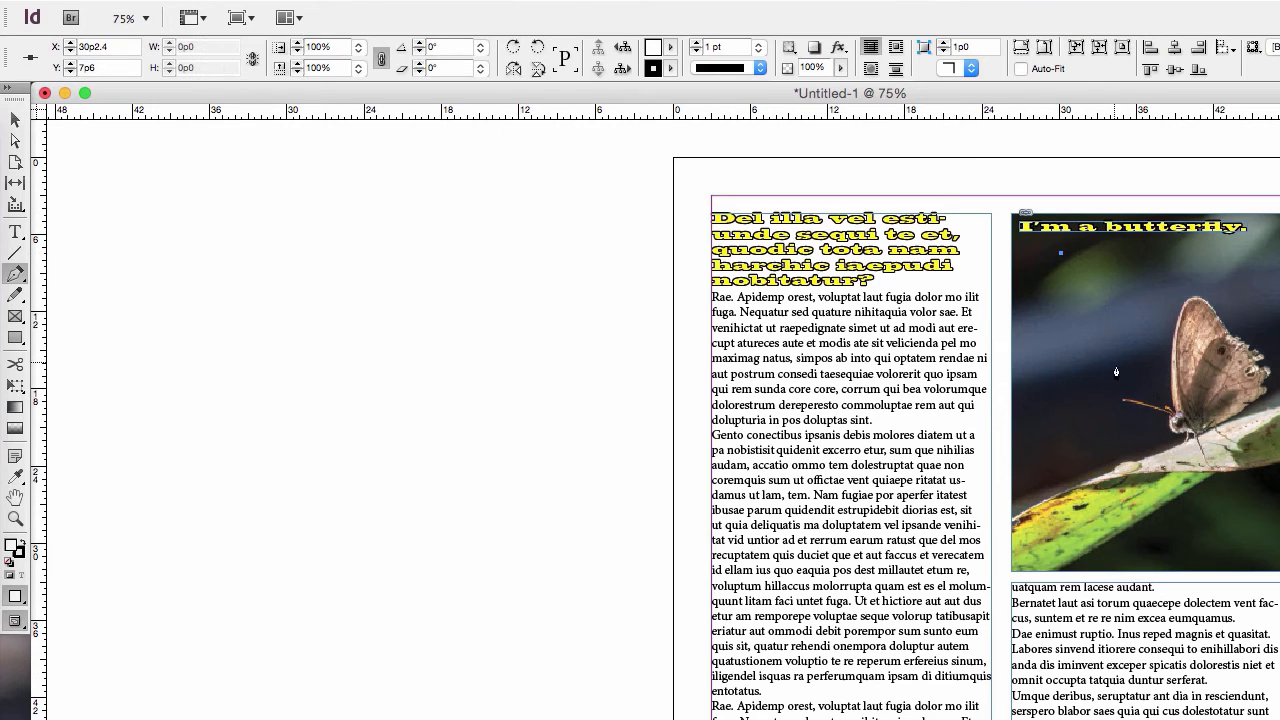
pyautogui.moveTo(1113, 358); pyautogui.dragTo(1236, 375)
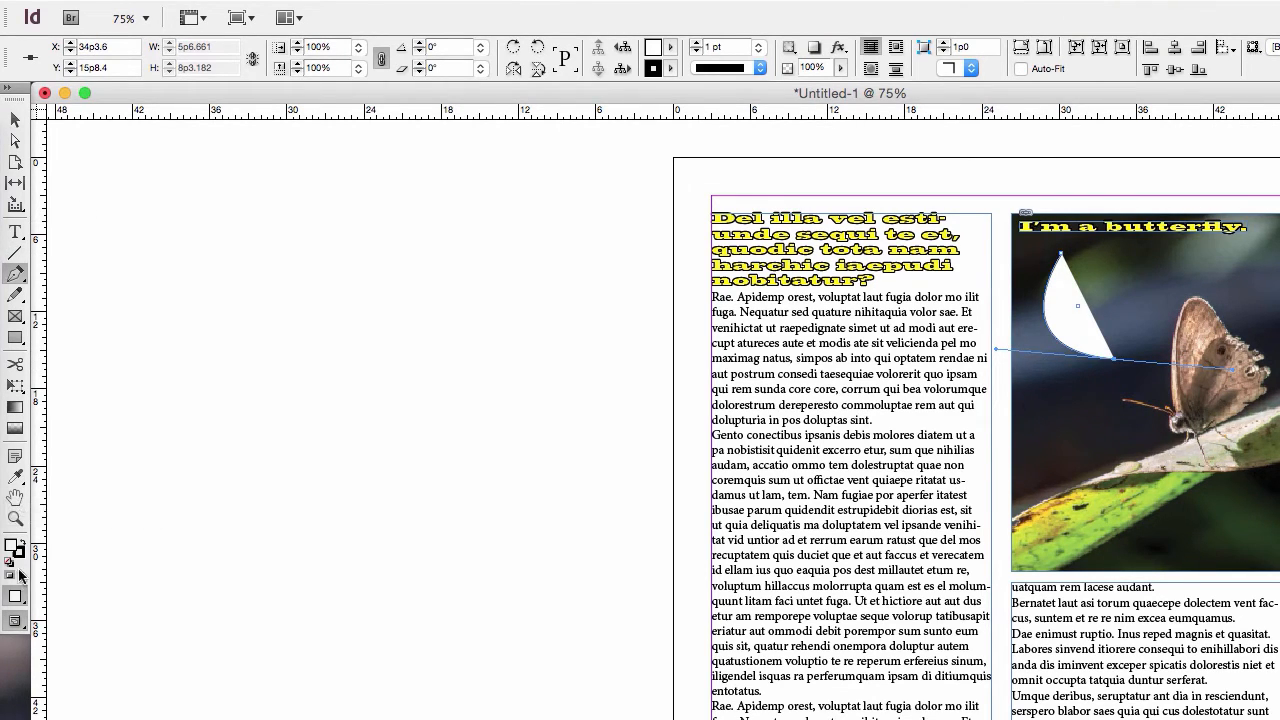
pyautogui.doubleClick(14, 547)
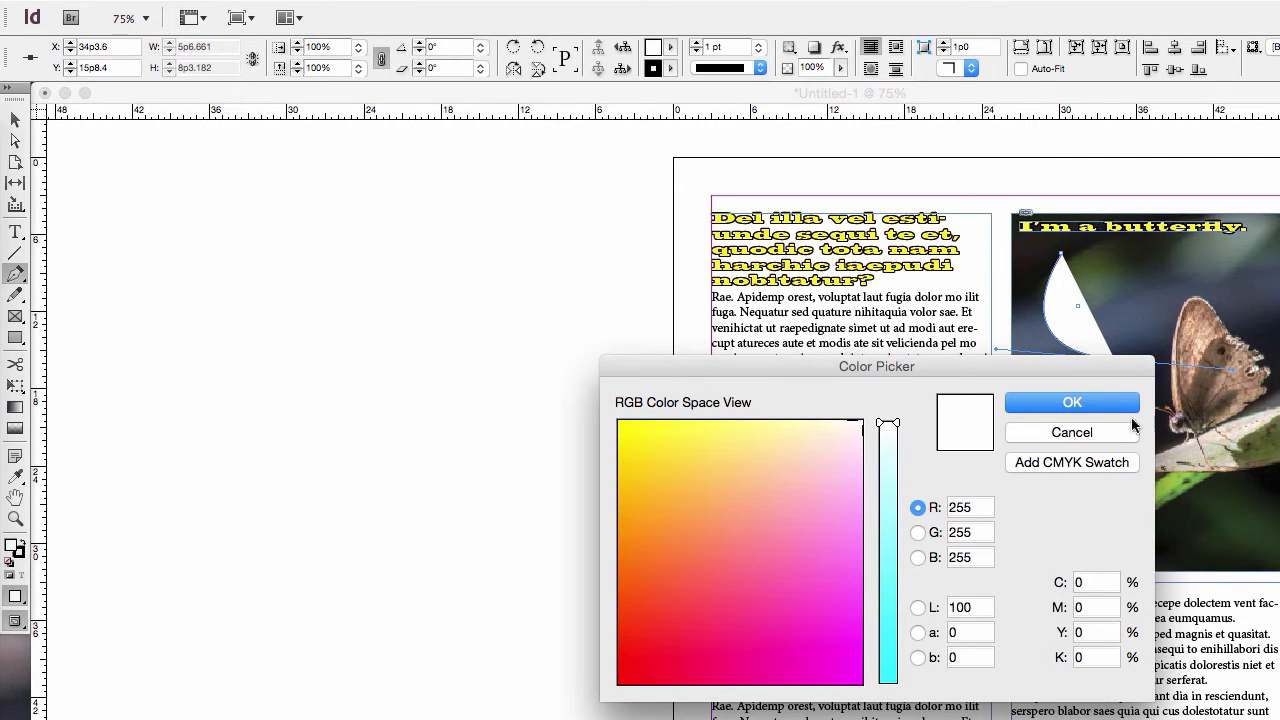
pyautogui.click(1071, 432)
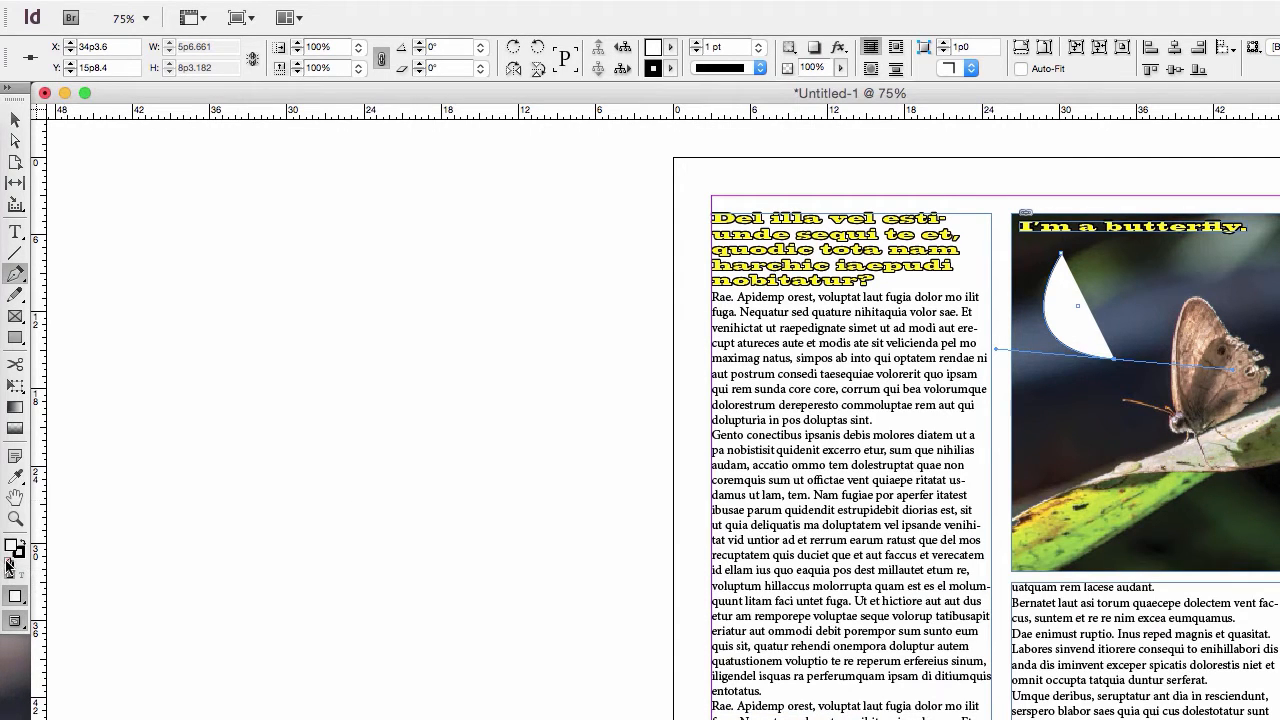
pyautogui.click(8, 565)
# - Give the curve on the photo a green stroke with a weight of 11 pt
pyautogui.doubleClick(18, 553)
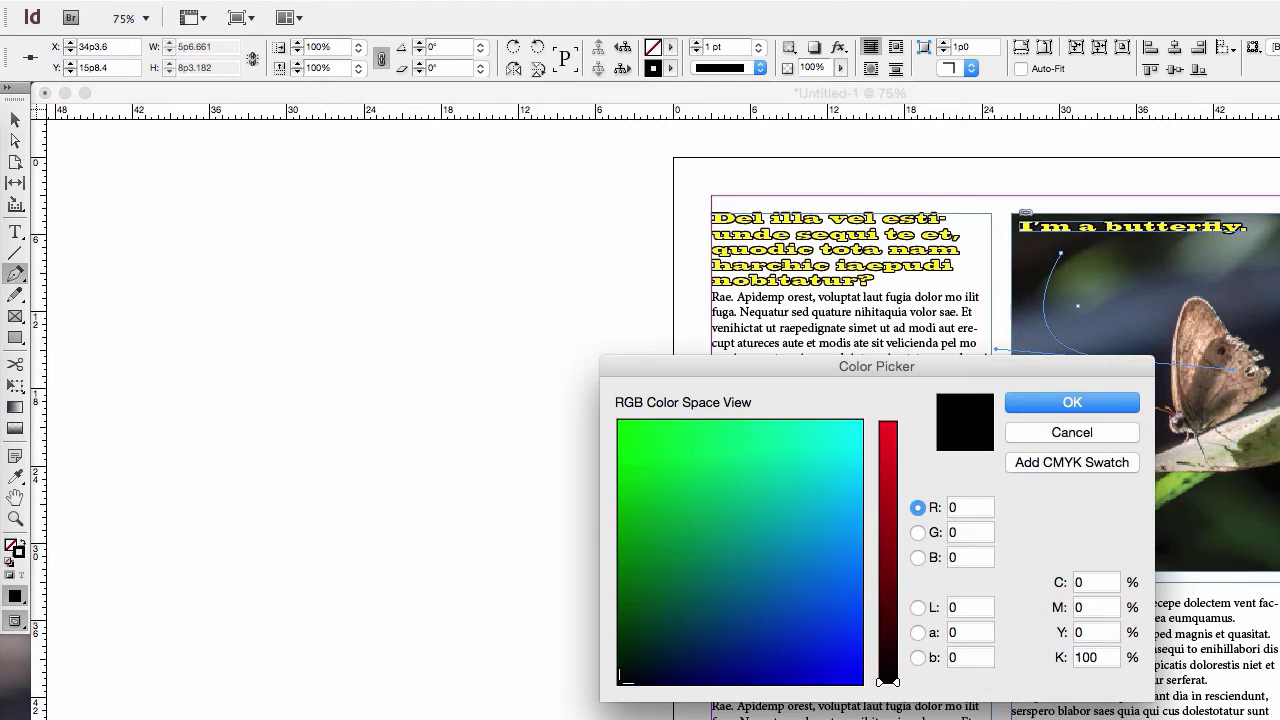
pyautogui.moveTo(779, 476); pyautogui.dragTo(600, 387)
pyautogui.click(1071, 402)
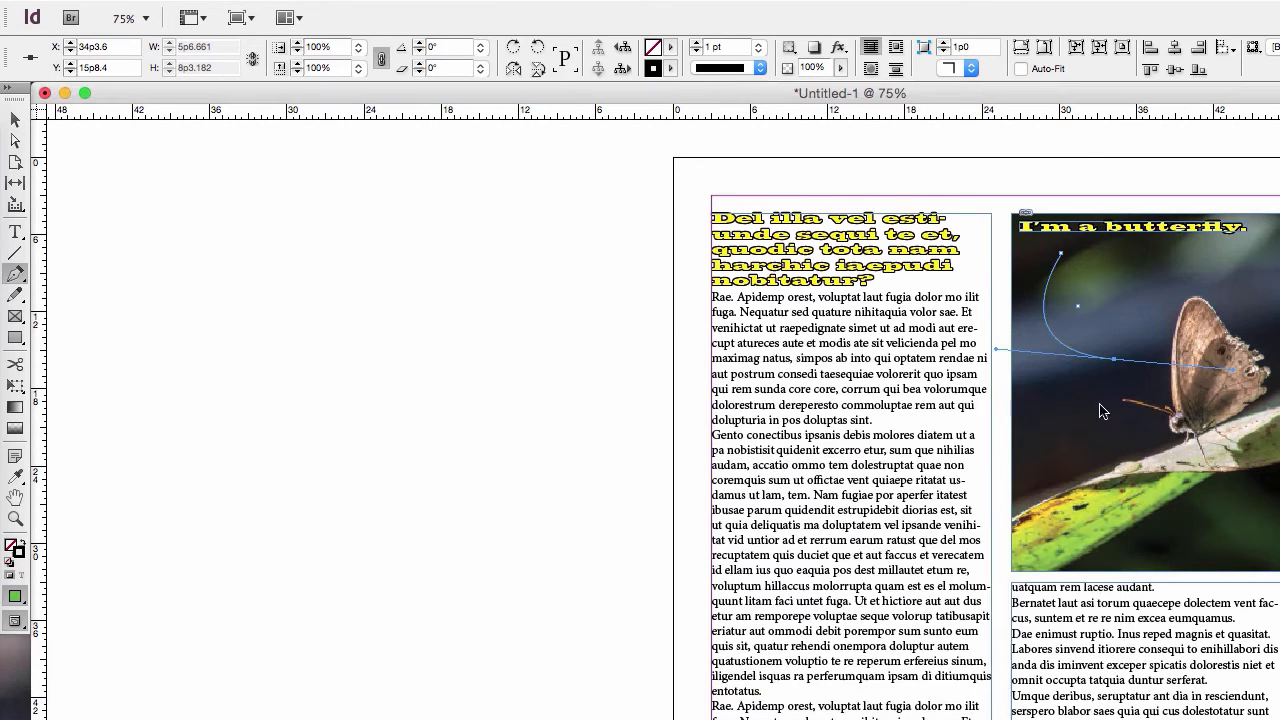
pyautogui.click(696, 45)
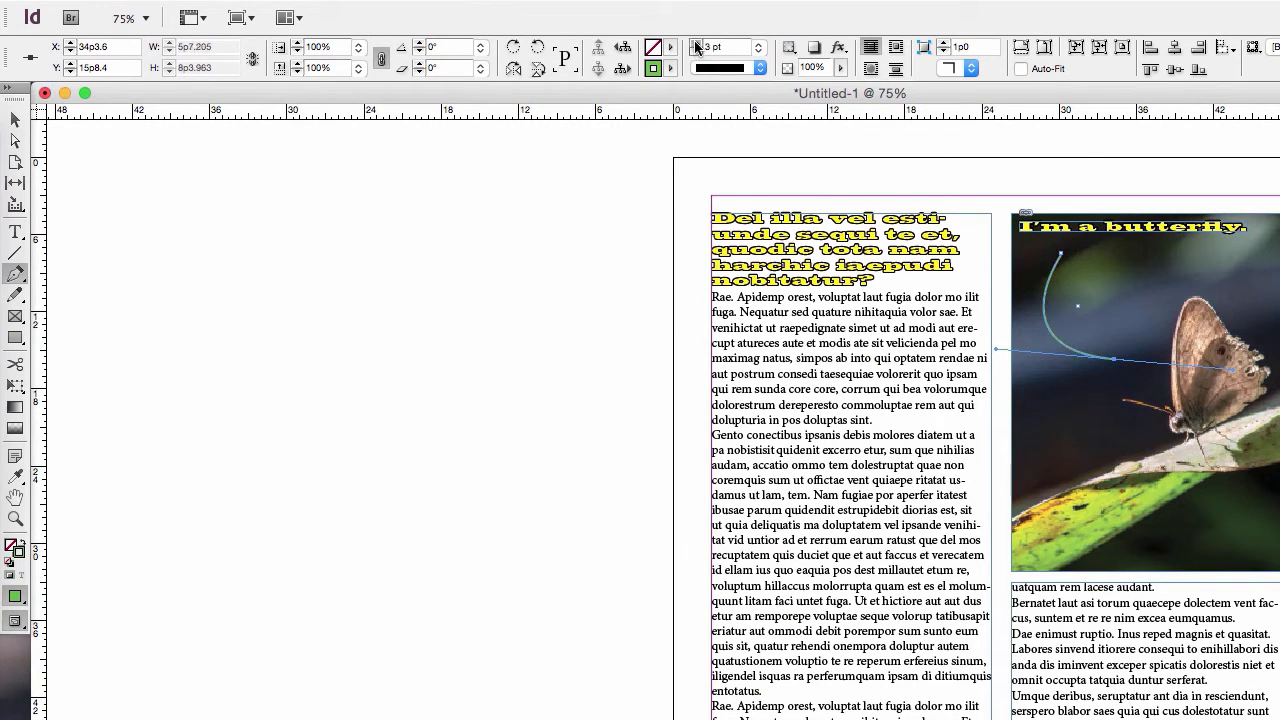
# - Try the Dotted and Dashed (4 and 4) stroke types on the green curve
pyautogui.click(760, 68)
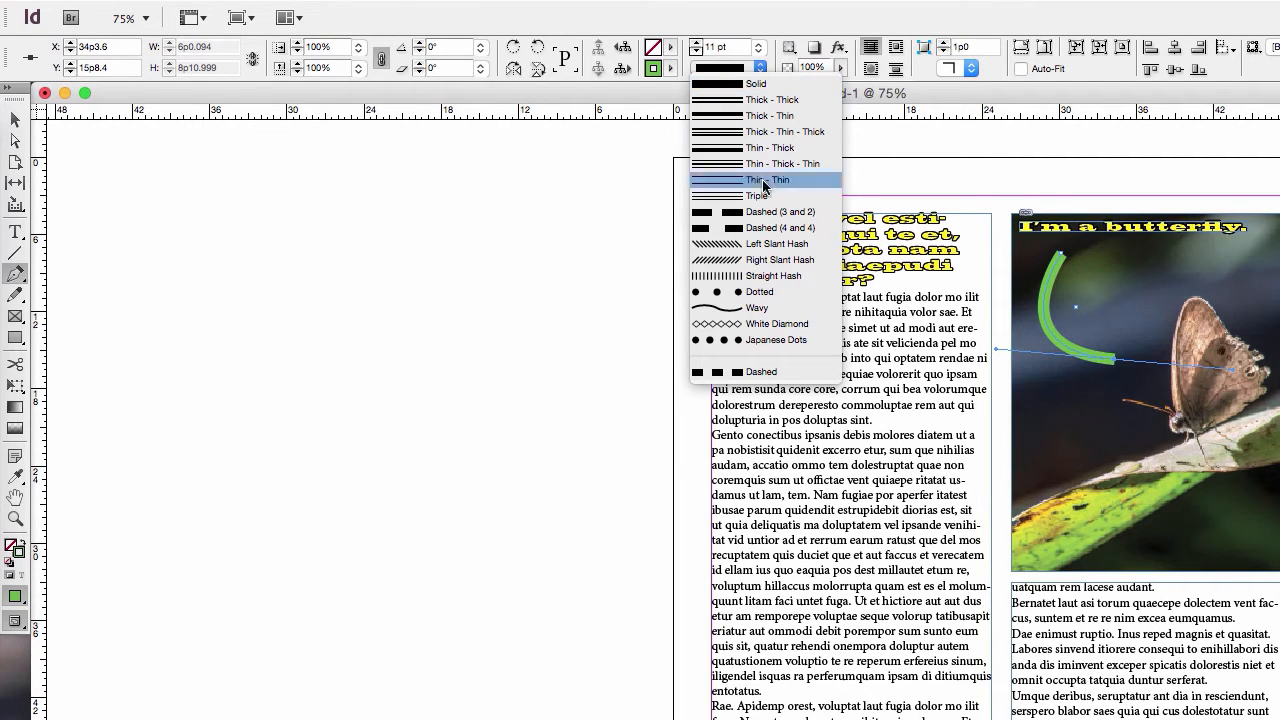
pyautogui.click(786, 293)
pyautogui.click(758, 68)
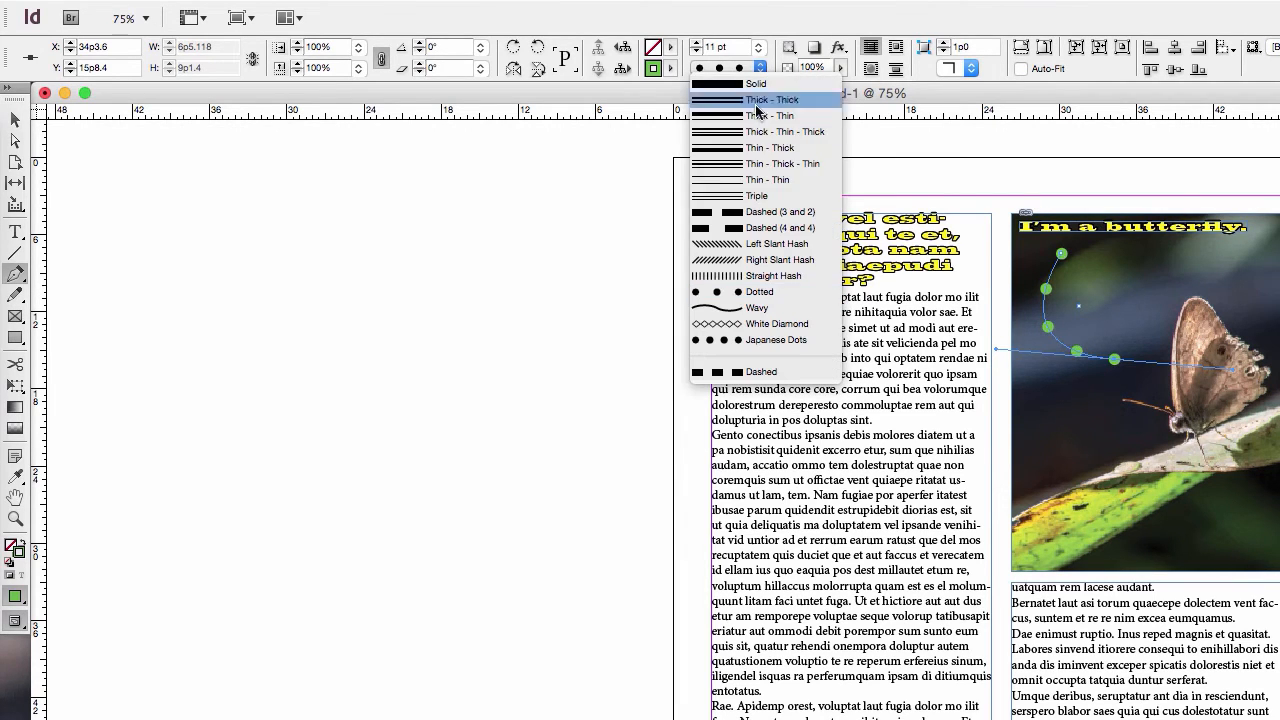
pyautogui.click(755, 229)
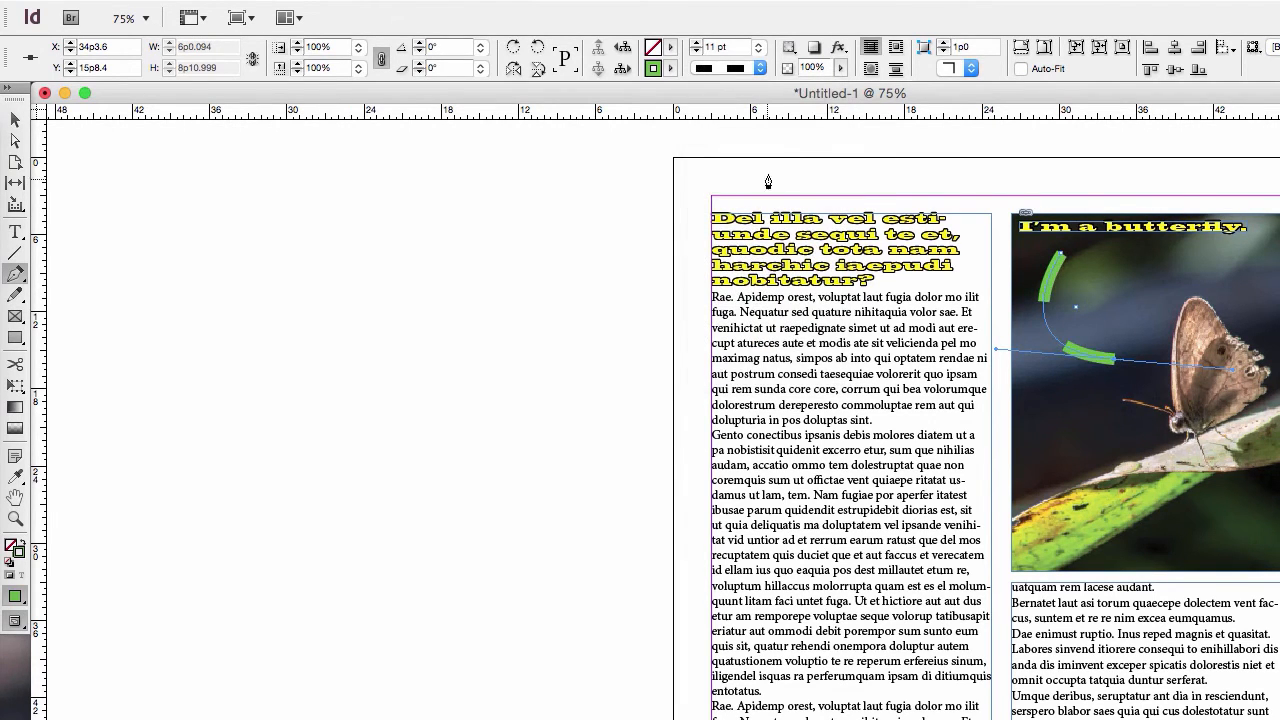
# - Set the green curve's stroke type to Dashed (3 and 2) and its weight to 7 pt
pyautogui.click(758, 68)
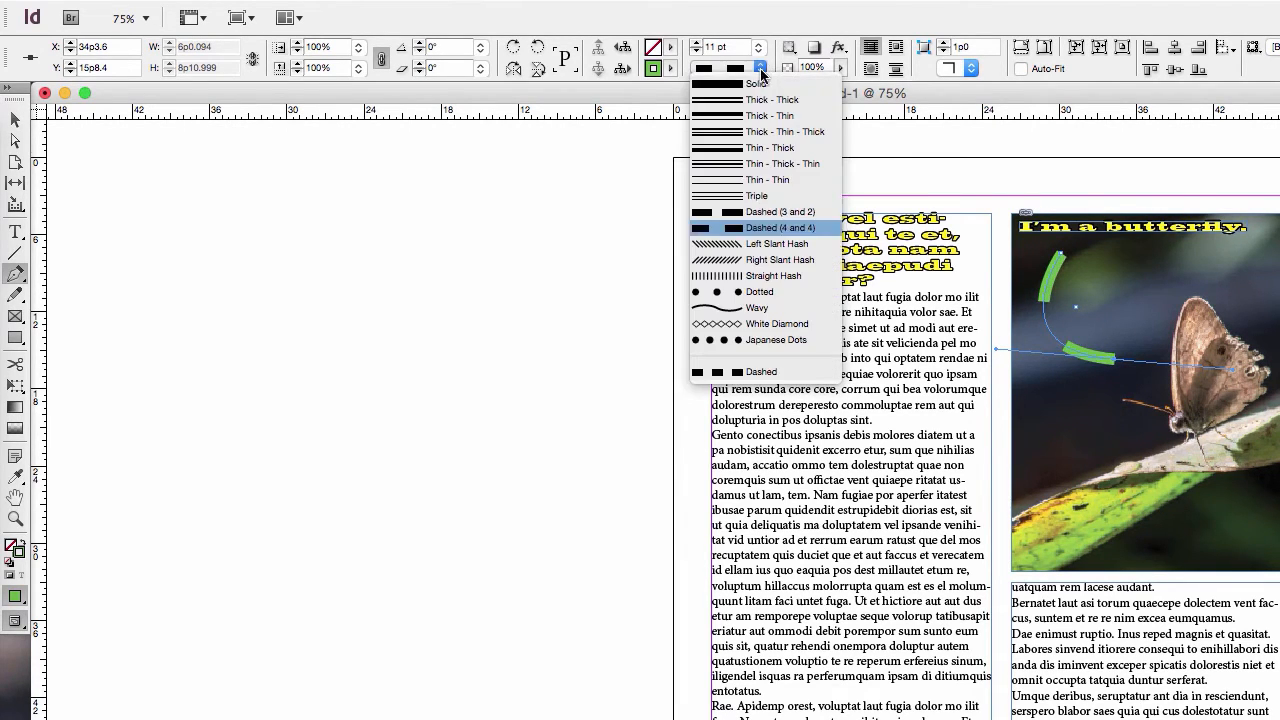
pyautogui.click(747, 211)
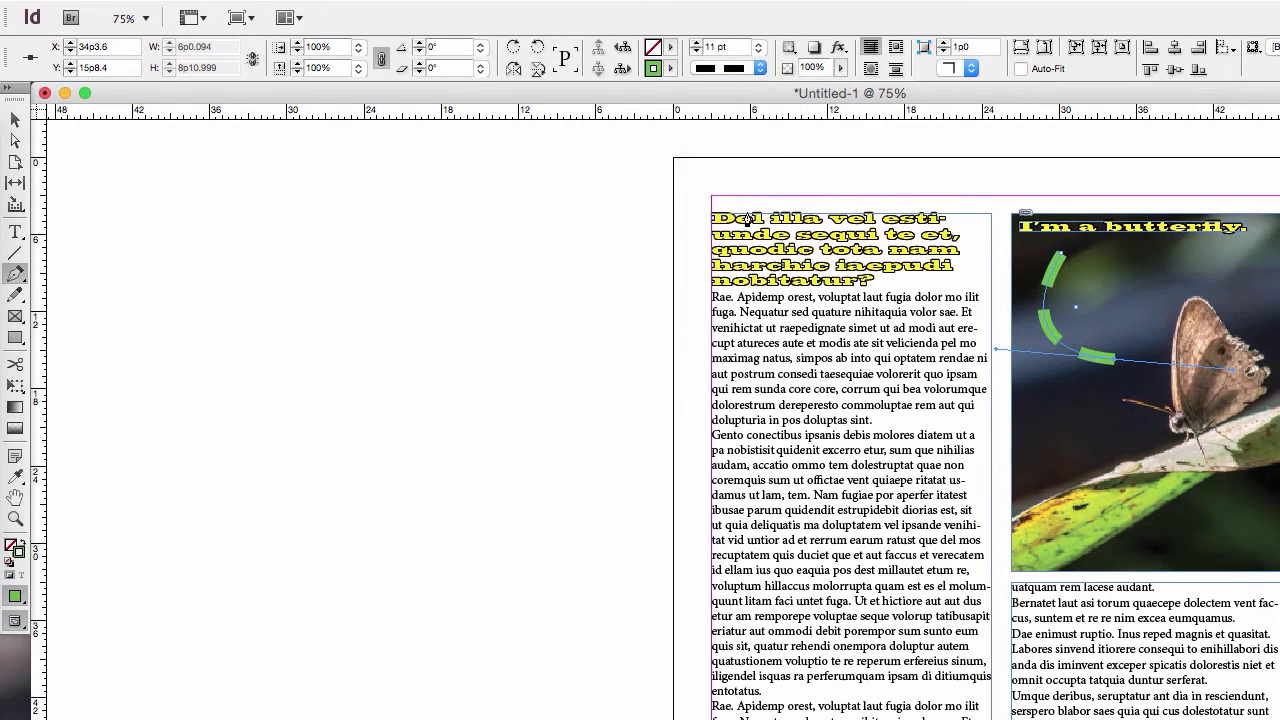
pyautogui.click(695, 52)
pyautogui.click(695, 52)
pyautogui.click(695, 52)
pyautogui.click(695, 52)
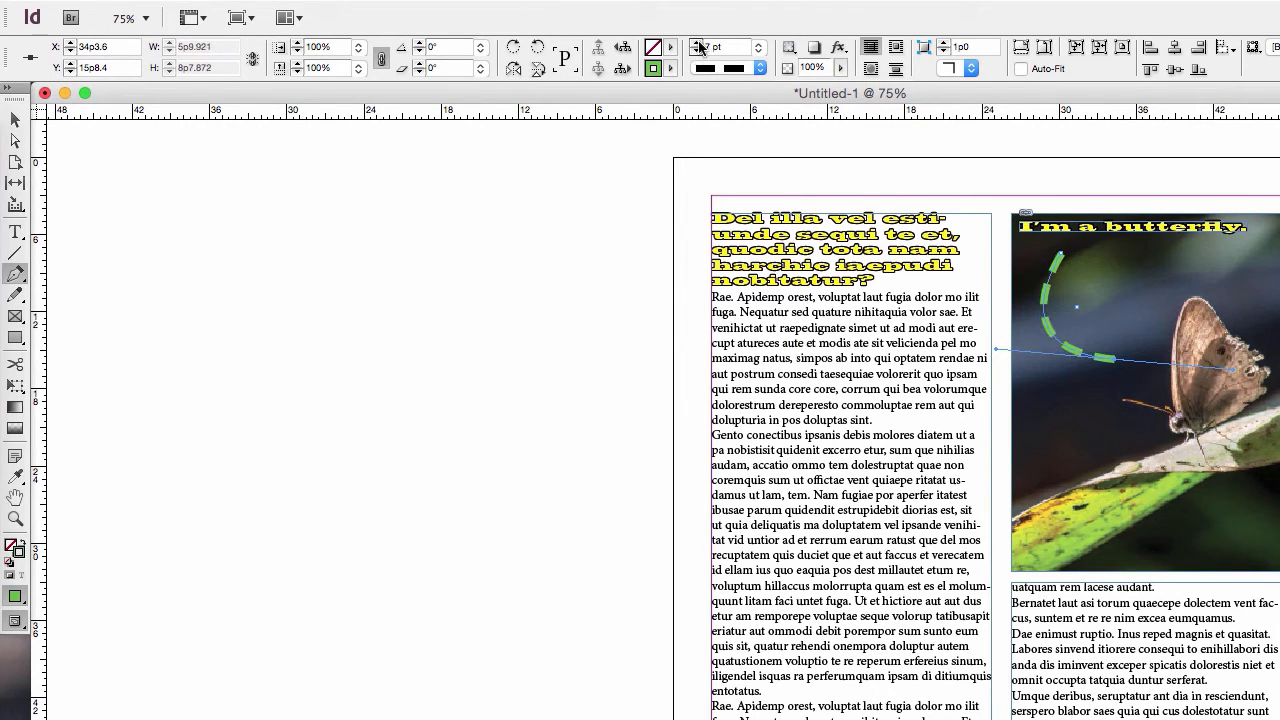
pyautogui.click(697, 52)
# - Enlarge the green dashed curve to about 8p8 by 15p10 and rotate it to -7°
pyautogui.click(12, 122)
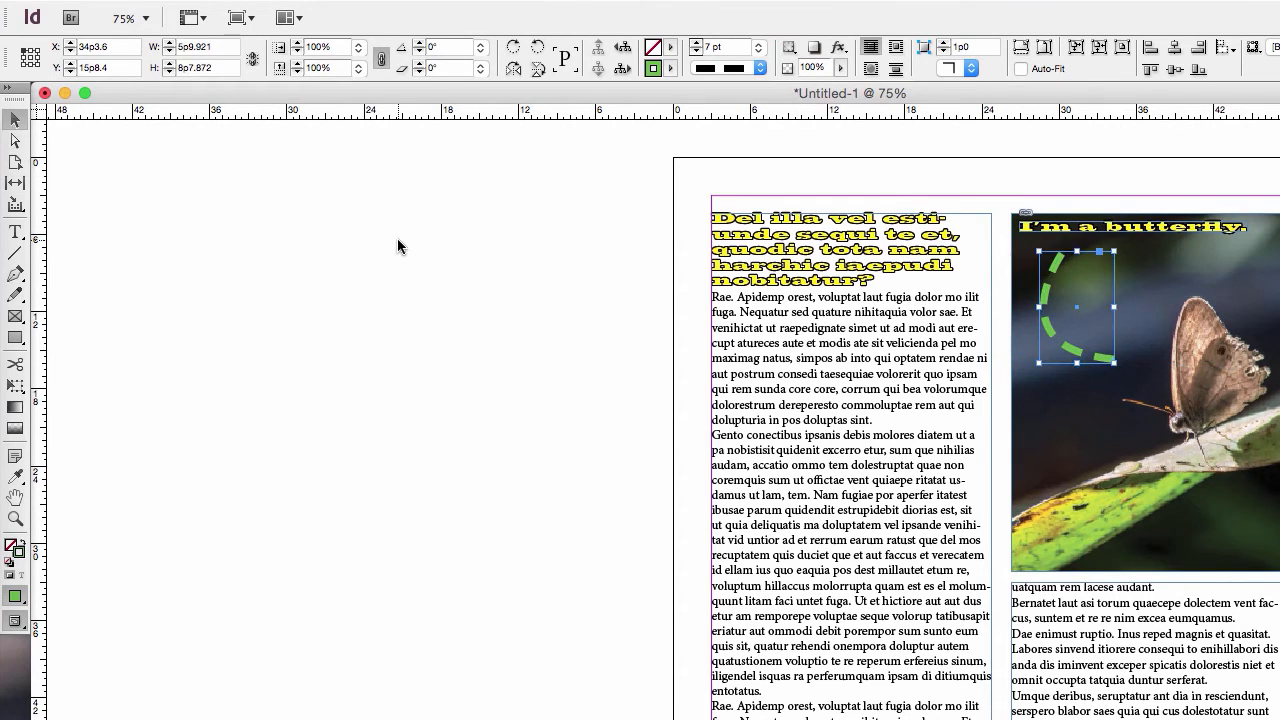
pyautogui.click(397, 242)
pyautogui.click(1114, 358)
pyautogui.moveTo(1114, 362); pyautogui.dragTo(1197, 469)
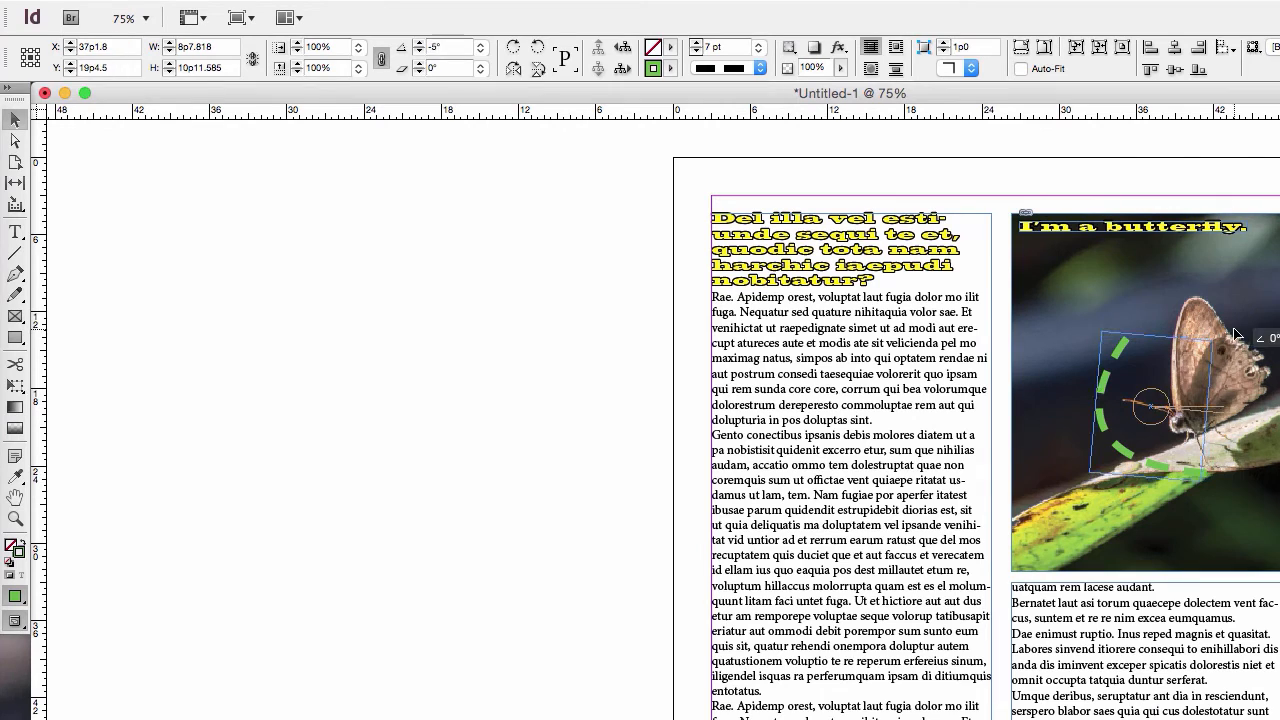
pyautogui.moveTo(1215, 335); pyautogui.dragTo(1166, 273)
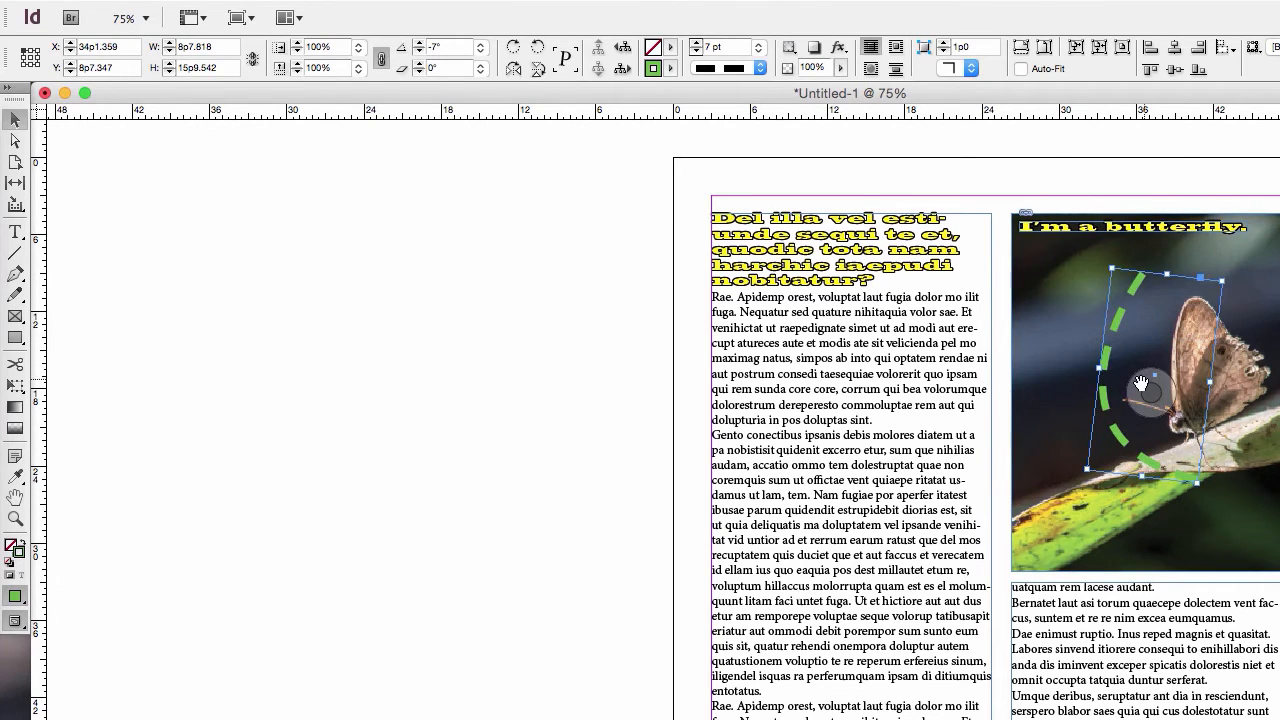
# - Move the green dashed curve onto the butterfly's wing and reduce its height to about 15p1
pyautogui.moveTo(1120, 391); pyautogui.dragTo(1176, 380)
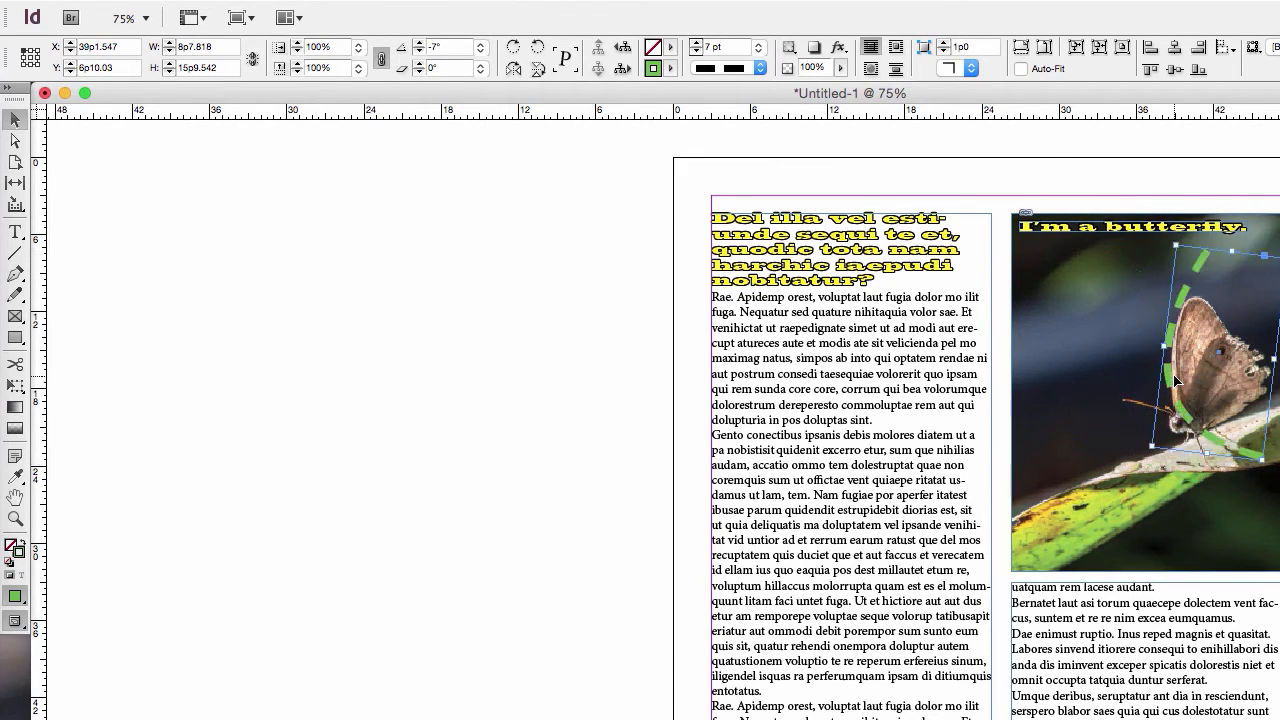
pyautogui.moveTo(1232, 251); pyautogui.dragTo(1231, 261)
pyautogui.moveTo(1175, 348); pyautogui.dragTo(1189, 353)
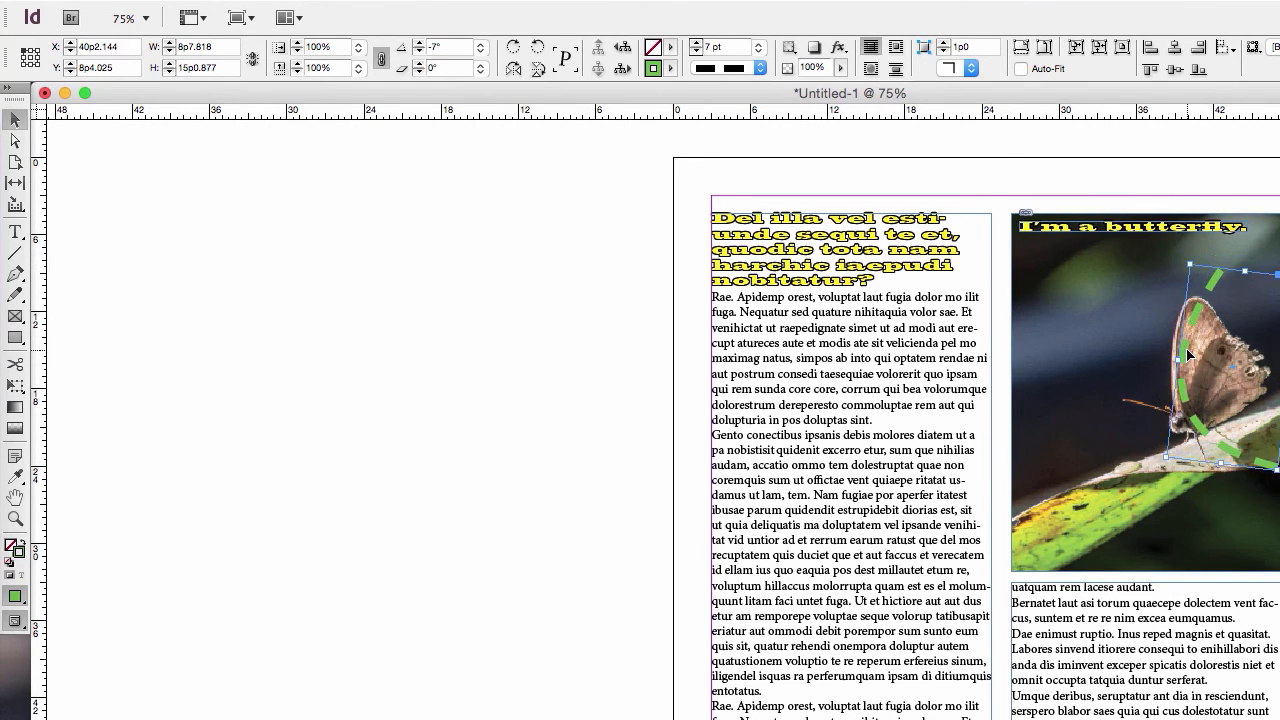
pyautogui.click(1089, 172)
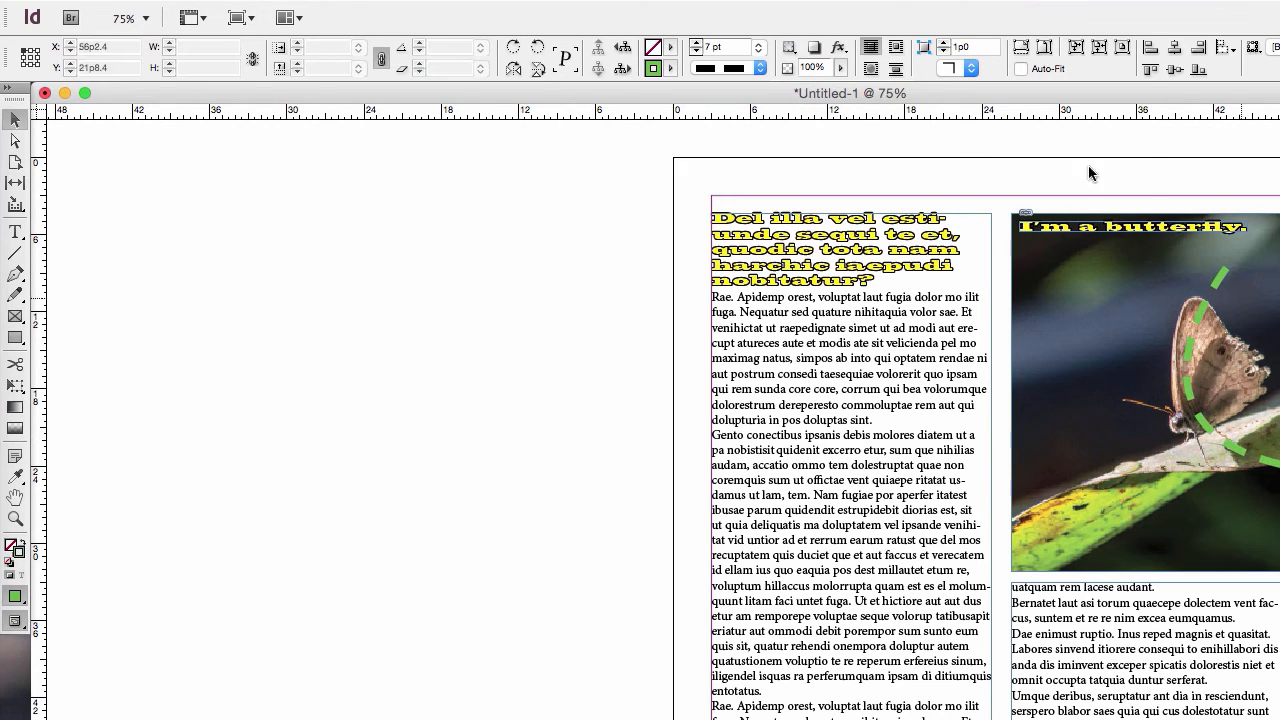
# - Draw a second curved path about 4p10 by 18p2 around the butterfly's head side with the Pen tool and remove its fill
pyautogui.click(1090, 226)
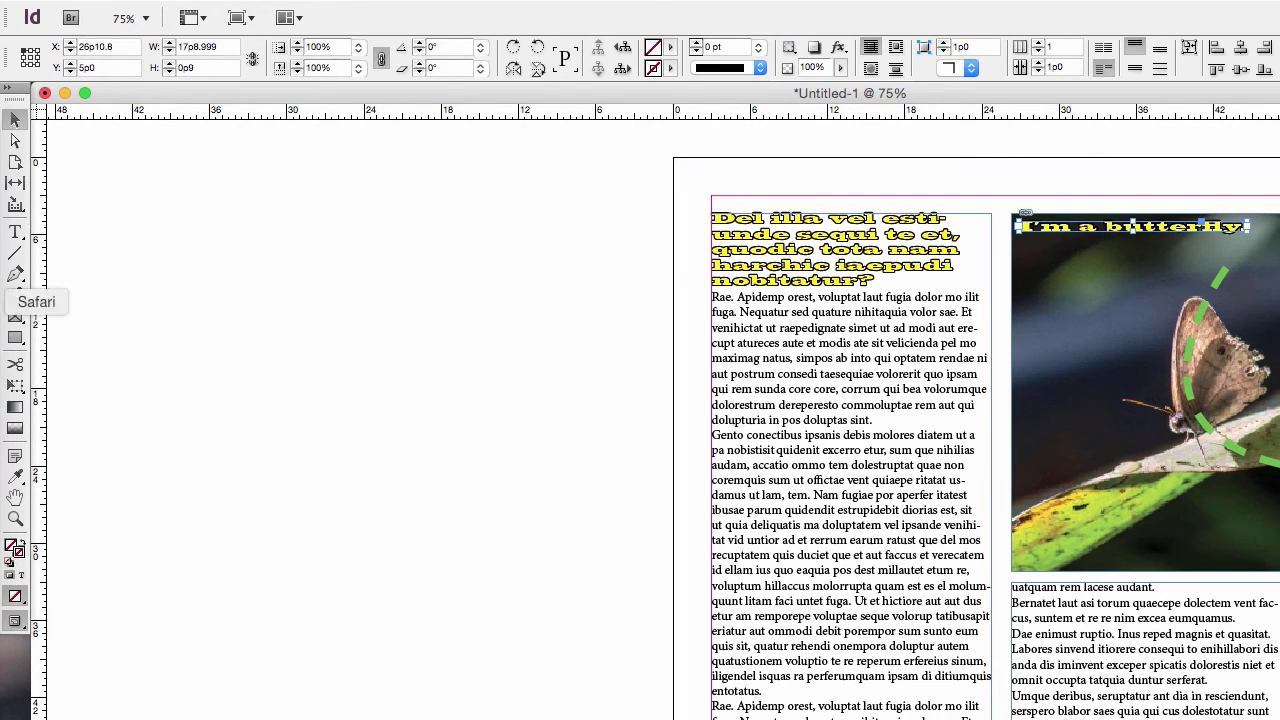
pyautogui.click(15, 273)
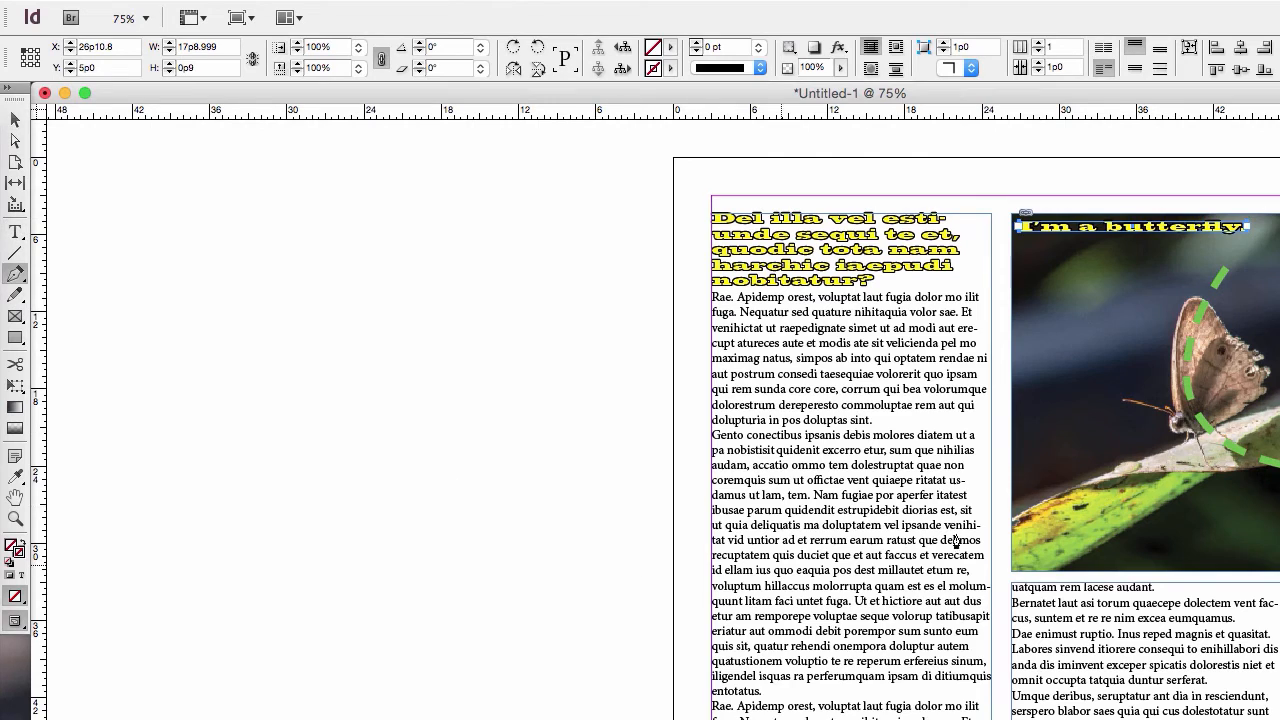
pyautogui.click(1196, 507)
pyautogui.moveTo(1168, 270); pyautogui.dragTo(1250, 126)
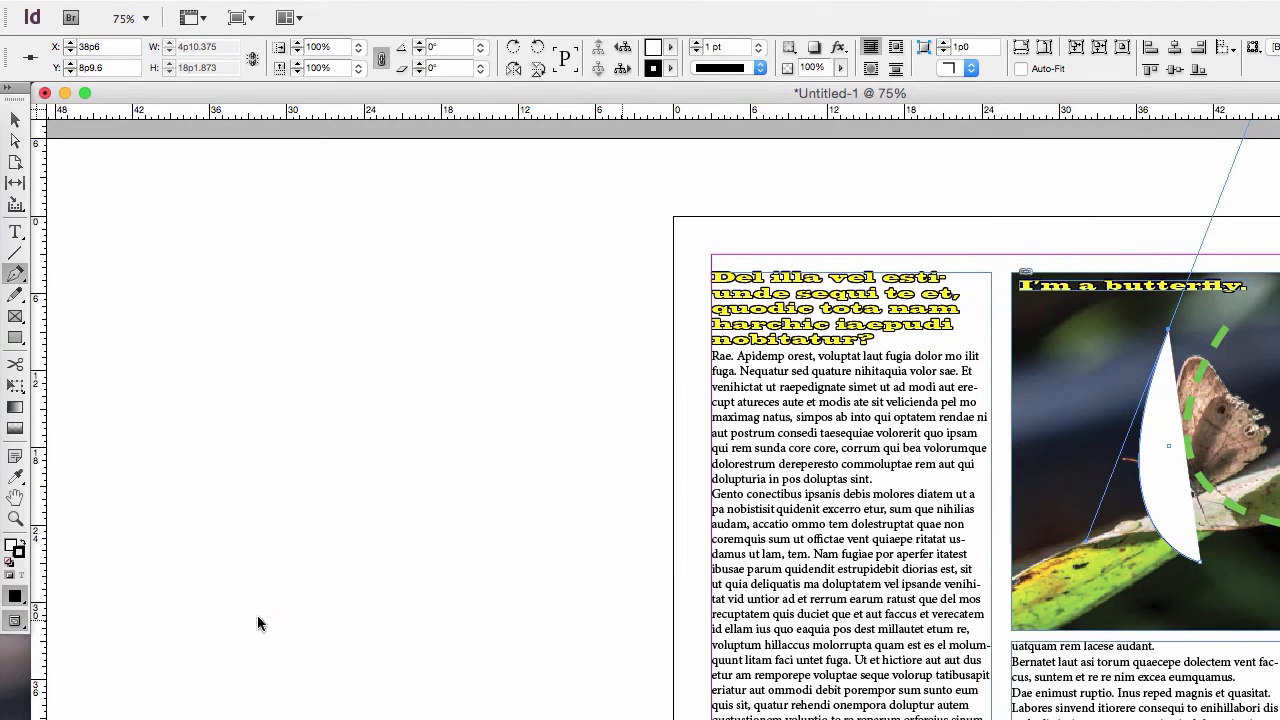
pyautogui.click(8, 564)
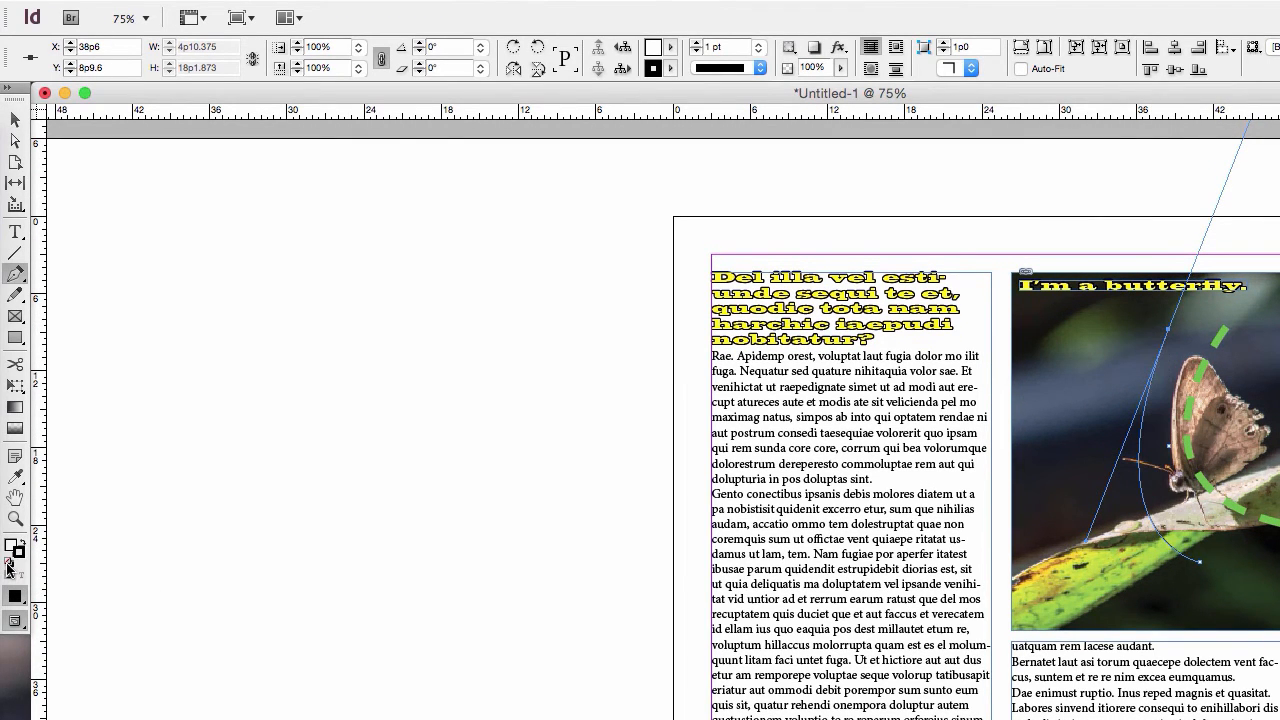
# - Add type along the new unfilled curve with the Type on a Path tool, starting at its lower end
pyautogui.click(15, 234)
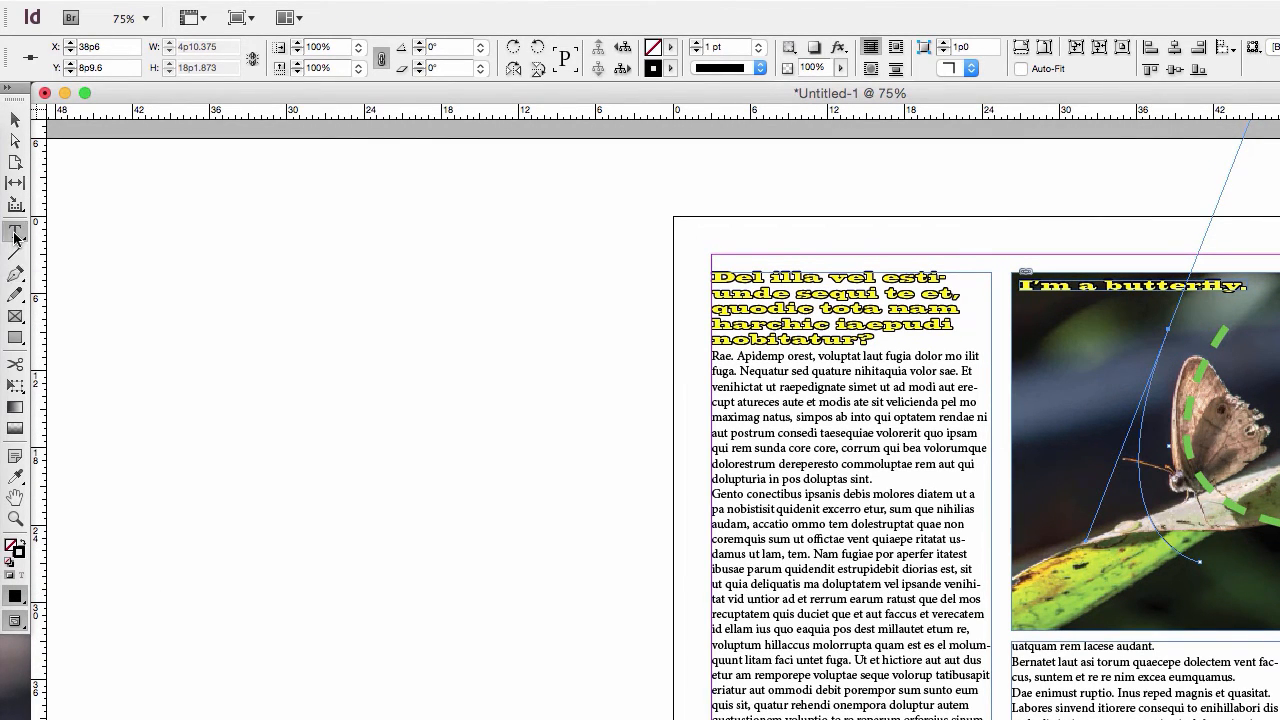
pyautogui.click(66, 252)
pyautogui.click(1189, 560)
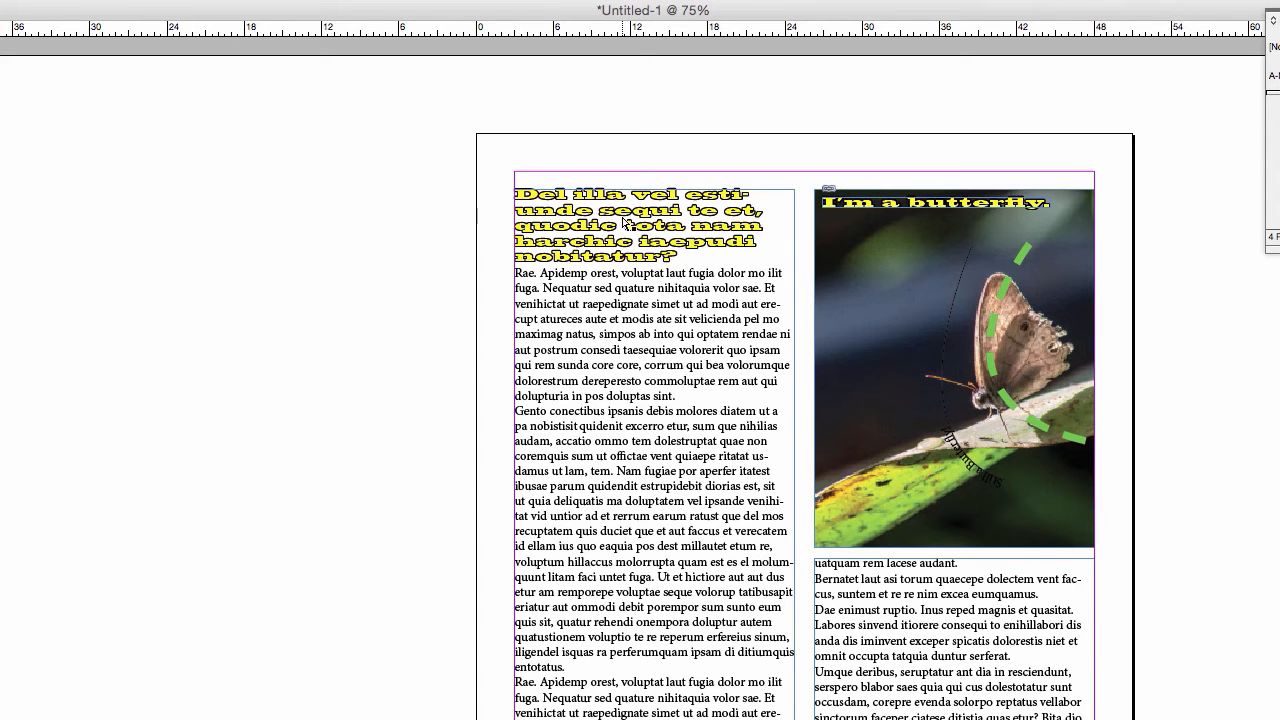
# - Change all the text on the curved path to the Paper fill colour and enlarge it to 37 pt
pyautogui.press('super+a')
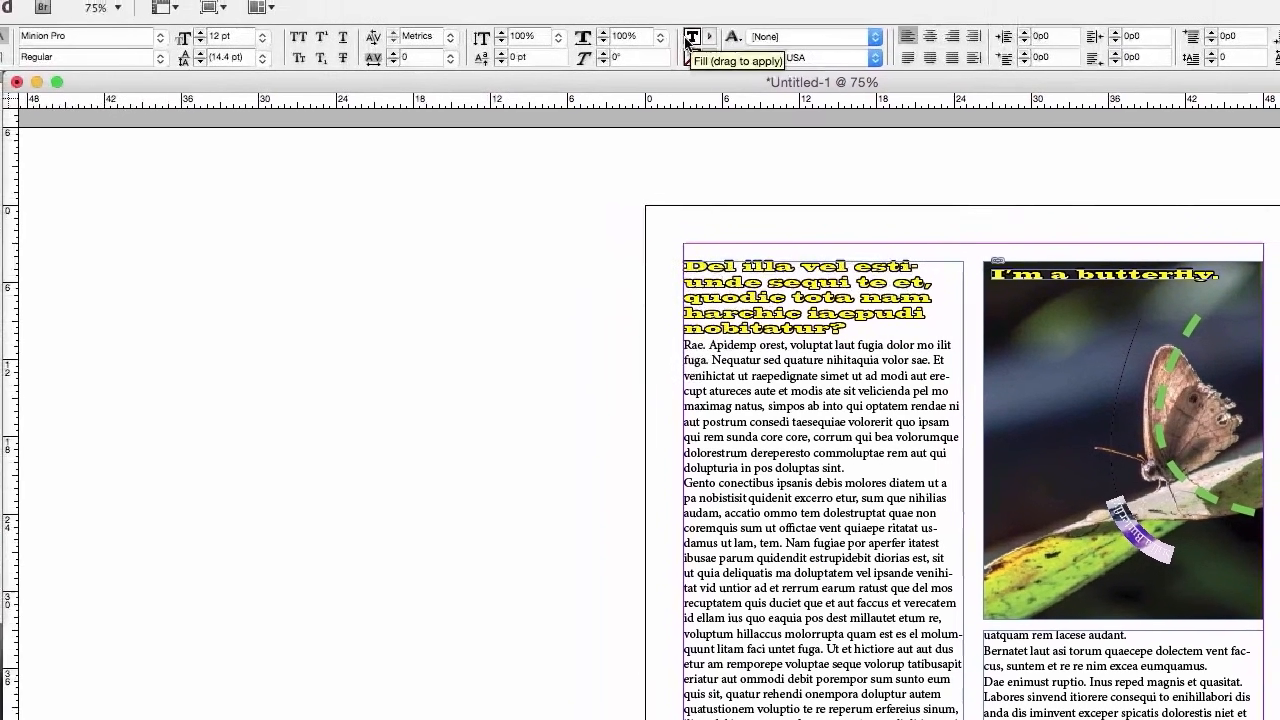
pyautogui.click(737, 48)
pyautogui.click(776, 130)
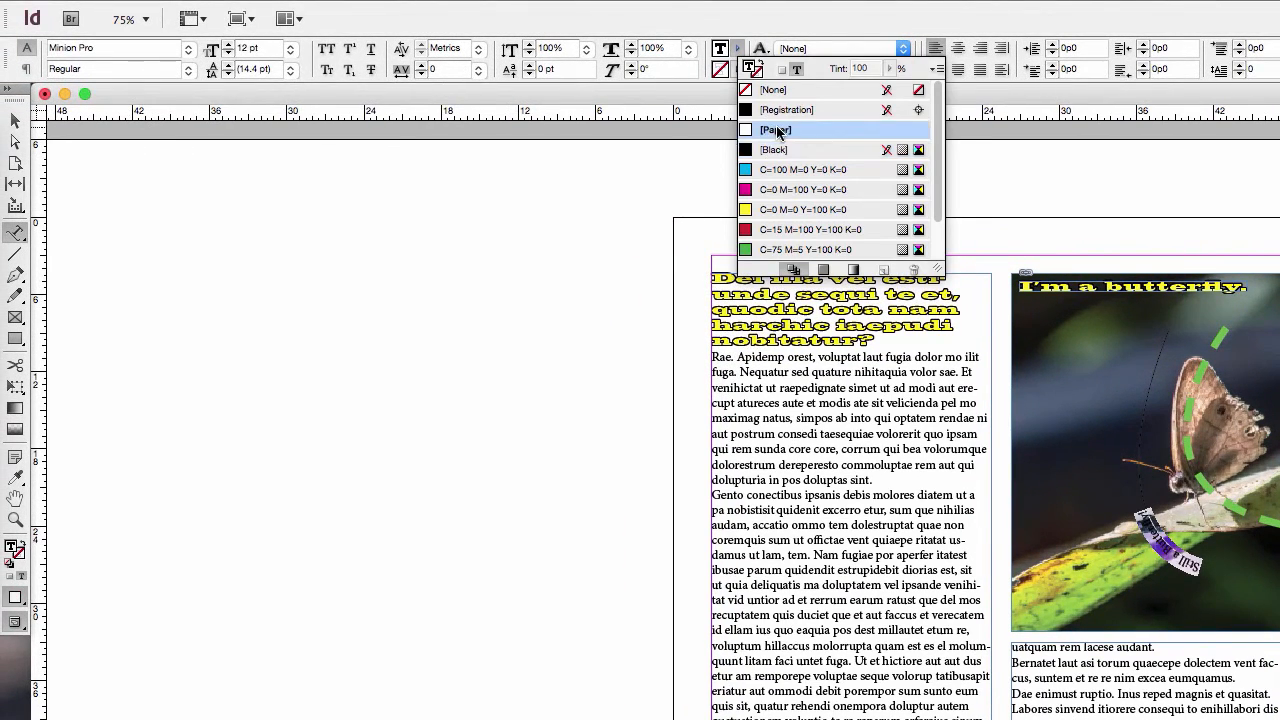
pyautogui.click(768, 17)
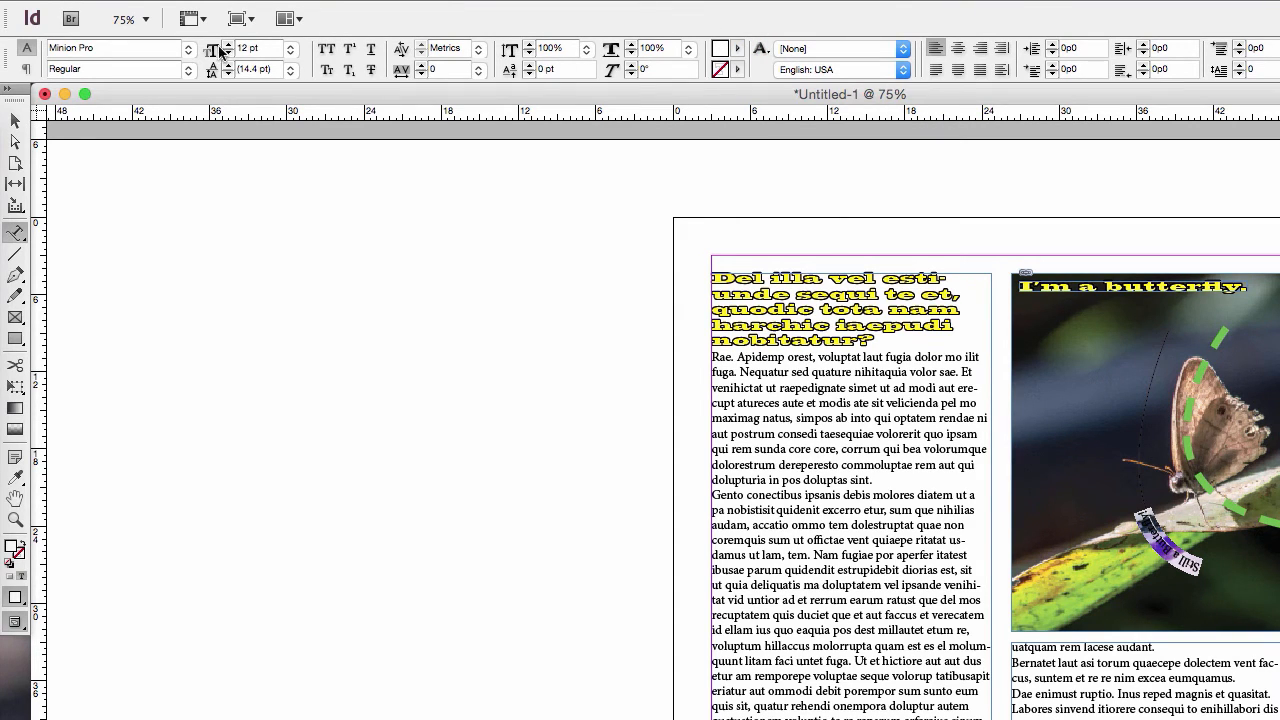
pyautogui.moveTo(228, 48); pyautogui.dragTo(228, 48)
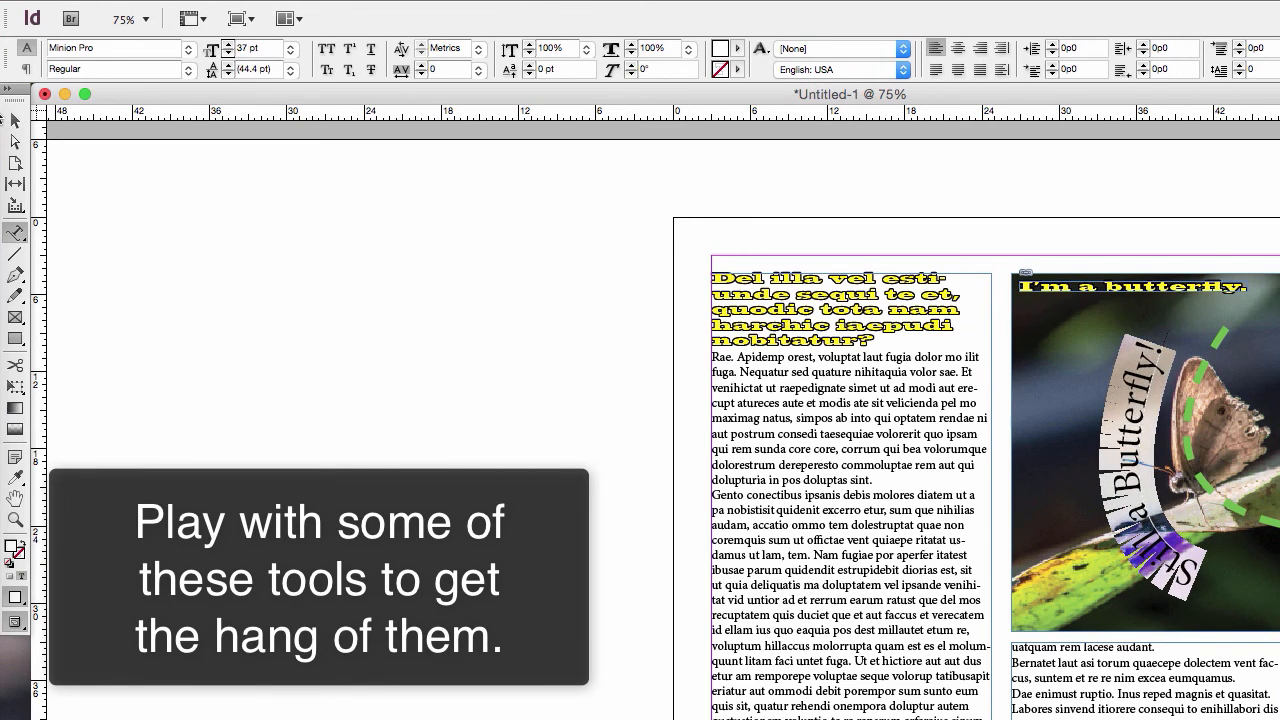
# - Set the stroke of the curved path carrying the "Still a Butterfly!" text to None and deselect it
pyautogui.click(15, 120)
pyautogui.click(1150, 517)
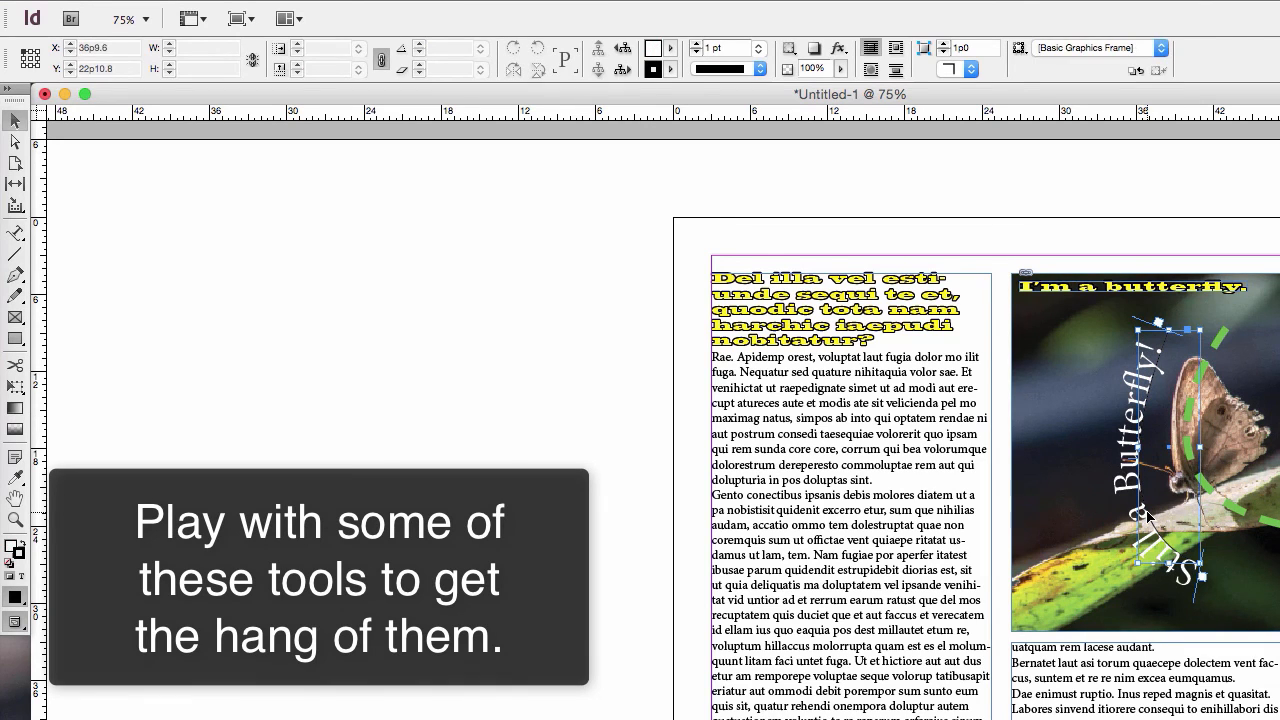
pyautogui.click(671, 70)
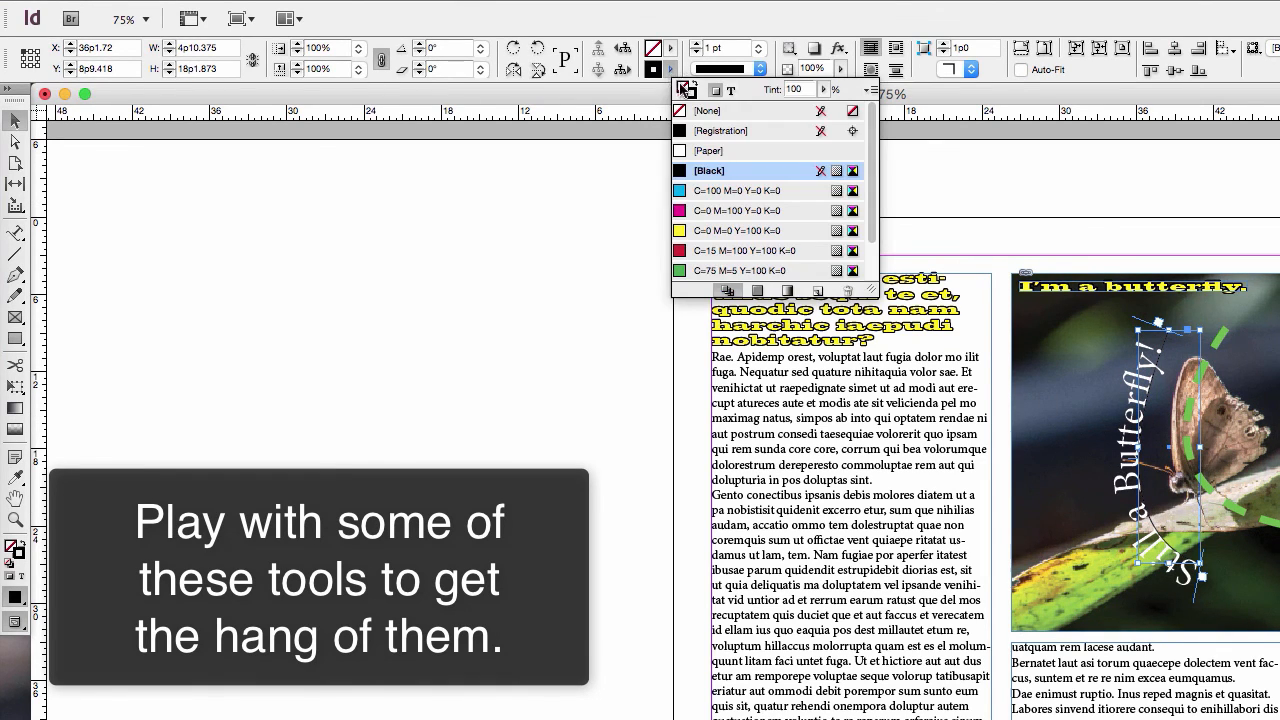
pyautogui.click(708, 110)
pyautogui.click(452, 542)
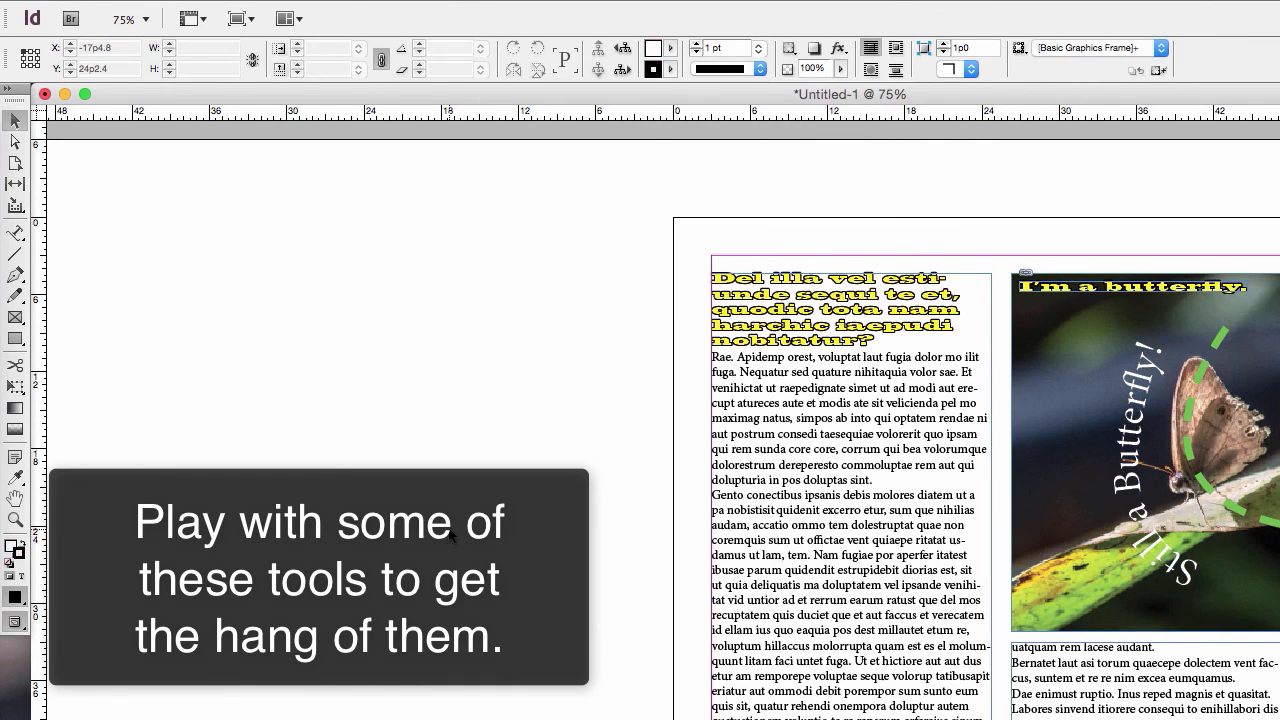